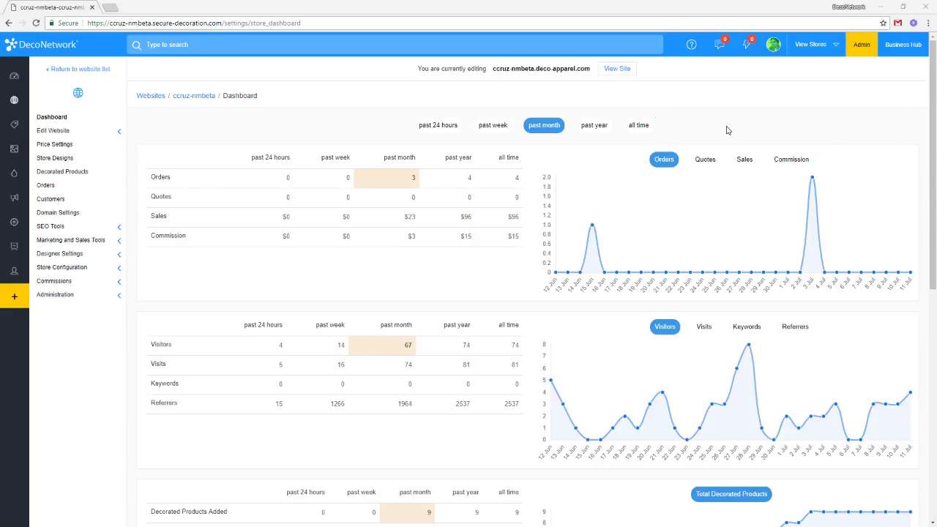
Open the live storefront in a new tab, load the admin Products list, then return to the storefront.
left_click(619, 68)
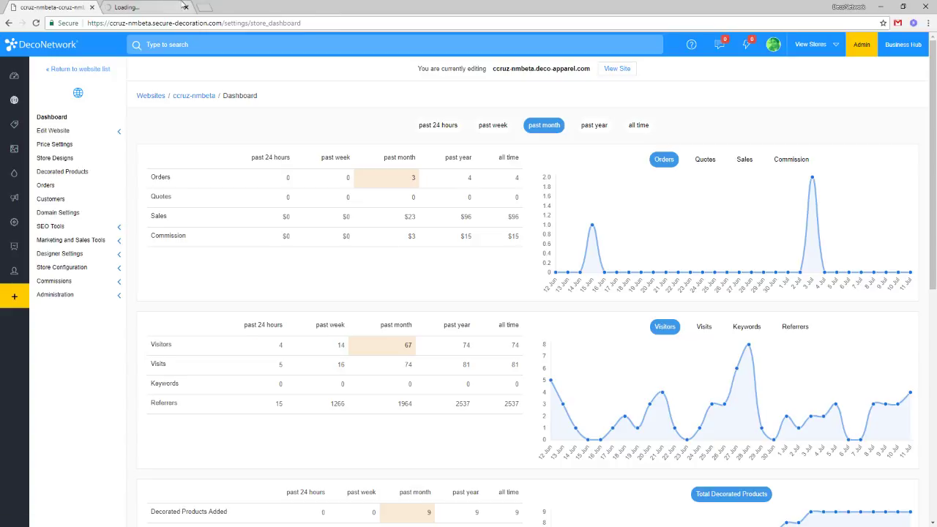
left_click(162, 6)
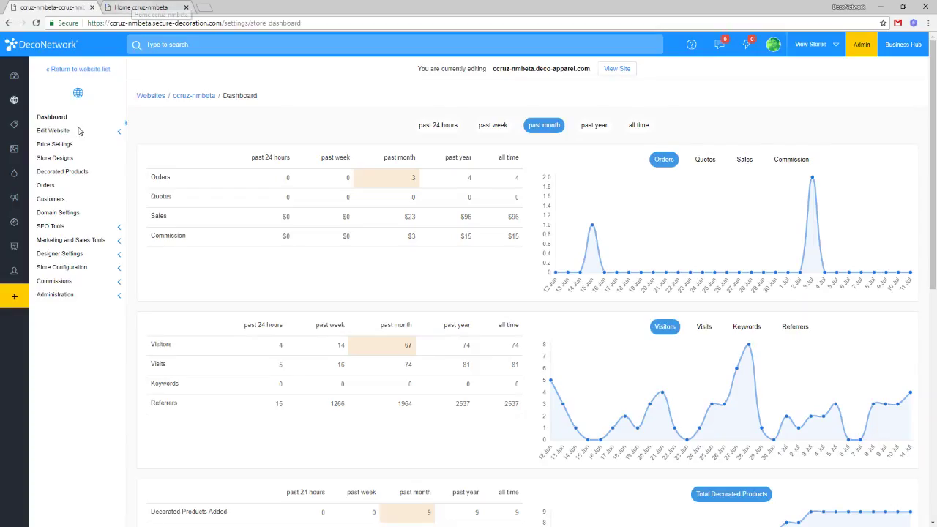
mouse_move(23, 126)
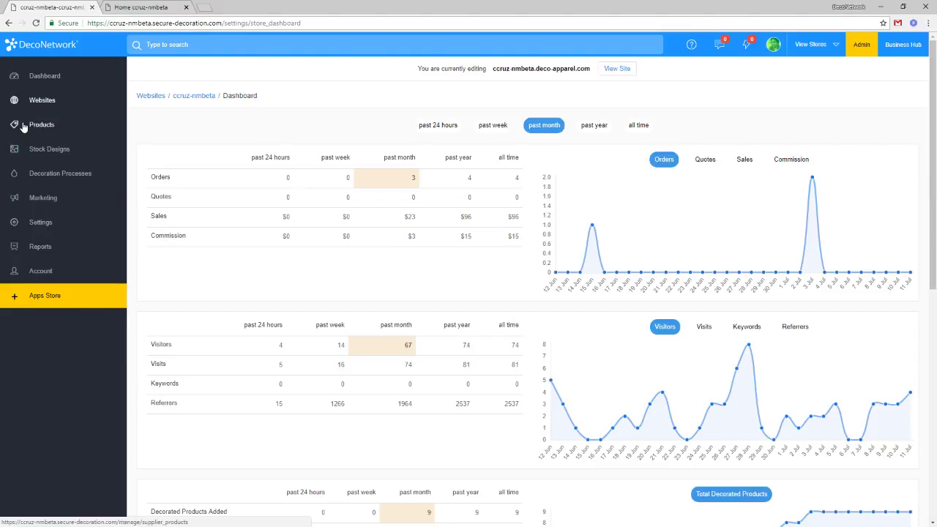
left_click(22, 126)
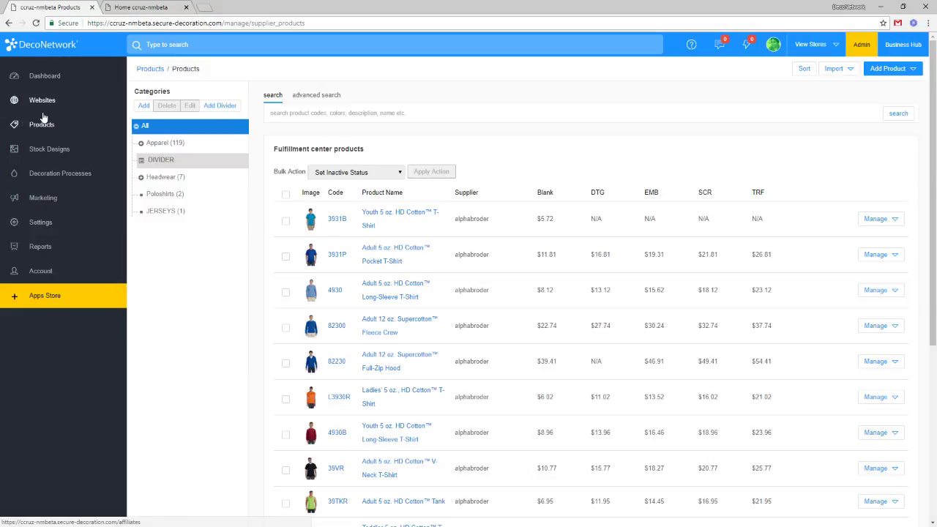
left_click(126, 4)
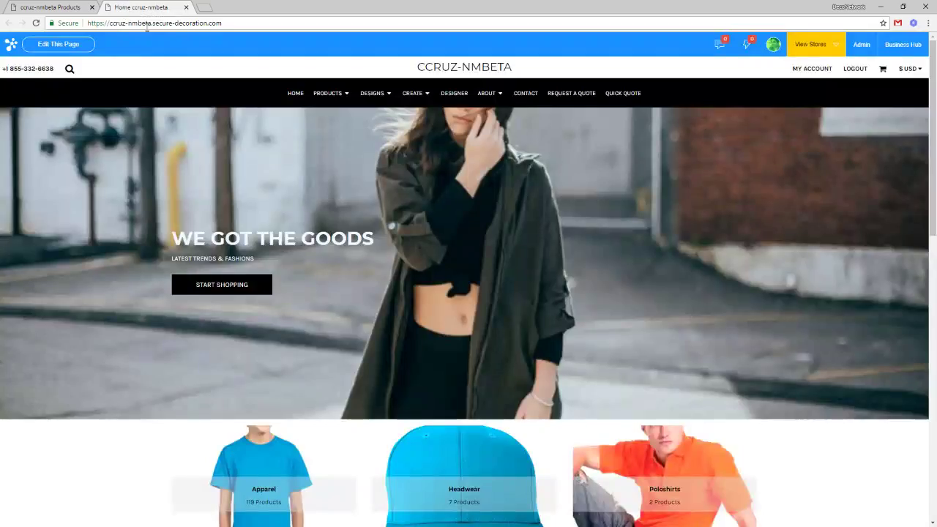
Open the Youth 5 oz. HD Cotton T-Shirt from Apparel and enter Medium, quantity 10.
scroll(272, 407, "down", 2)
left_click(273, 404)
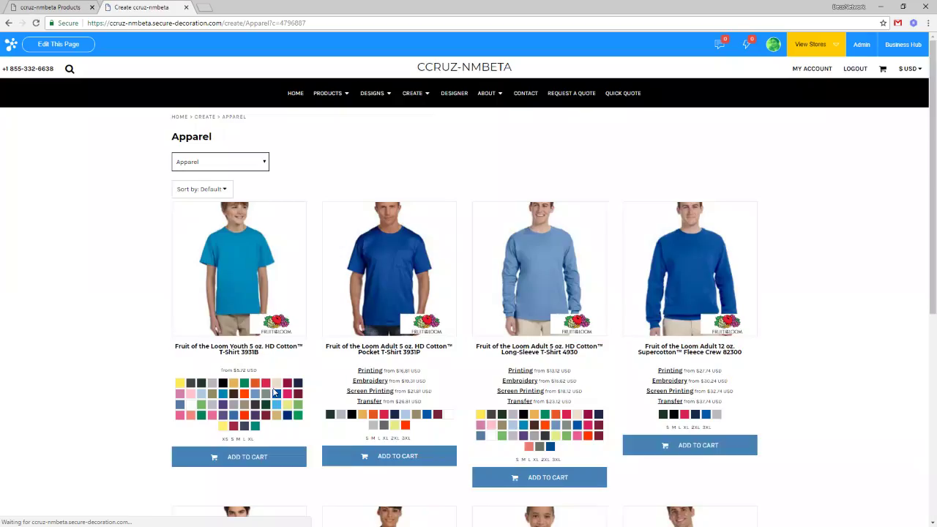
left_click(279, 280)
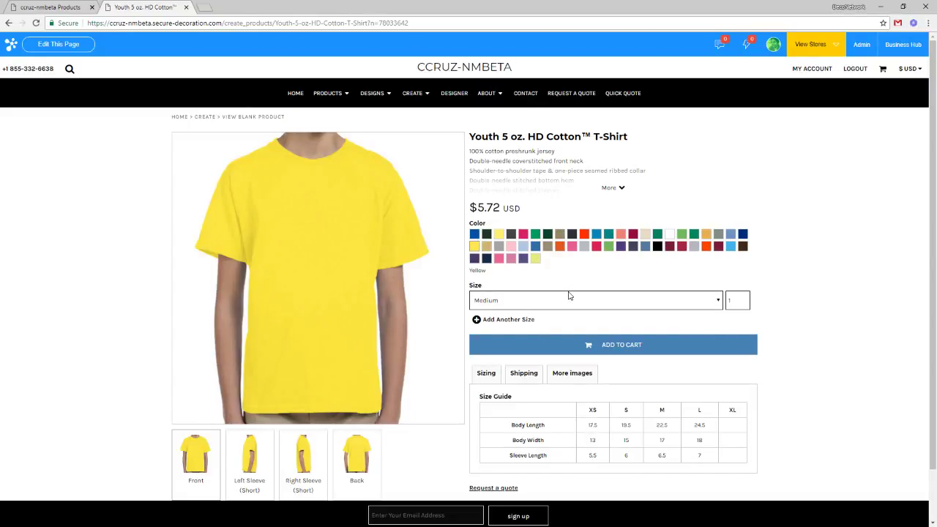
left_click(577, 301)
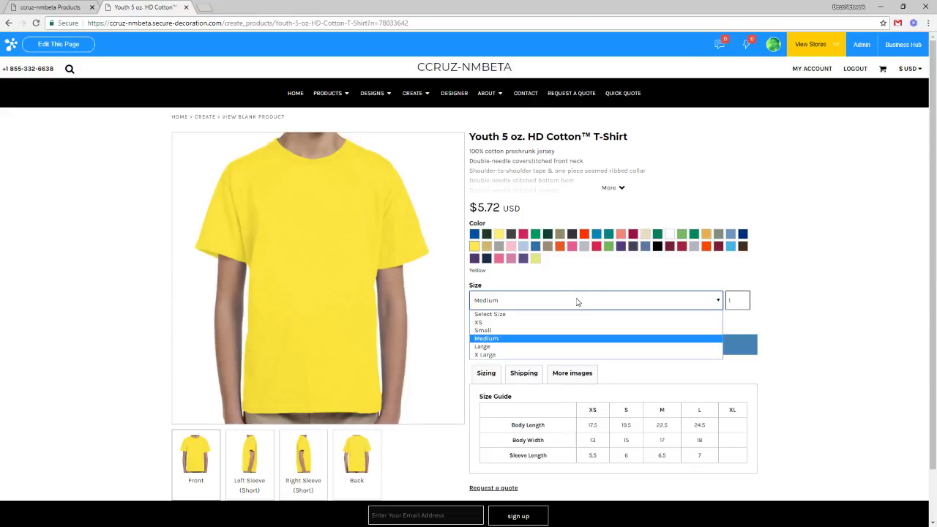
left_click(570, 283)
left_click(500, 306)
left_click(499, 341)
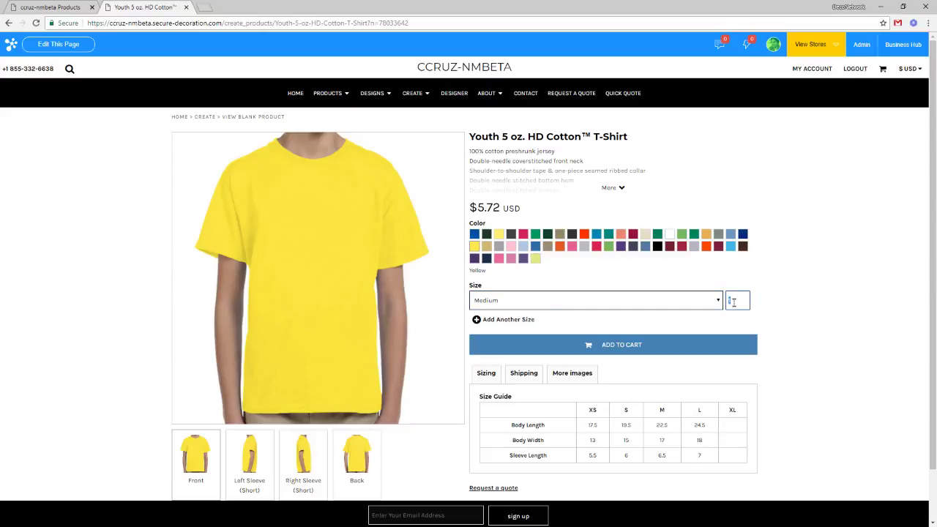
type("10")
Add a second size line for Large with quantity 20, then return to the admin tab.
left_click(515, 325)
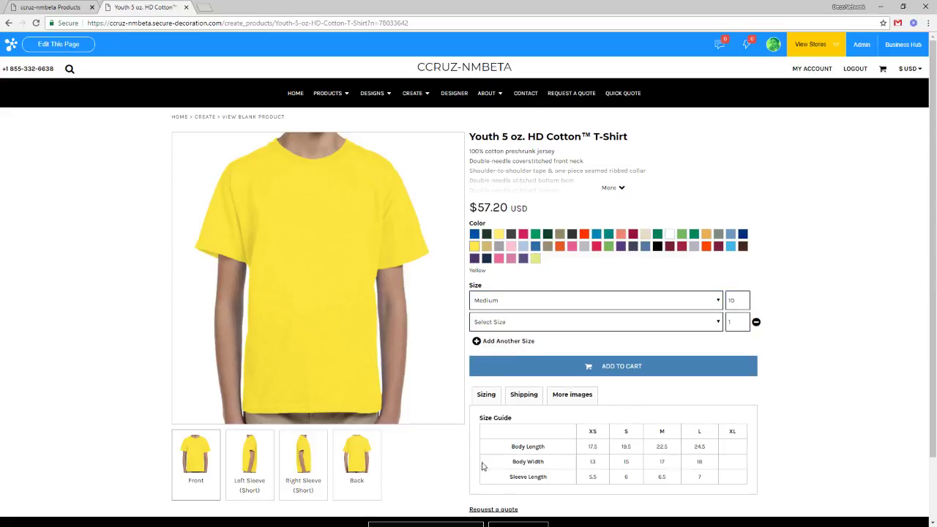
left_click(568, 325)
left_click(556, 369)
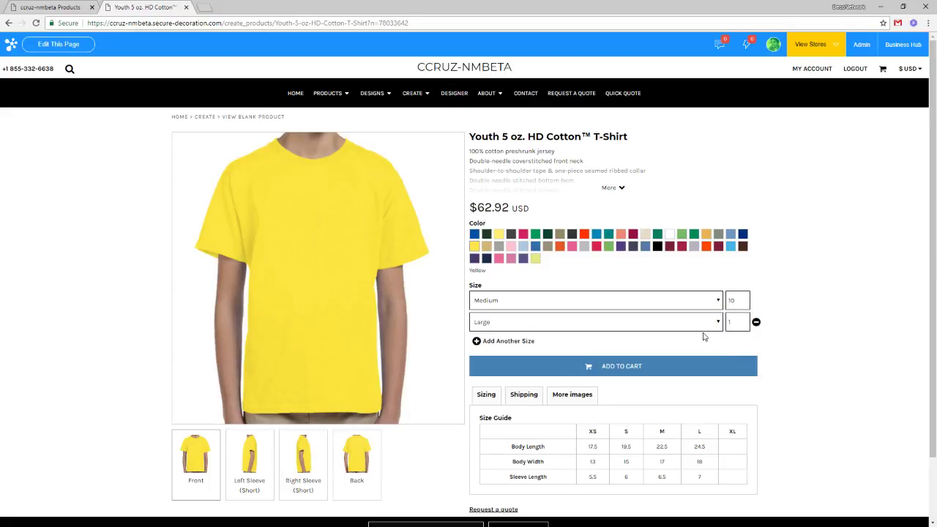
double_click(742, 325)
type("20")
left_click(505, 342)
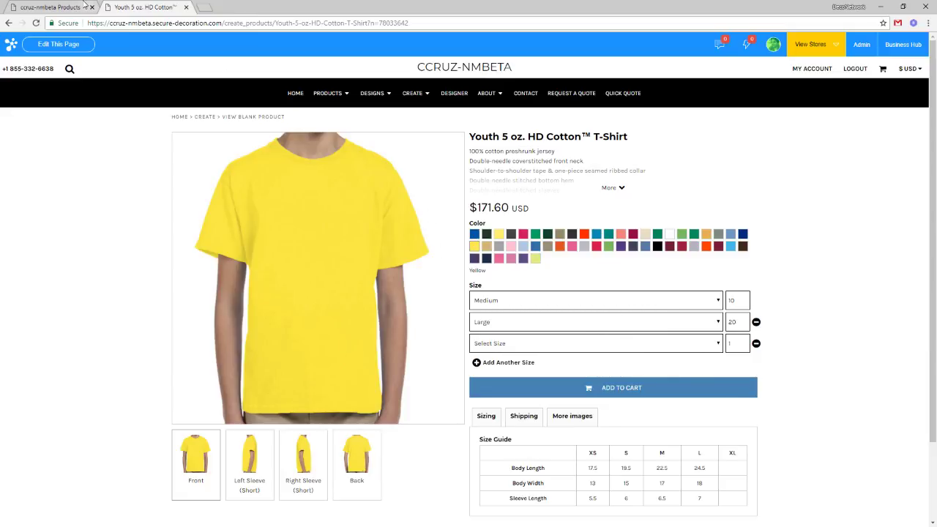
left_click(58, 6)
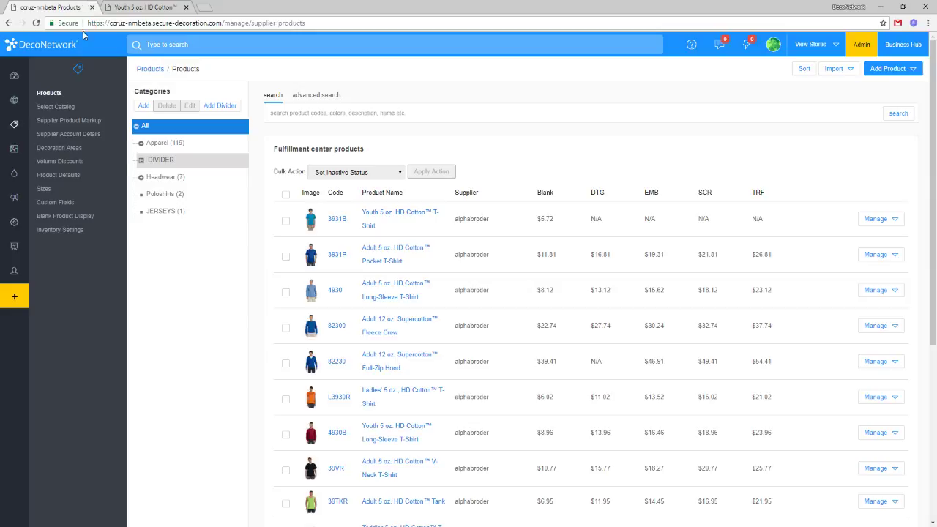
Open the Blank Product Display settings and compare them with the storefront shirt page's size lines.
mouse_move(22, 126)
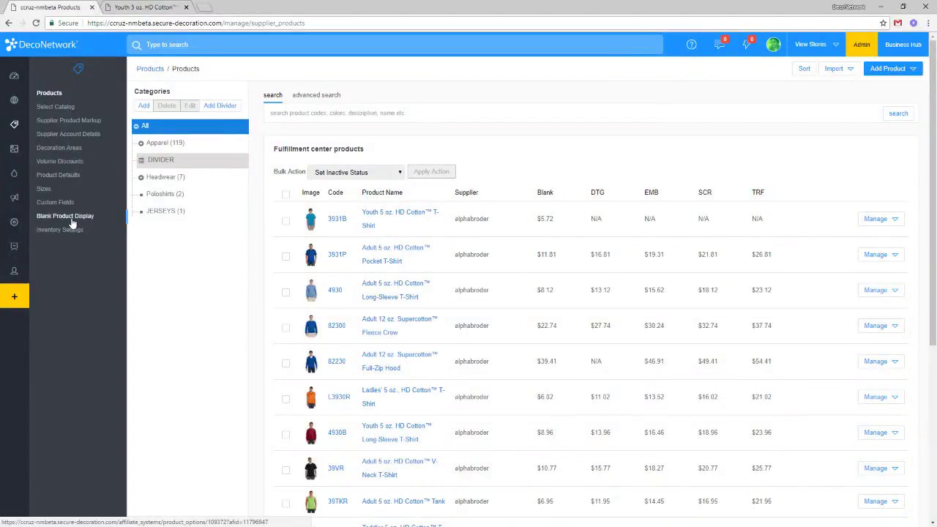
left_click(72, 223)
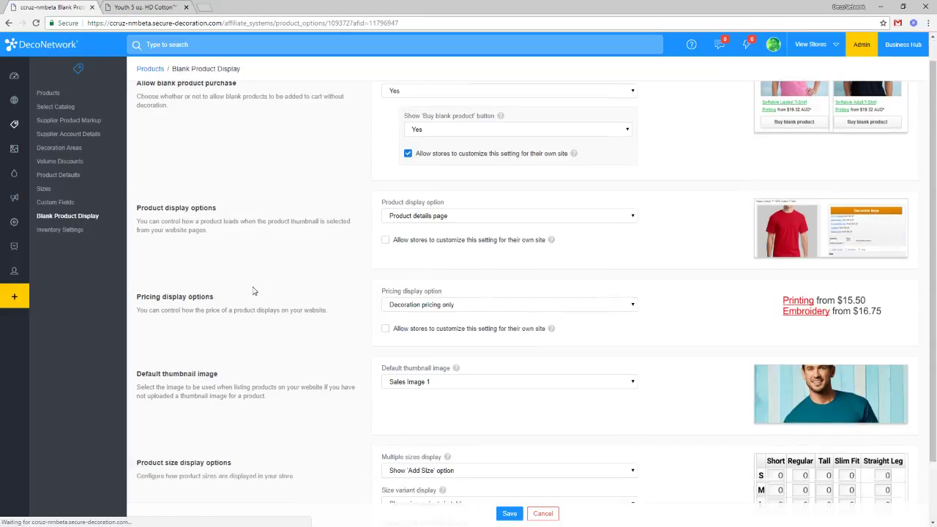
scroll(253, 291, "down", 2)
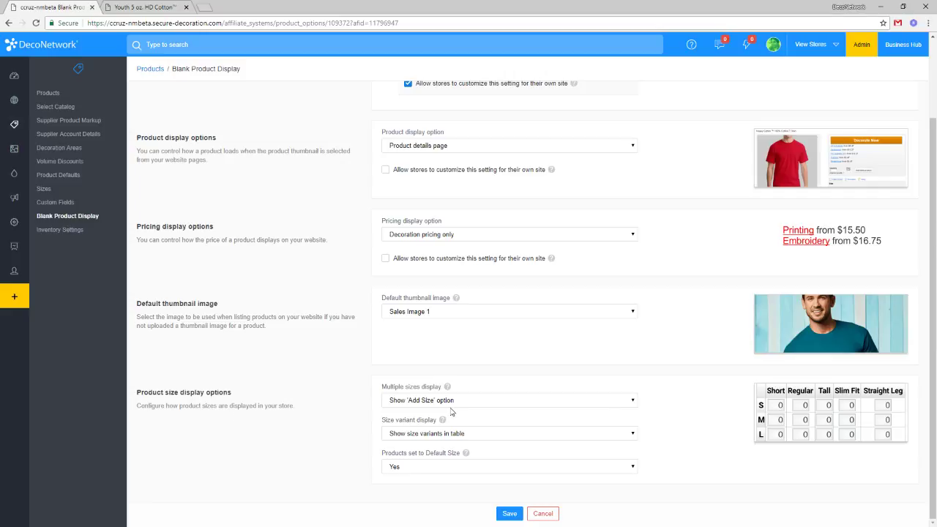
mouse_move(446, 390)
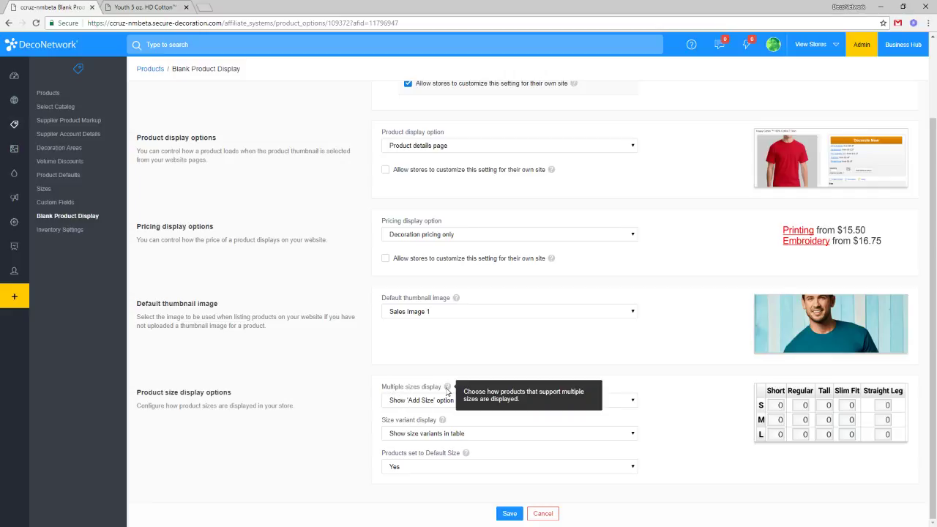
left_click(419, 400)
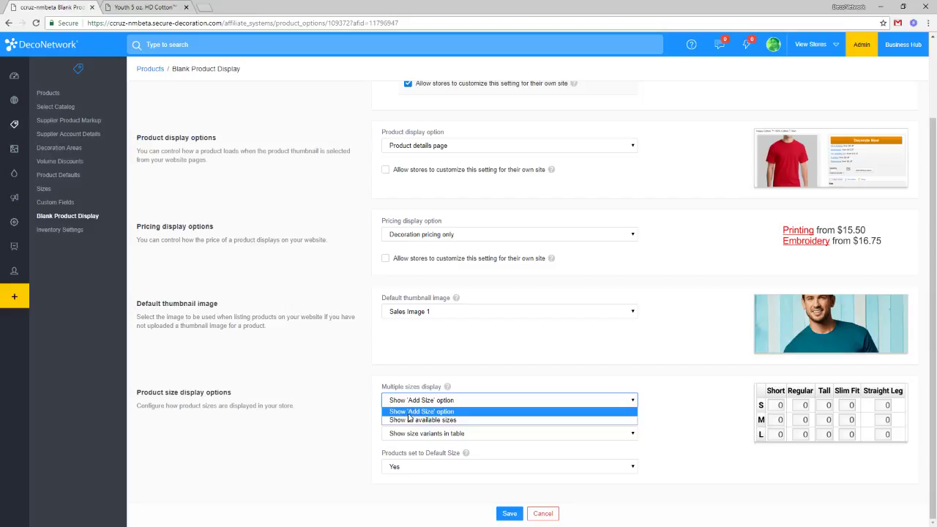
left_click(144, 6)
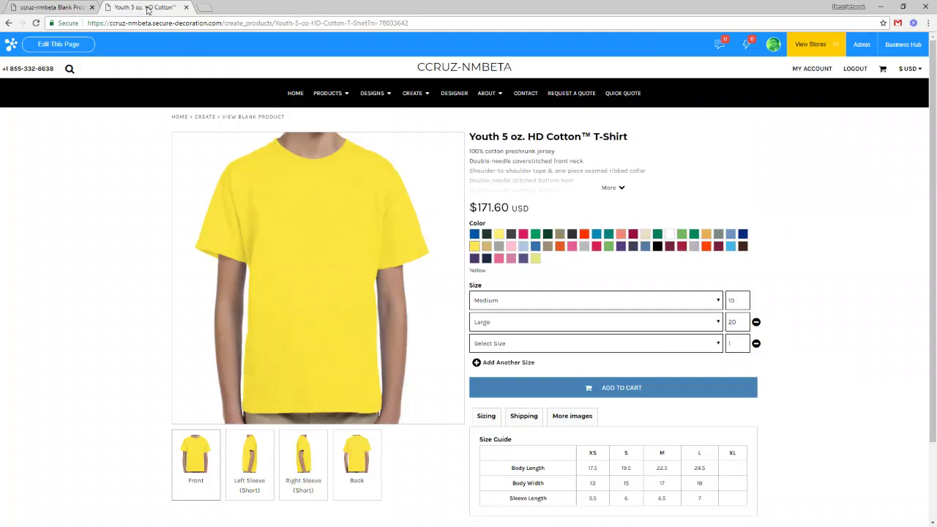
left_click(506, 370)
left_click(505, 390)
Set Multiple sizes display to 'Show all available sizes' and save.
left_click(66, 6)
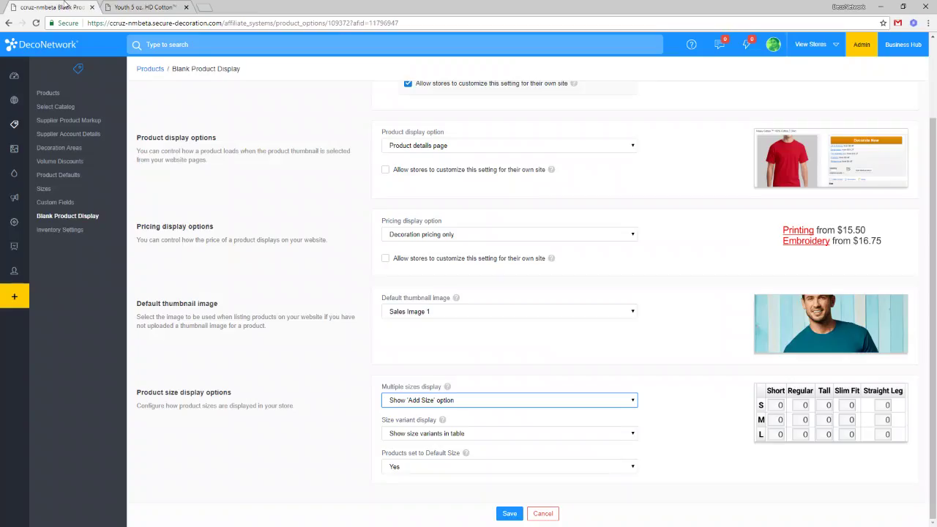
left_click(451, 404)
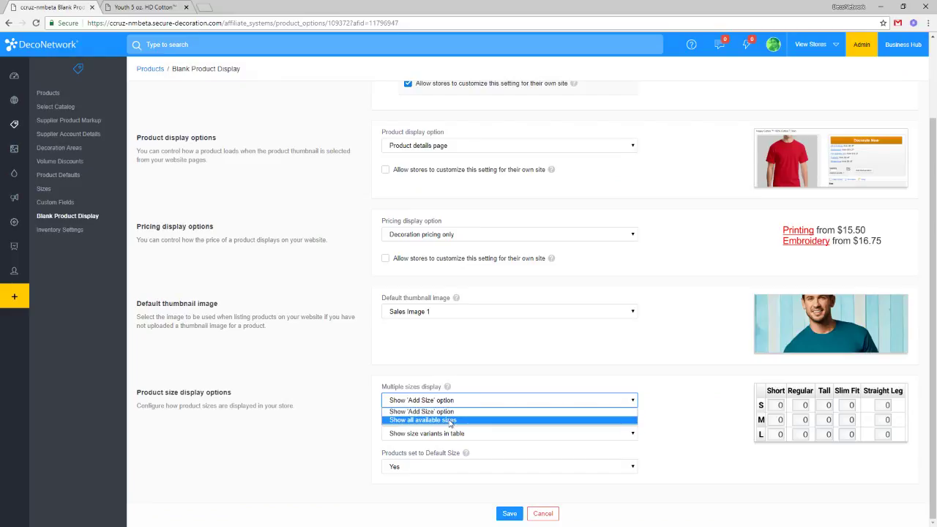
left_click(449, 420)
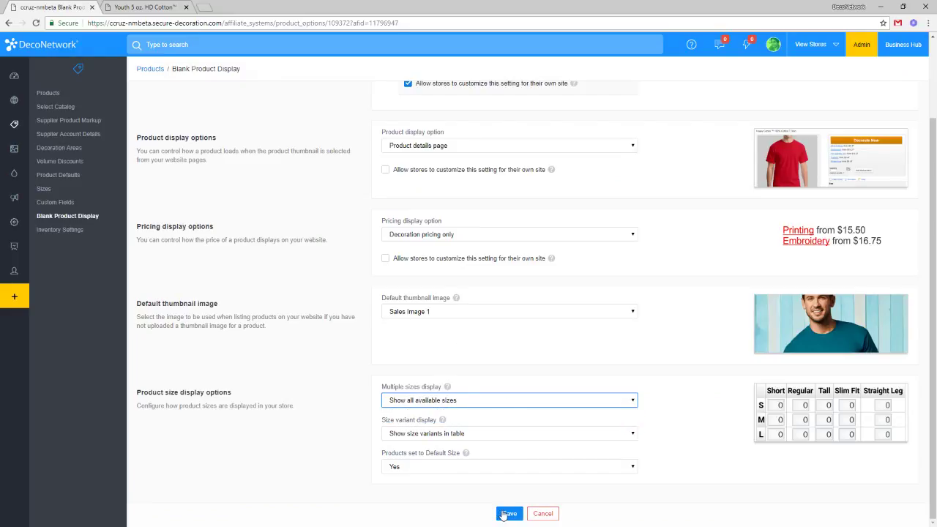
left_click(507, 514)
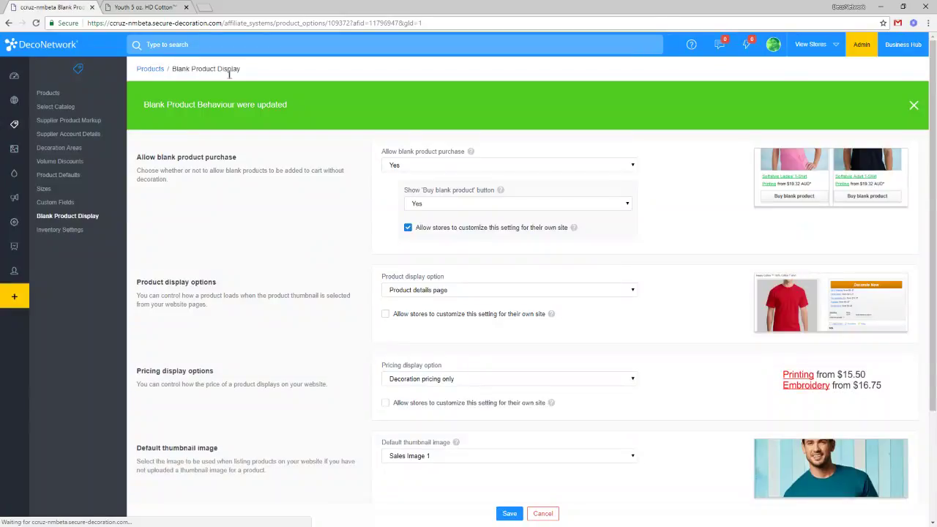
left_click(150, 9)
Reload the shirt page and inspect the new XS–XL quantity boxes.
left_click(35, 22)
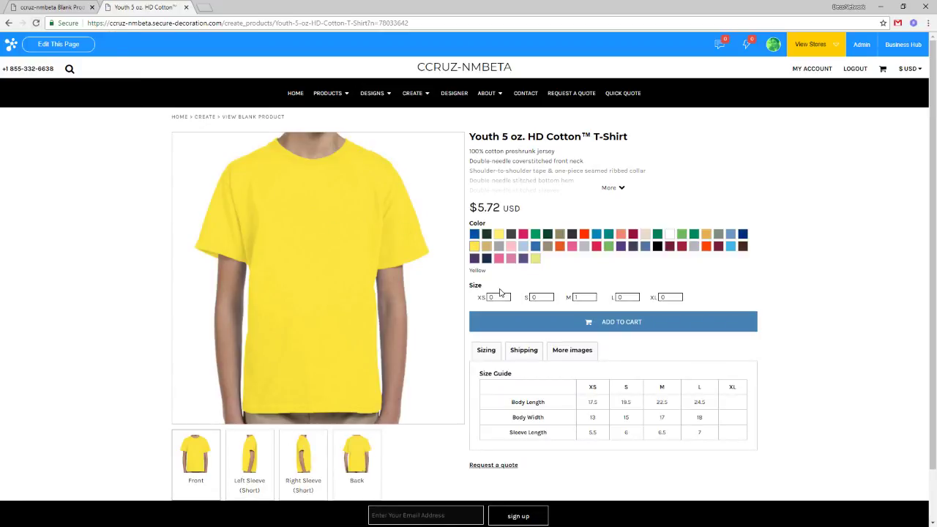
left_click(499, 297)
left_click_drag(500, 297, 482, 298)
double_click(670, 296)
scroll(775, 381, "down", 1)
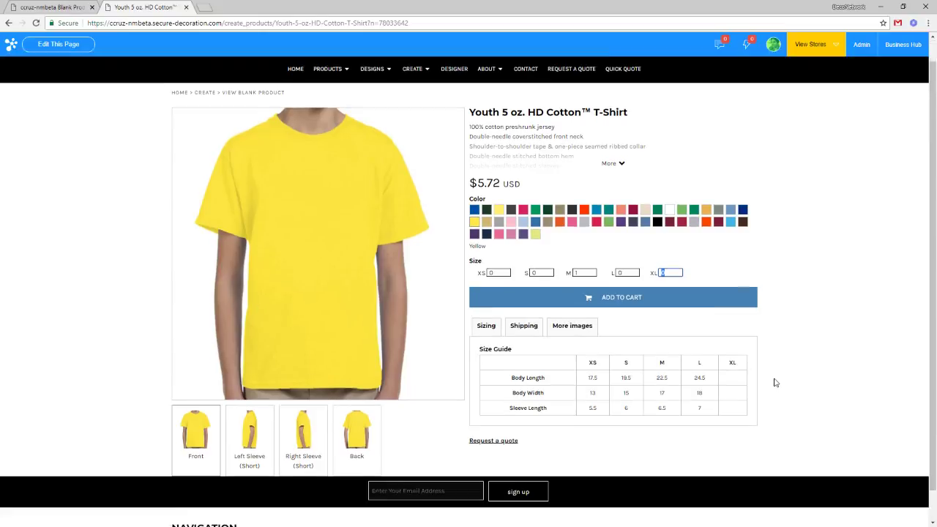
scroll(775, 383, "down", 1)
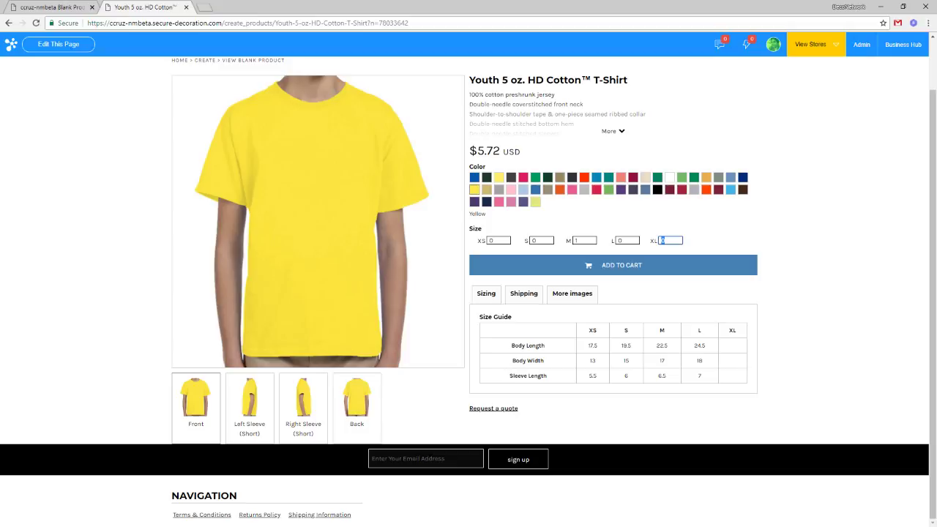
scroll(771, 319, "up", 1)
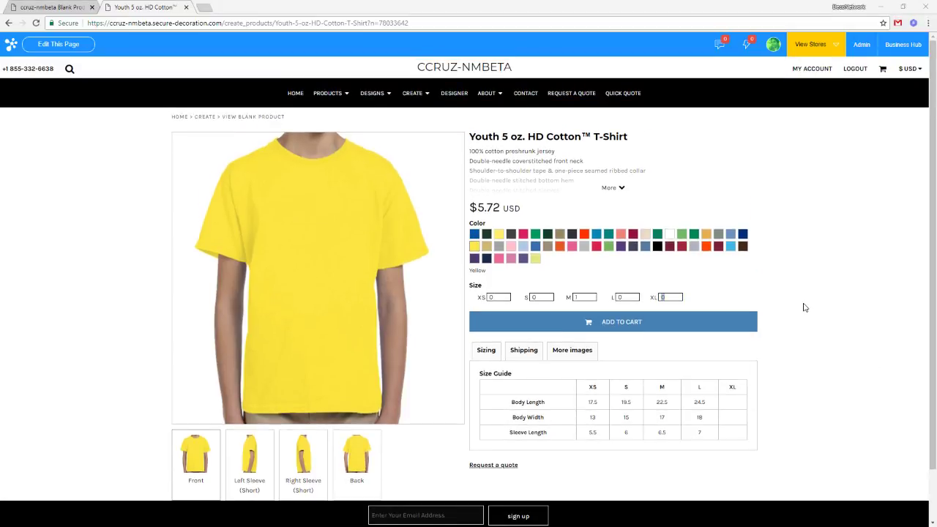
left_click(805, 307)
scroll(766, 369, "down", 1)
left_click(664, 241)
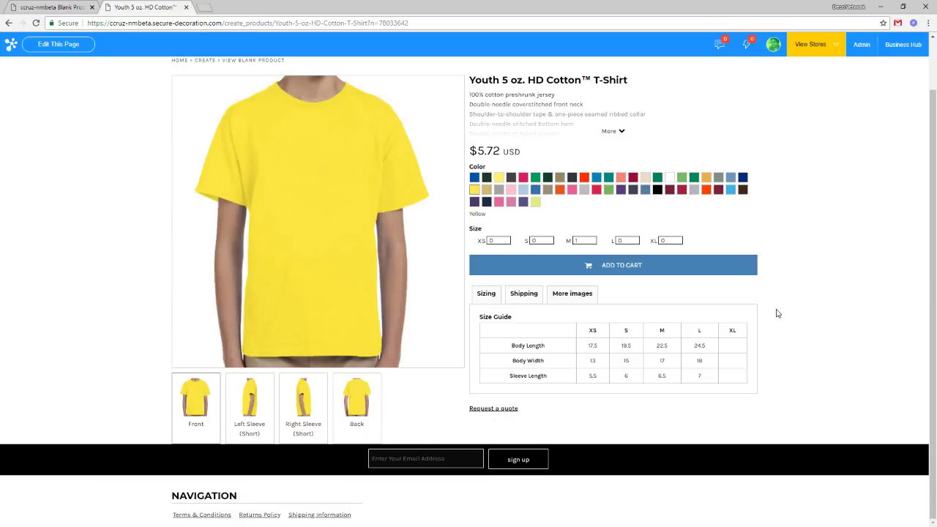
scroll(742, 312, "up", 1)
left_click(667, 295)
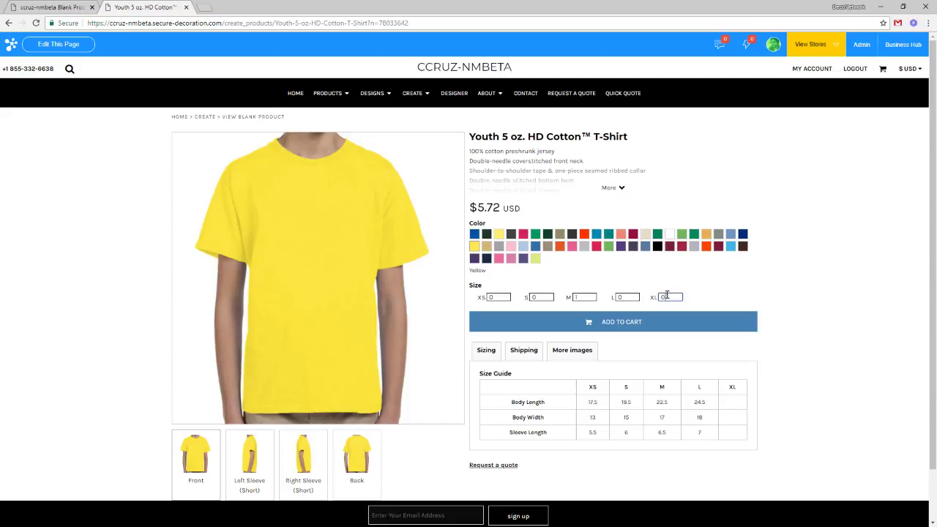
Enter quantities XS 12 and S 25 on the shirt page.
left_click(508, 296)
type("12")
left_click(546, 296)
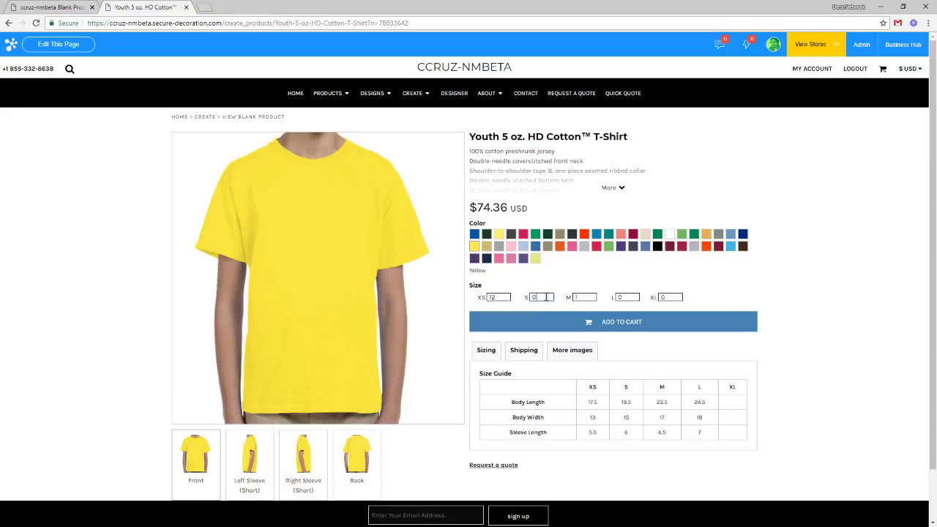
double_click(546, 296)
type("25")
double_click(594, 297)
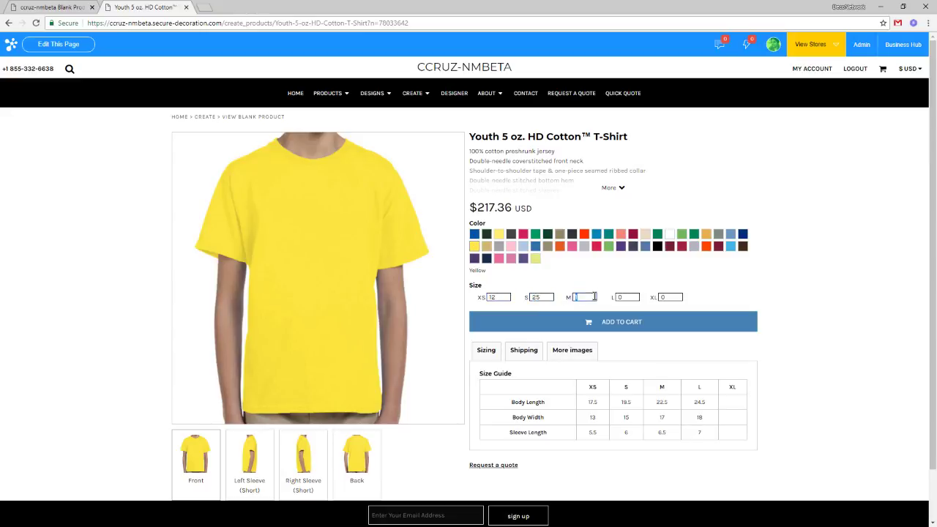
Change Multiple sizes display to Show 'Add Size' option and save it.
key("ctrl+shift+Tab")
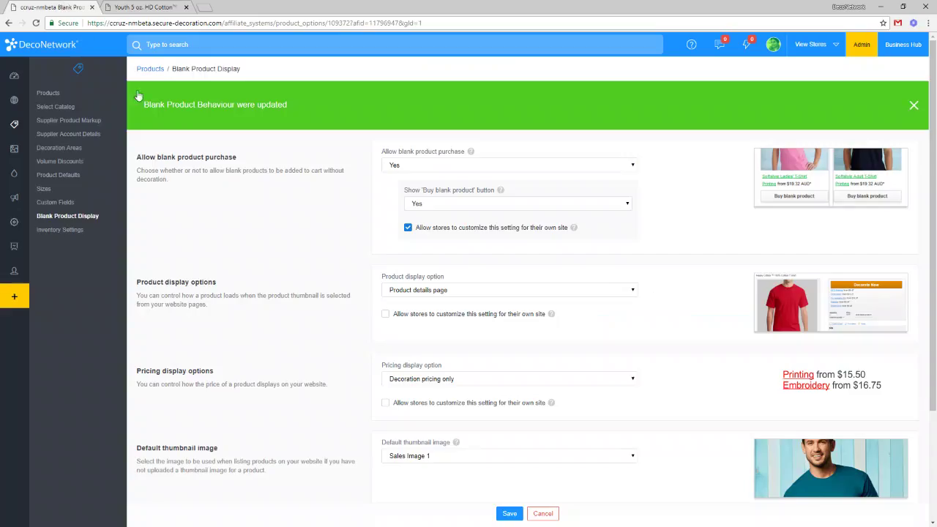
scroll(436, 458, "down", 3)
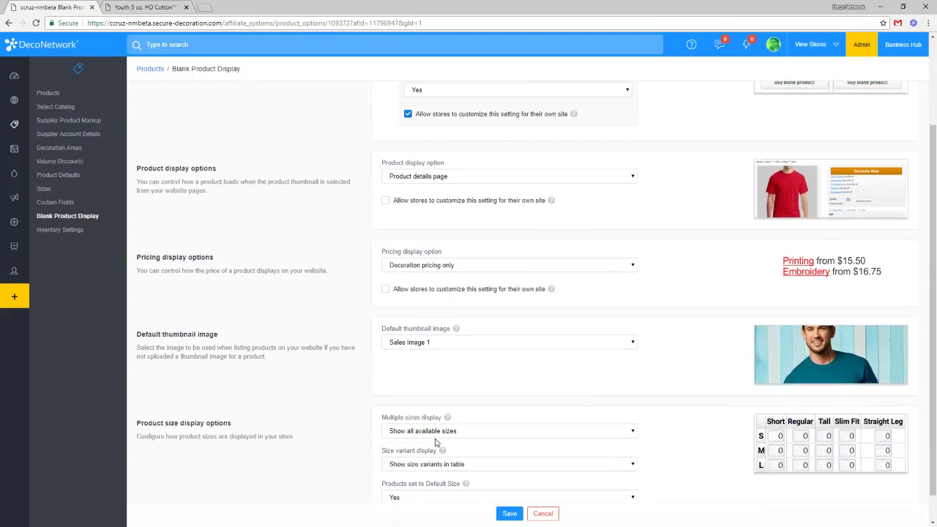
left_click(436, 434)
left_click(439, 444)
left_click(510, 513)
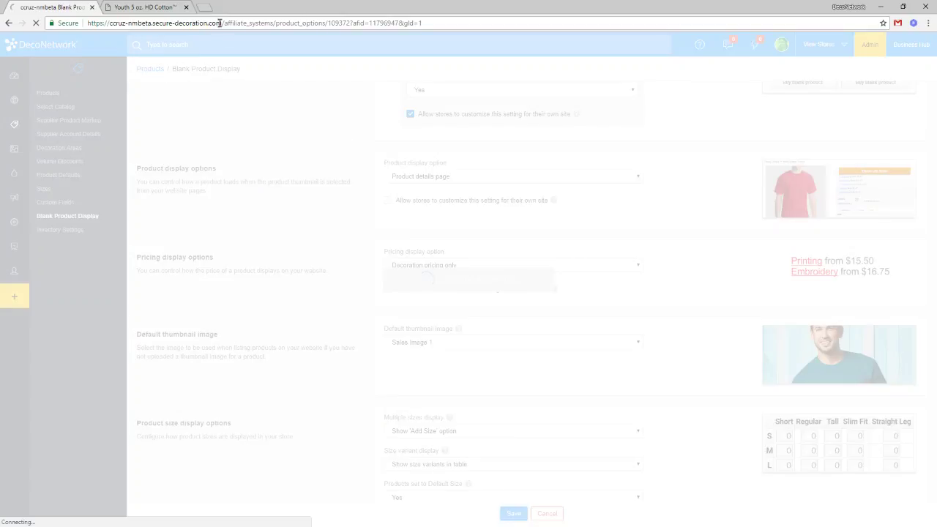
left_click(171, 5)
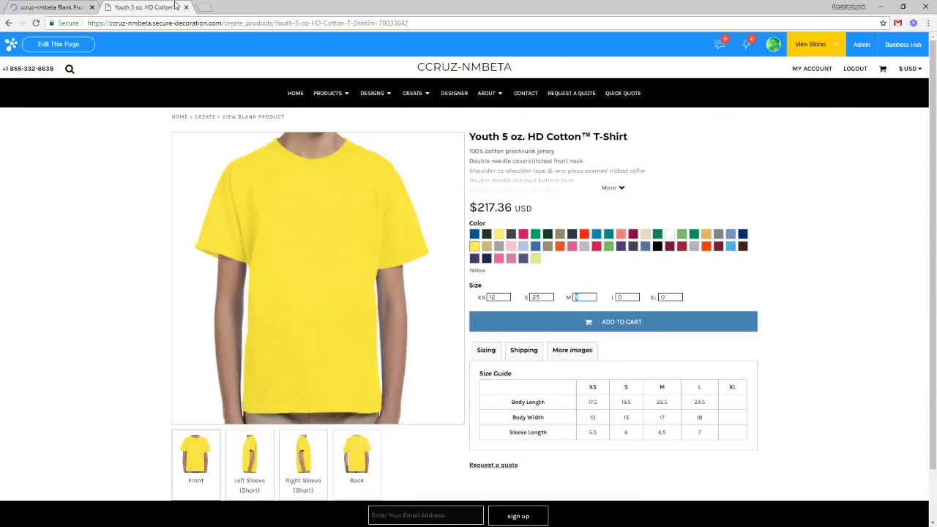
Reload the shirt page, choose Small with quantity 12, add a second size row, then return to admin.
key("F5")
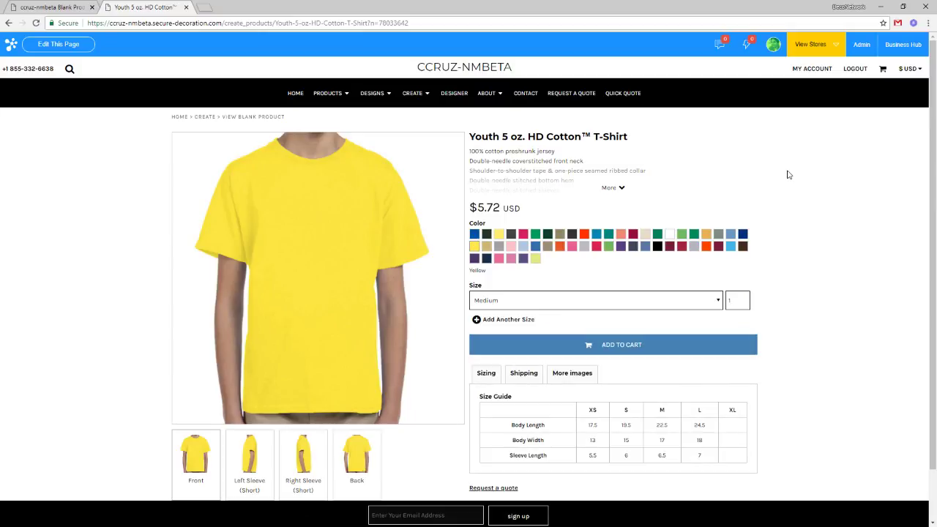
left_click(675, 305)
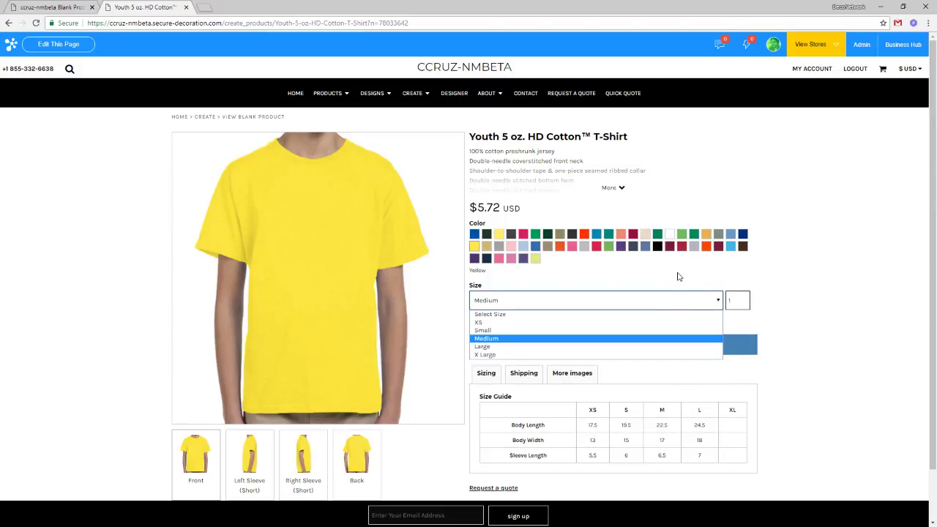
left_click(696, 283)
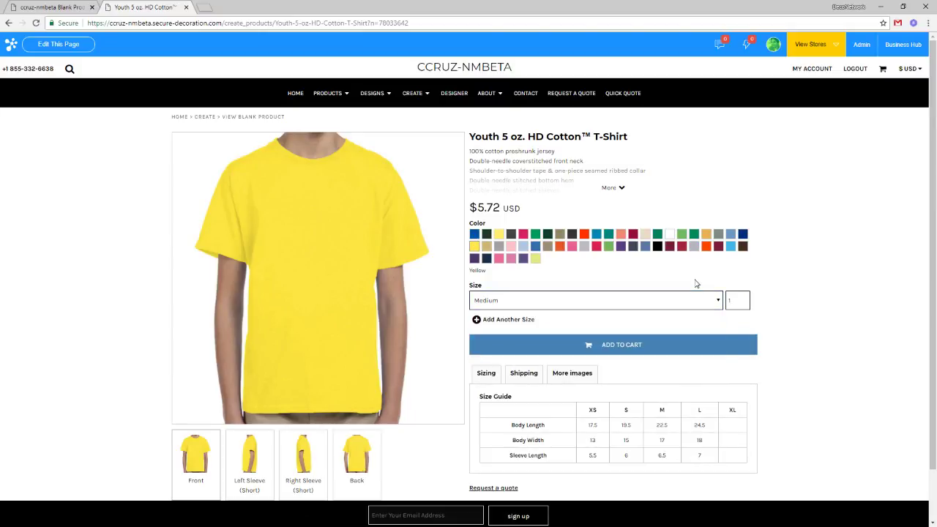
left_click(652, 303)
left_click(641, 331)
left_click(742, 300)
type("12")
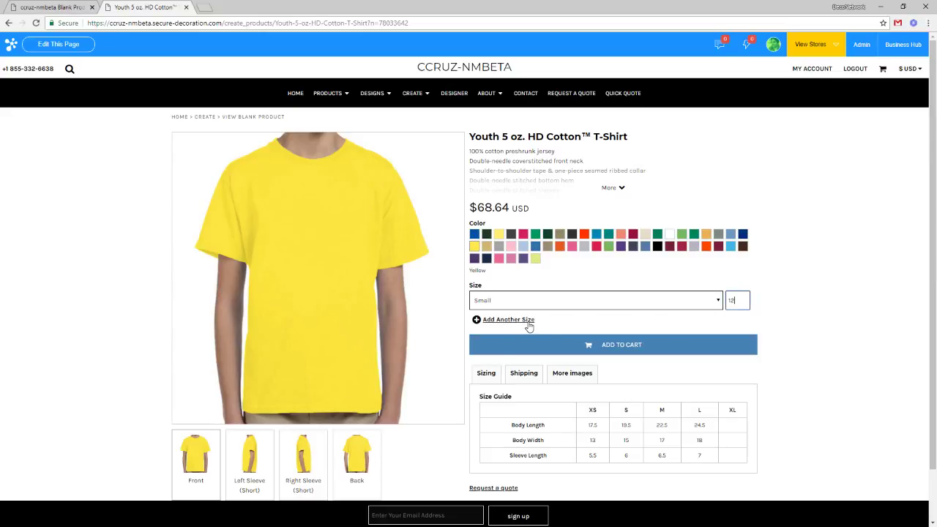
left_click(530, 320)
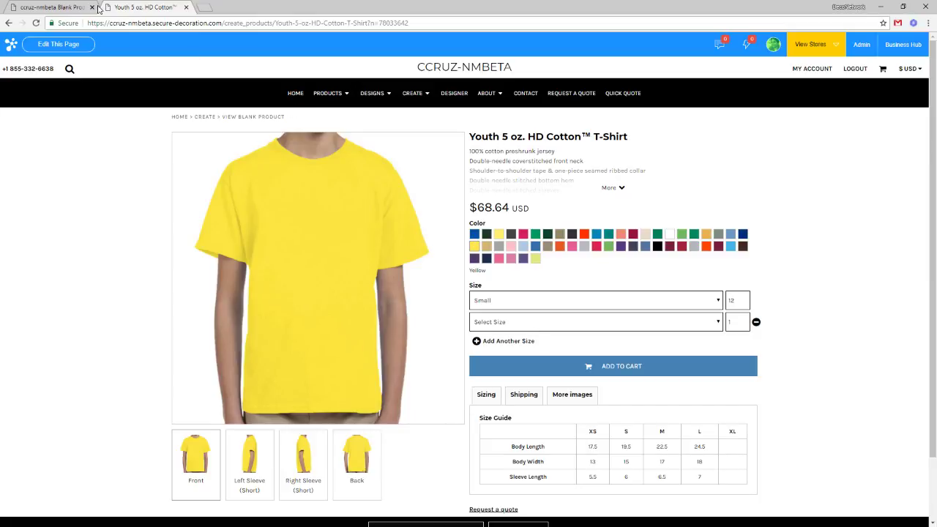
left_click(62, 7)
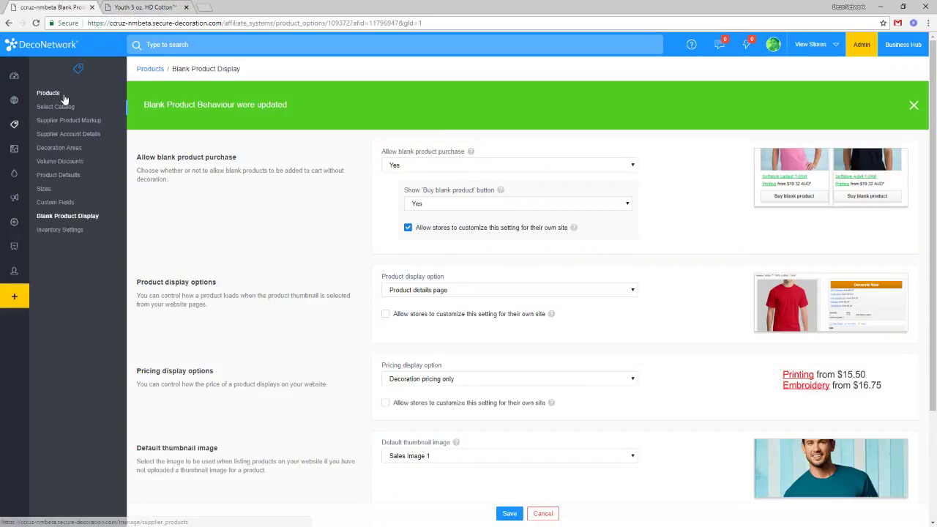
Go from Websites to the store's dashboard, then to Edit Website > Website Pages.
left_click(17, 101)
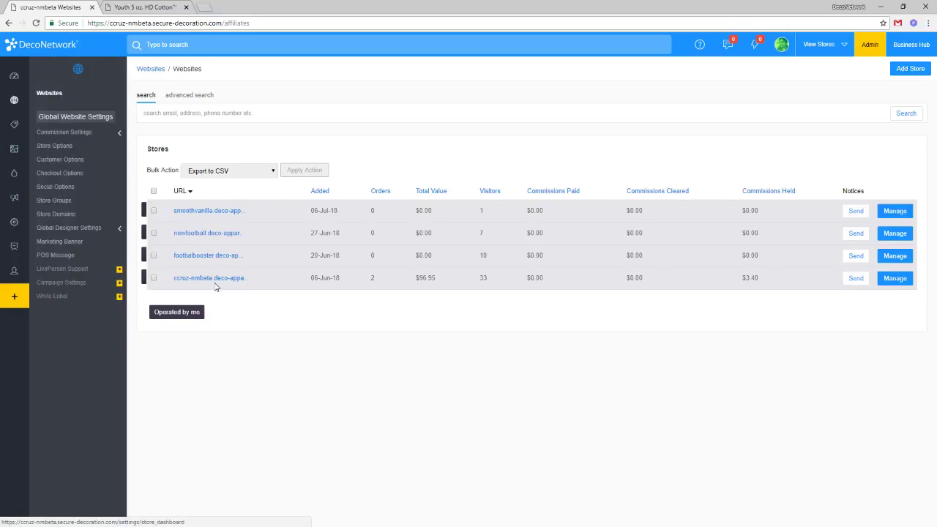
left_click(217, 283)
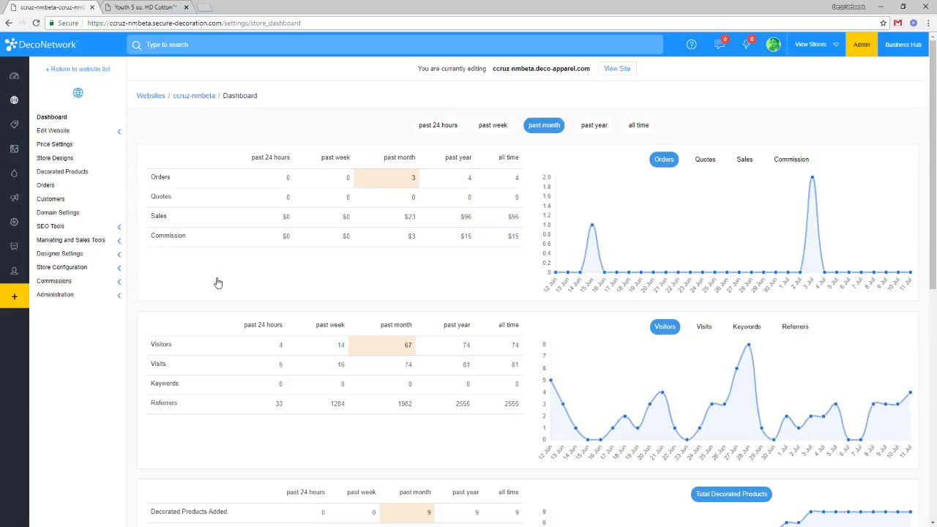
left_click(86, 132)
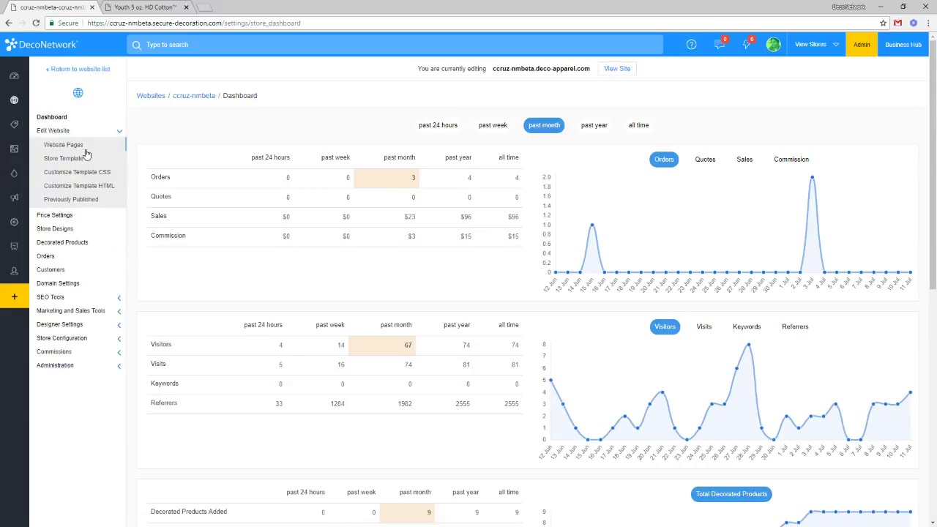
left_click(87, 150)
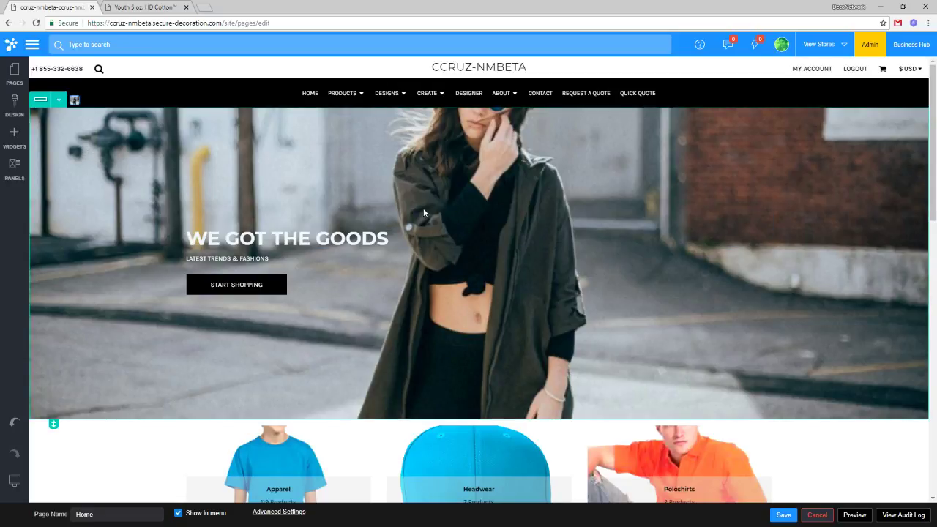
Select the LATEST TRENDS & FASHIONS subheading and scroll through the Home page in the editor.
left_click(250, 257)
scroll(439, 348, "down", 4)
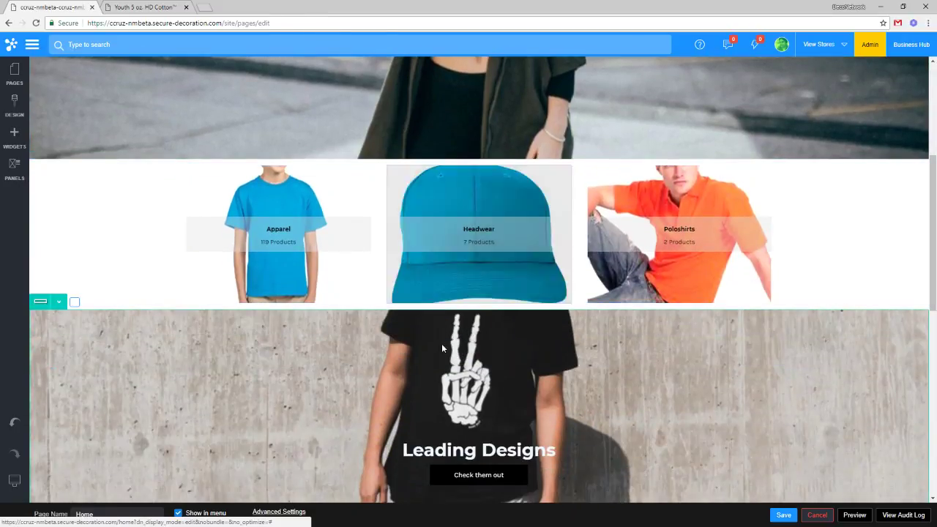
scroll(441, 351, "up", 3)
scroll(442, 354, "up", 2)
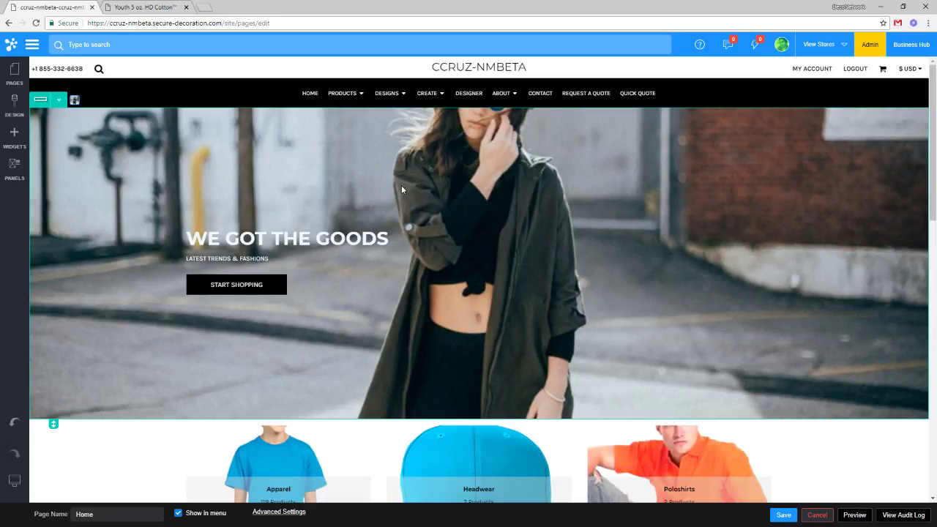
mouse_move(19, 483)
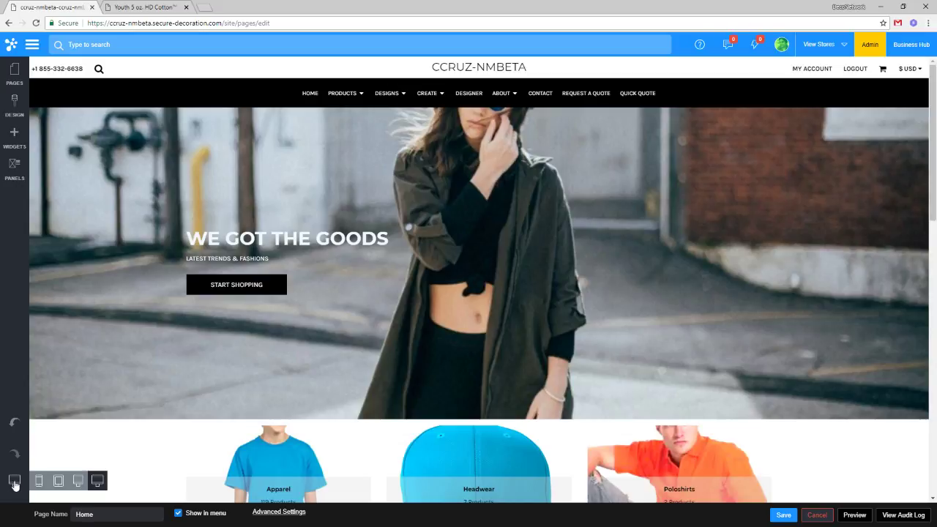
left_click(76, 483)
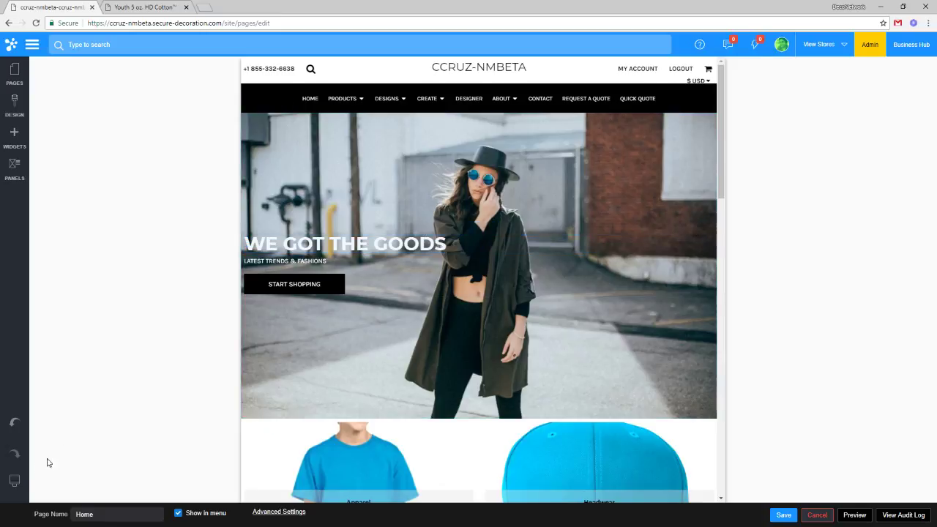
mouse_move(14, 481)
left_click(57, 481)
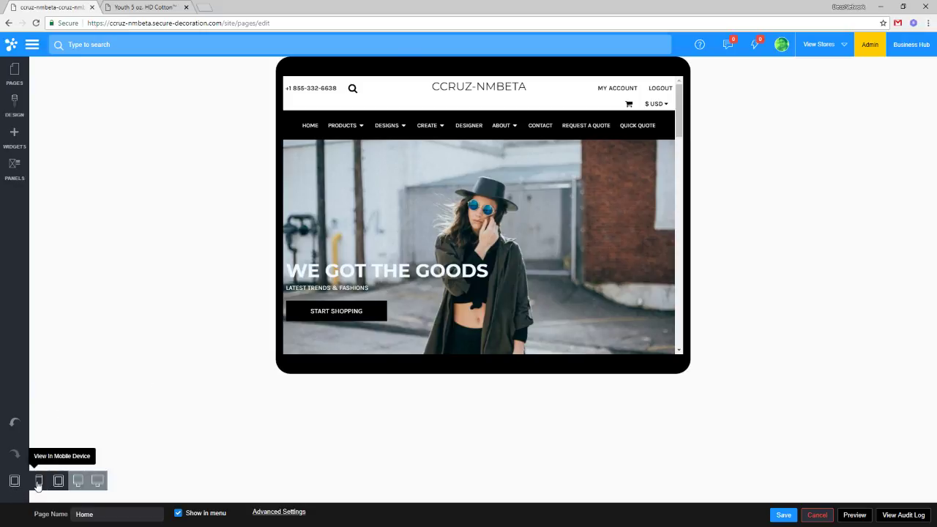
left_click(38, 481)
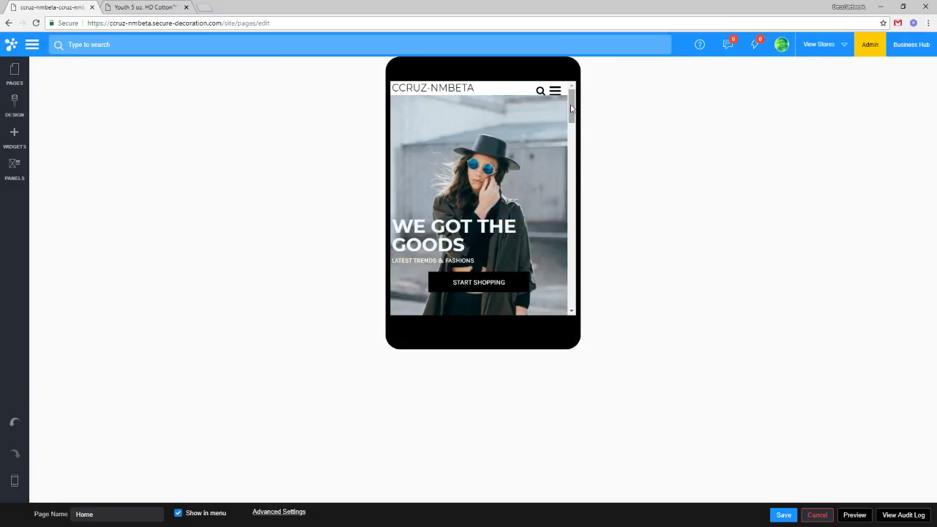
scroll(575, 109, "down", 3)
scroll(577, 109, "up", 3)
mouse_move(15, 481)
left_click(57, 481)
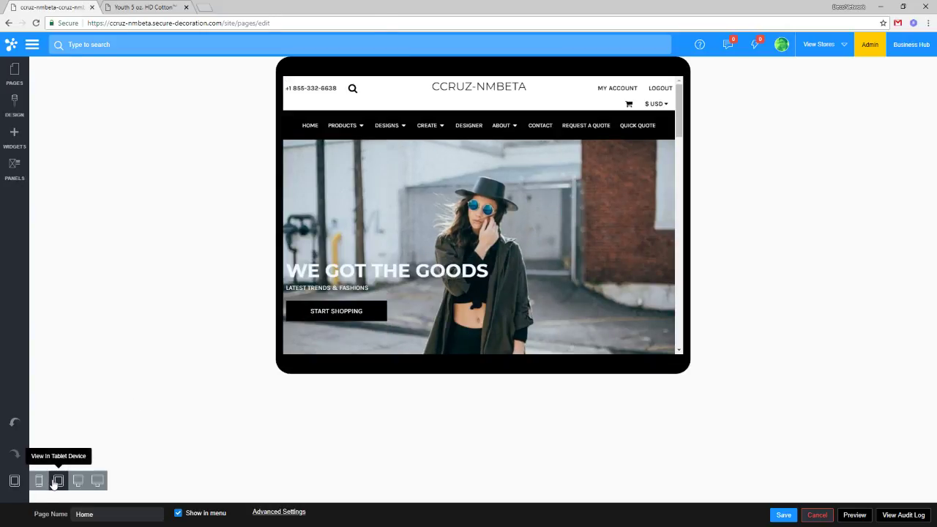
left_click(77, 483)
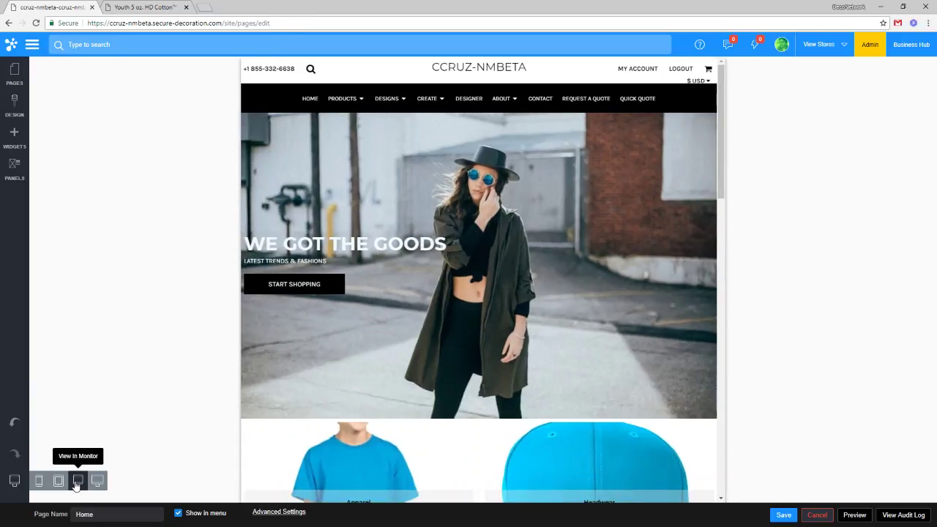
left_click(97, 481)
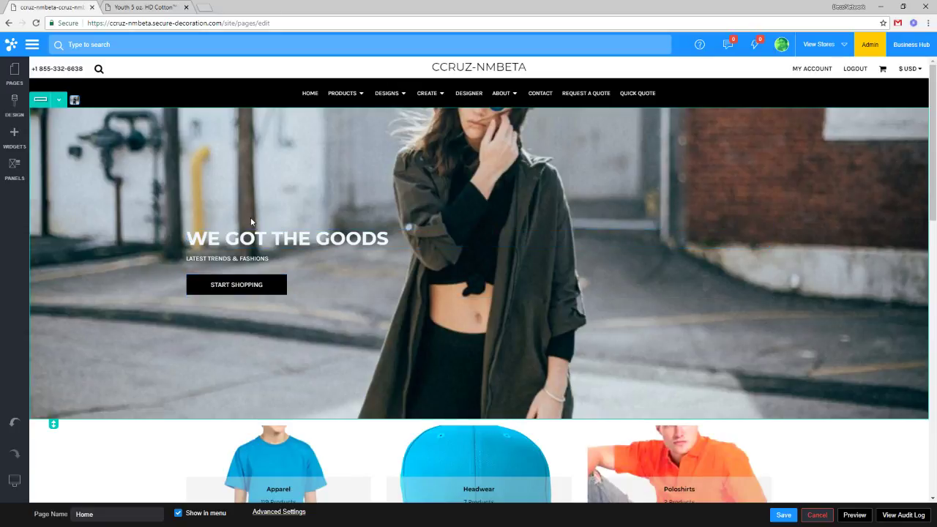
Open the hero row's Row Settings on Background Properties, moving the dialog off the banner.
left_click(59, 100)
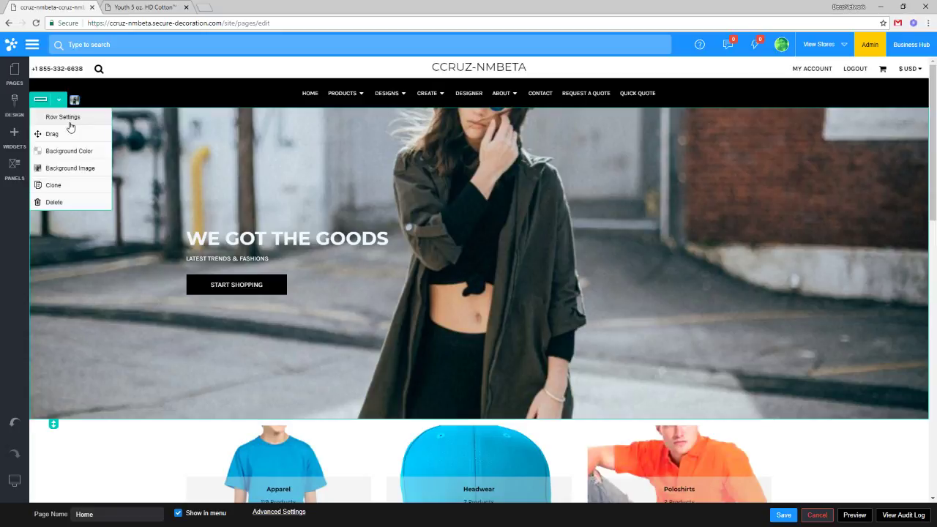
left_click(67, 120)
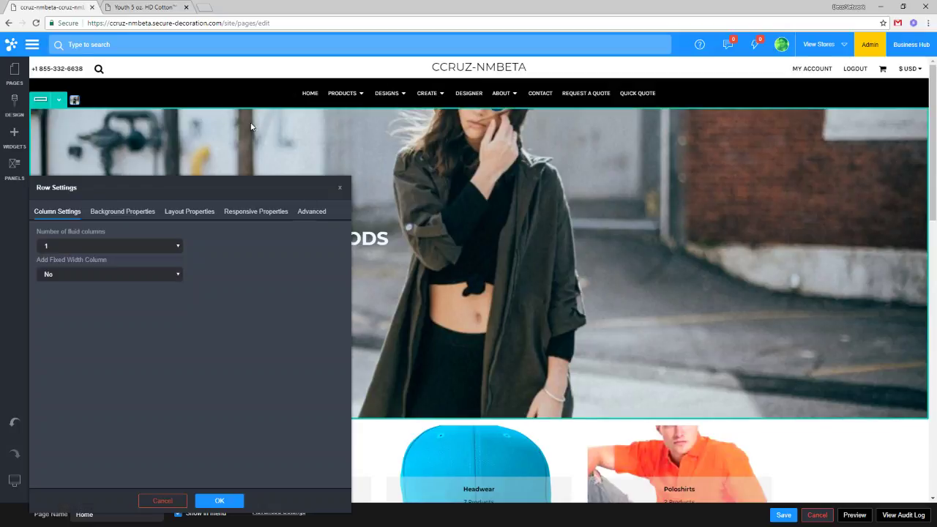
left_click_drag(205, 181, 275, 159)
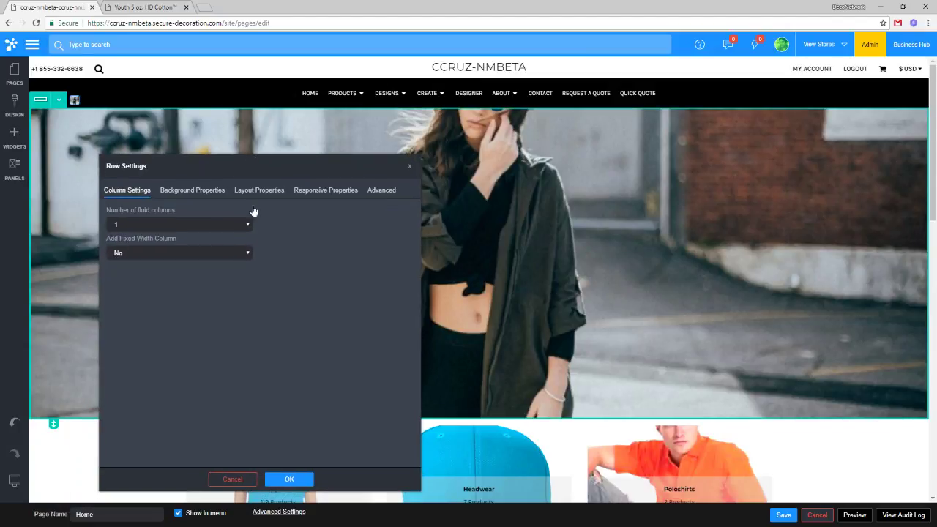
left_click(192, 190)
left_click_drag(230, 164, 700, 129)
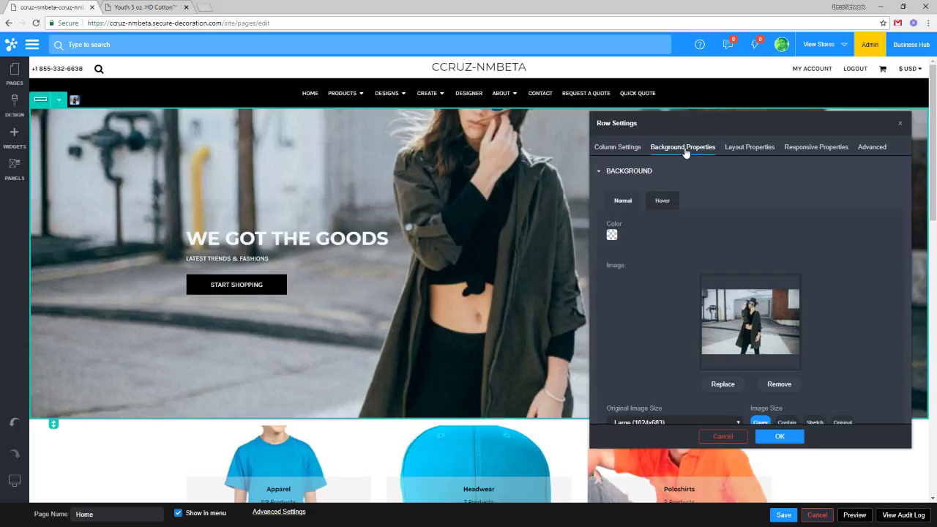
Set the hero background Image Size to Contain and Image Repeating to None.
scroll(709, 289, "down", 2)
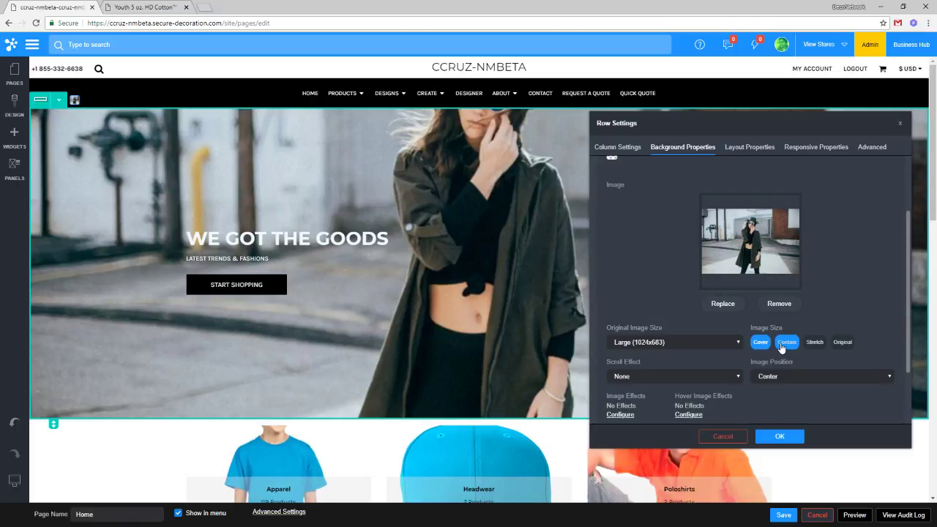
left_click(782, 348)
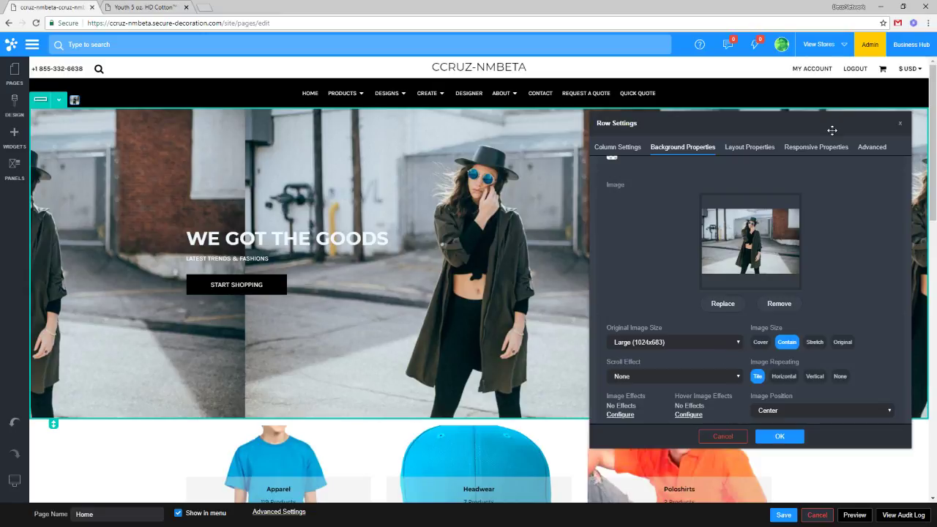
left_click_drag(830, 128, 761, 290)
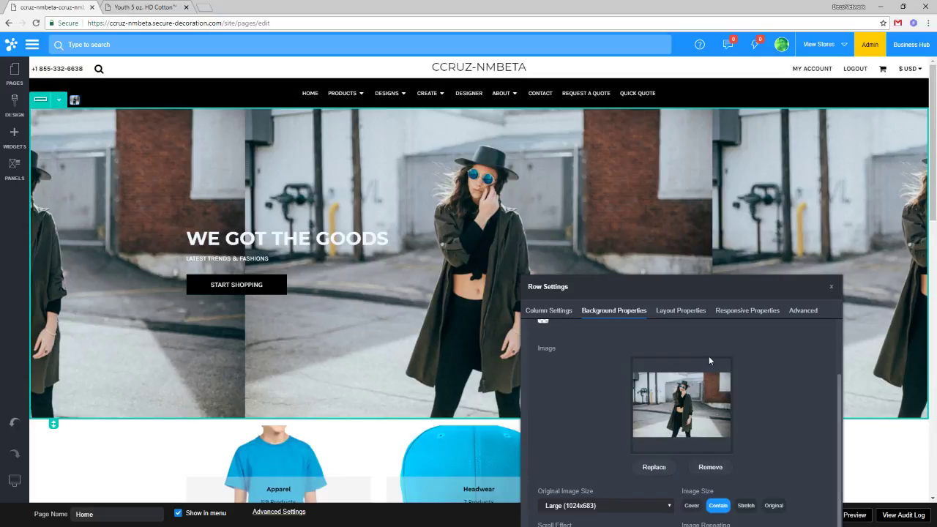
left_click_drag(692, 288, 701, 206)
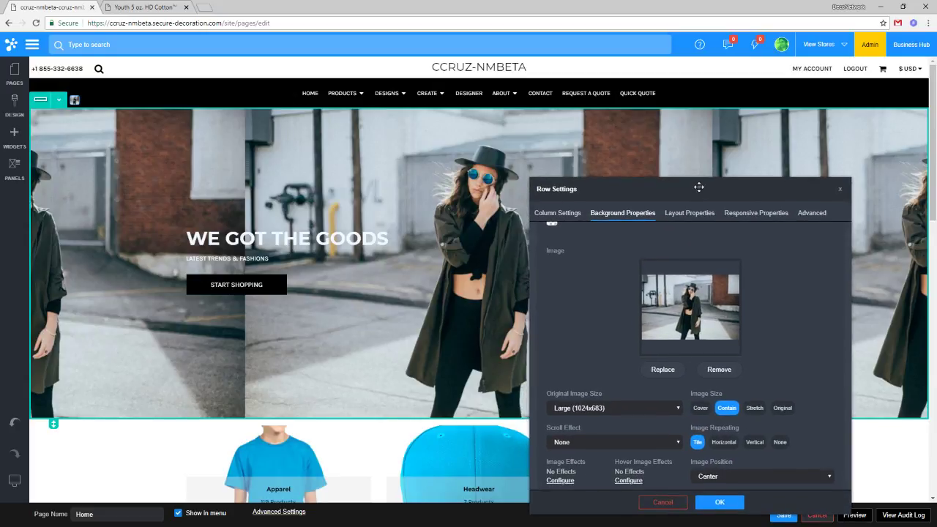
left_click(781, 443)
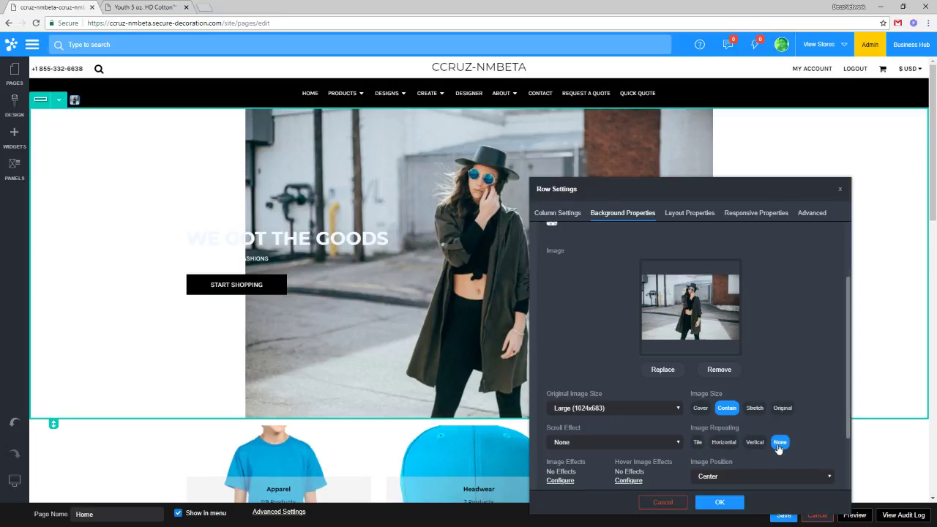
left_click_drag(672, 185, 726, 164)
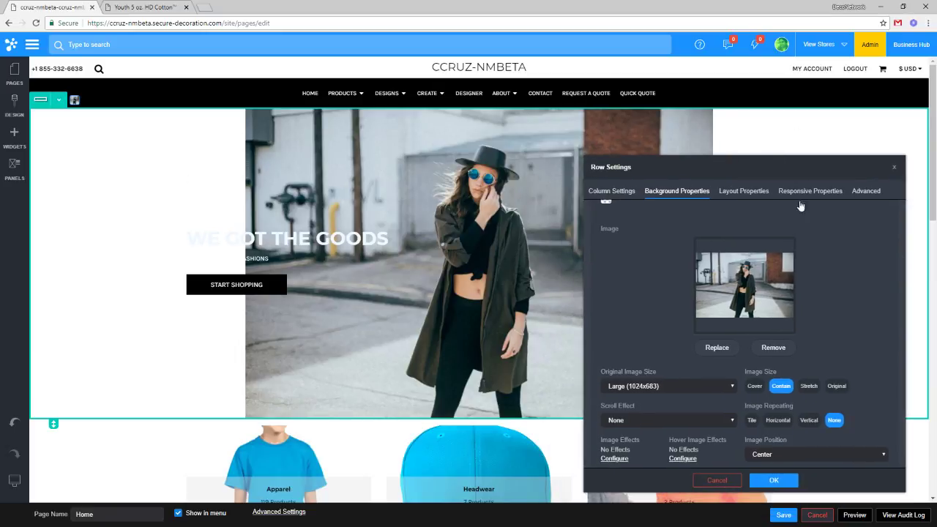
Try the Cover, Contain and Stretch image sizes on the hero background.
left_click(755, 387)
left_click(782, 388)
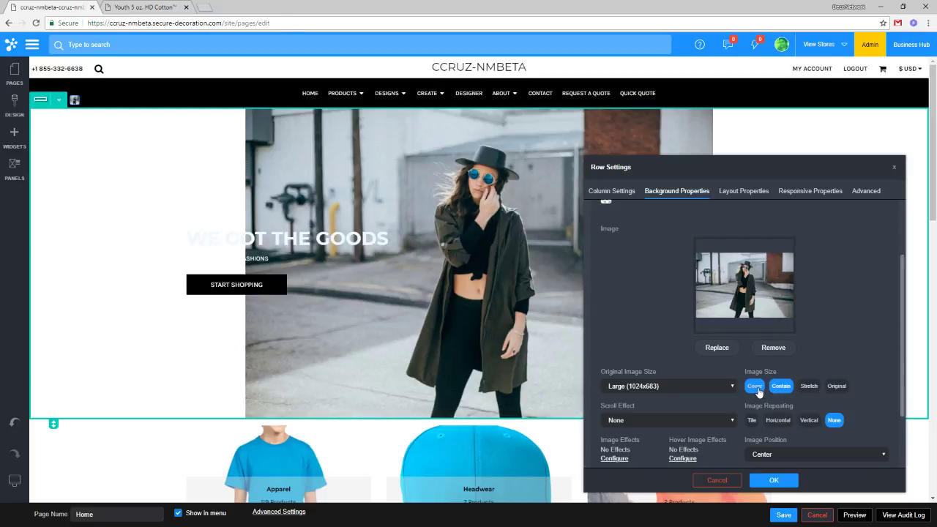
left_click(757, 388)
left_click(784, 388)
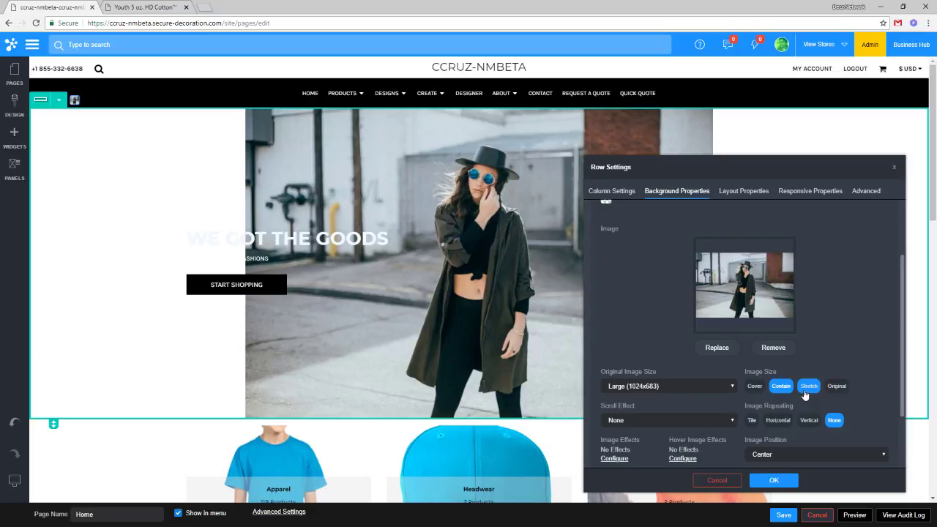
left_click(804, 390)
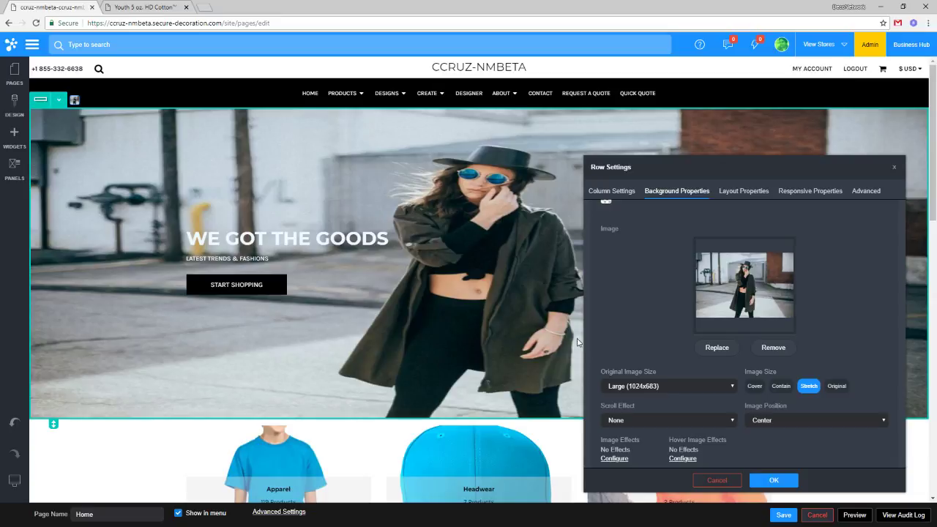
Set the hero background to Original size, keeping the Large (1024x683) source image.
left_click(838, 386)
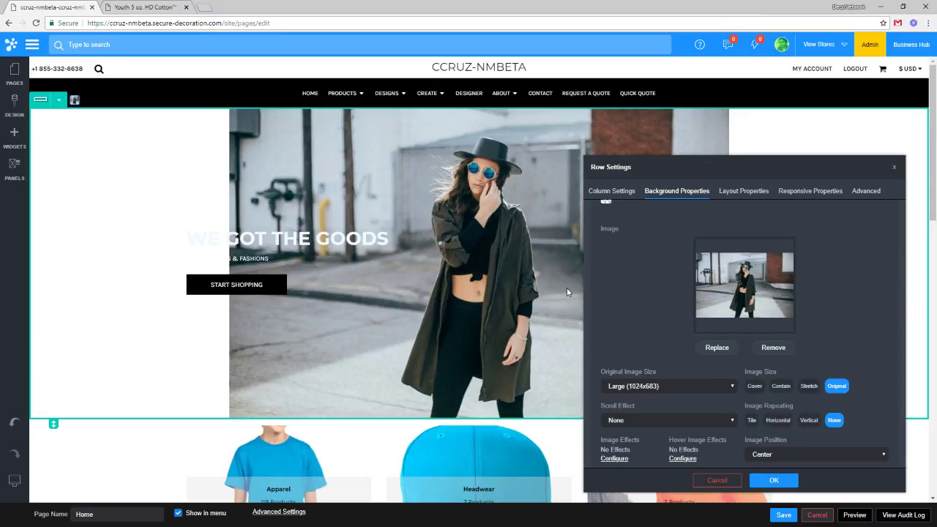
left_click(670, 385)
left_click(670, 382)
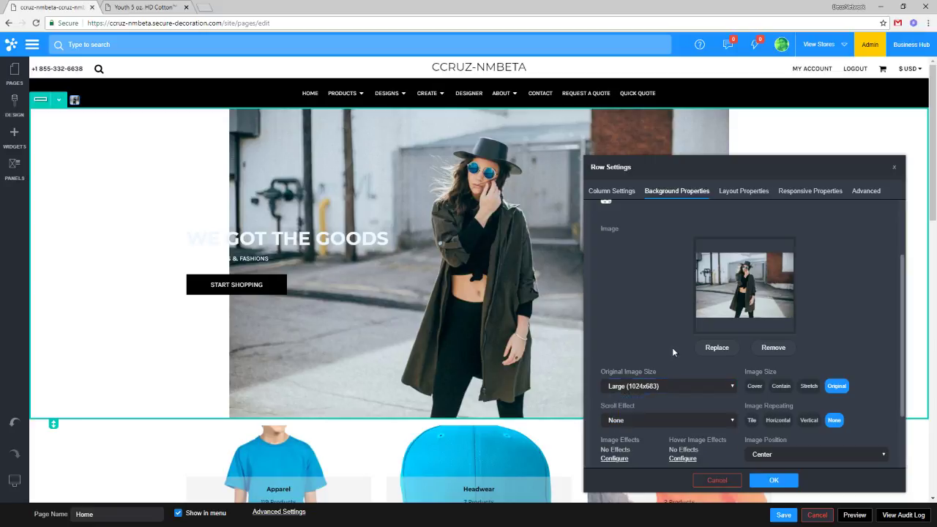
left_click(670, 385)
left_click(670, 385)
left_click(660, 385)
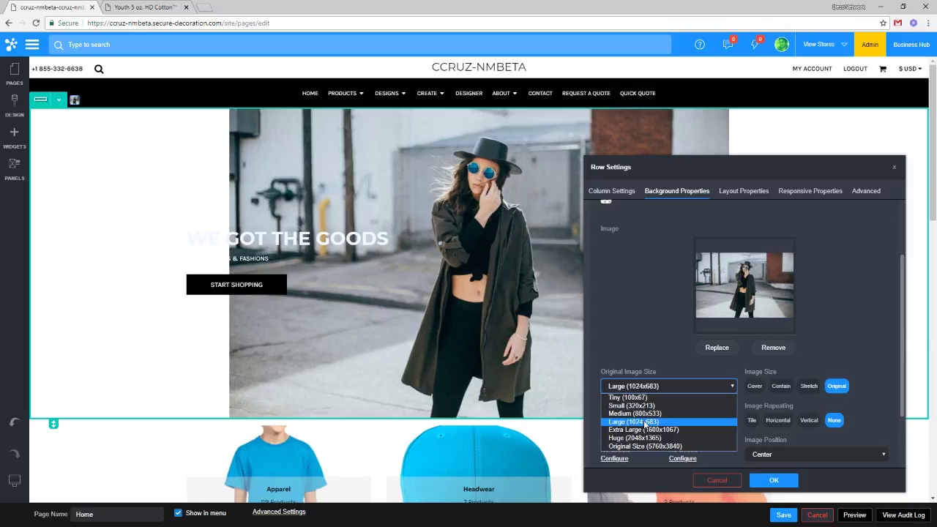
Switch the hero background source to Original Size (5760x3840) and set its sizing to Cover.
left_click(645, 422)
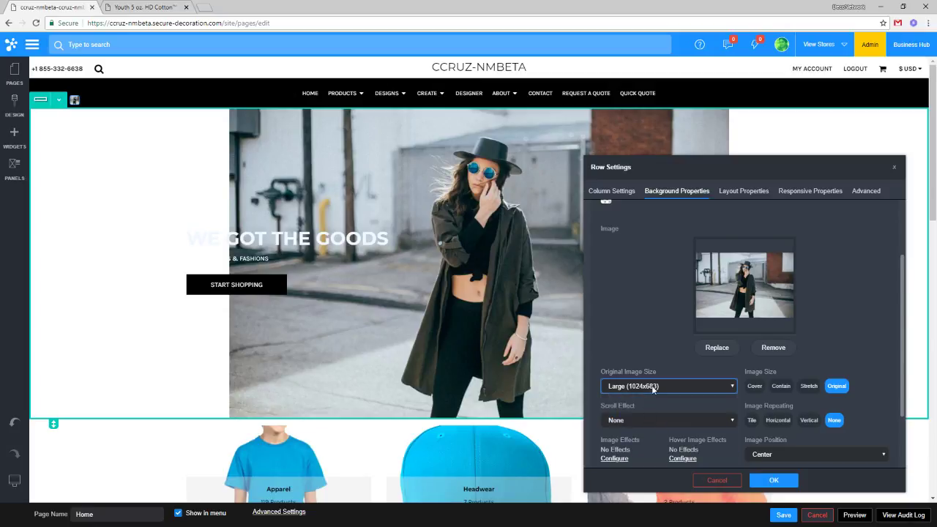
left_click(648, 383)
left_click(662, 418)
left_click(660, 388)
left_click(662, 422)
left_click(662, 386)
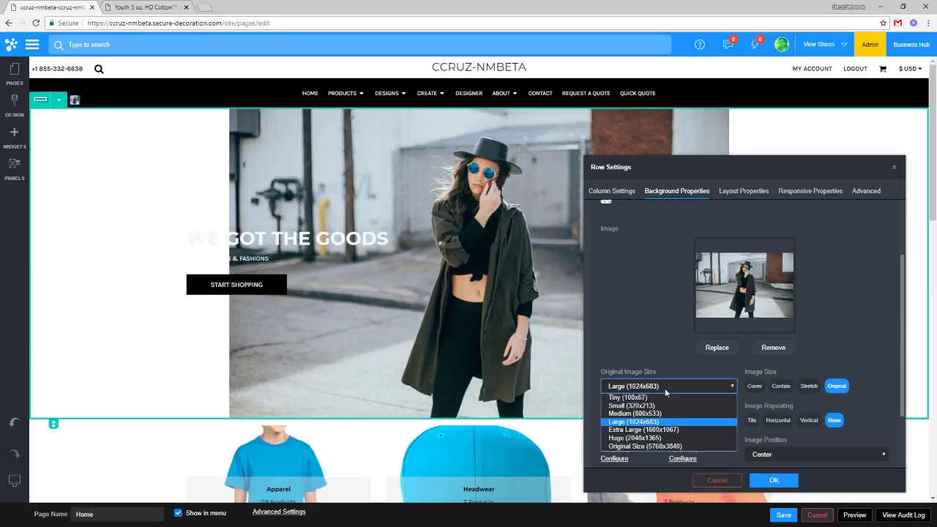
left_click(668, 443)
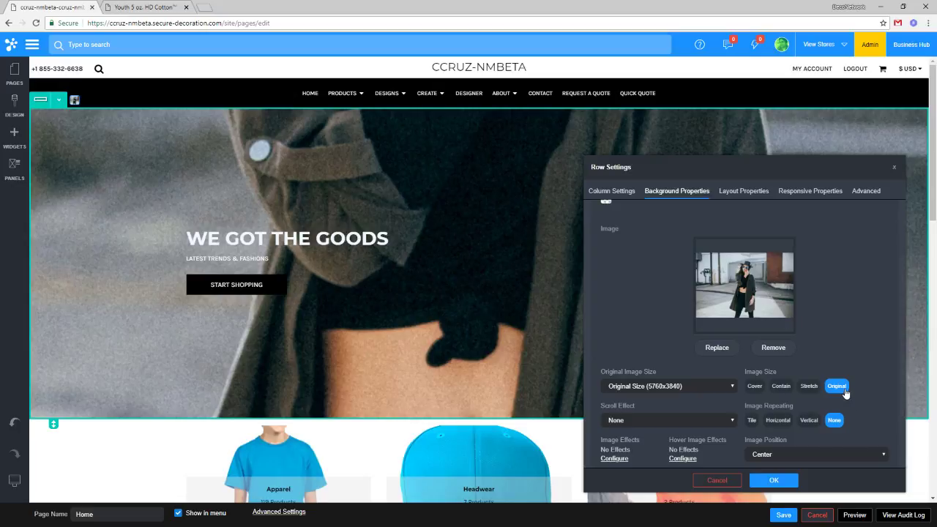
left_click(758, 391)
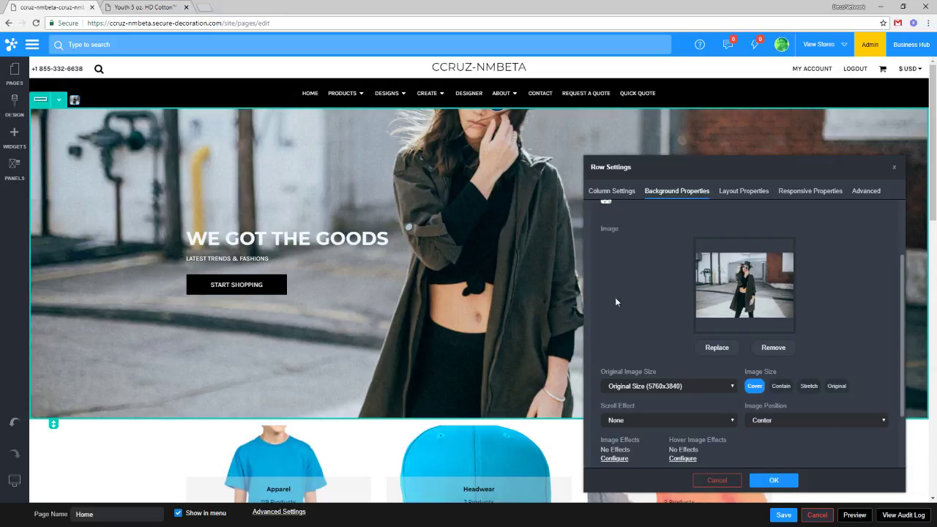
Try Large and Extra Large (1600x1067) hero source sizes, then settle on Large (1024x683).
left_click(652, 382)
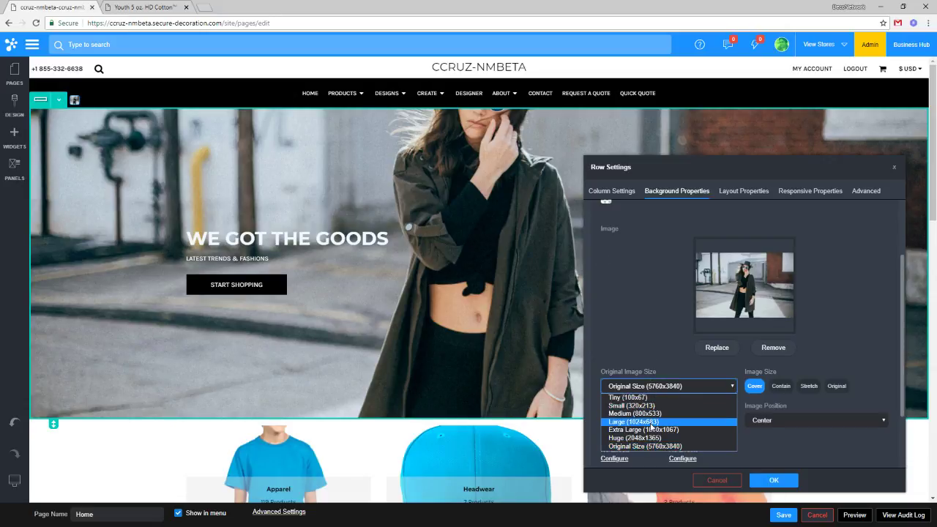
left_click(650, 422)
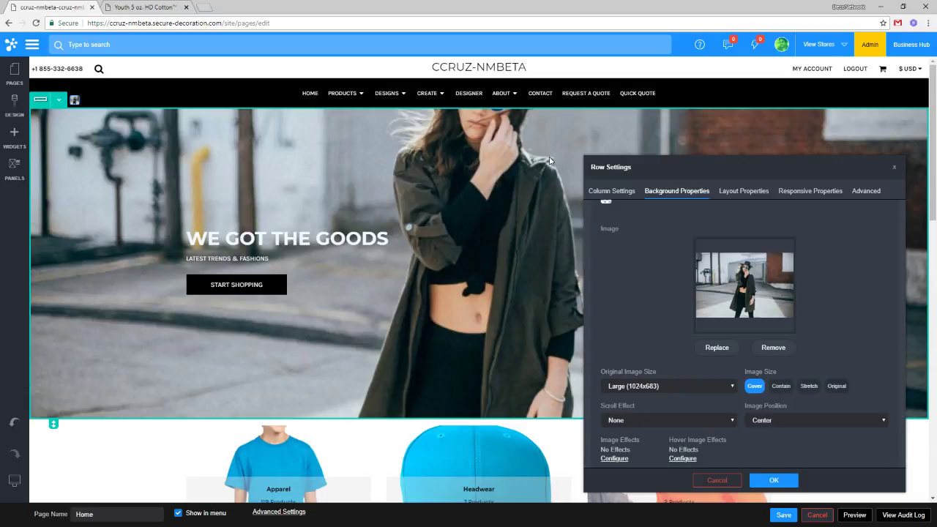
left_click(634, 387)
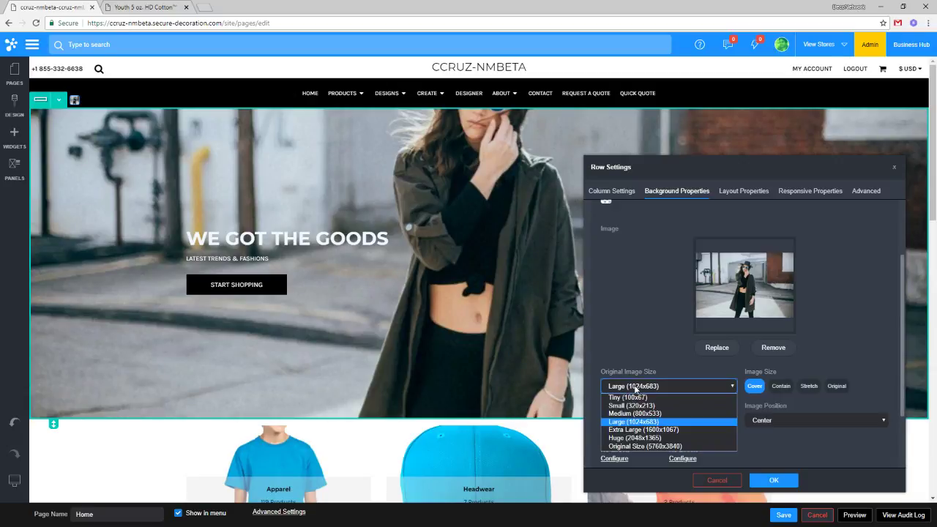
left_click(631, 429)
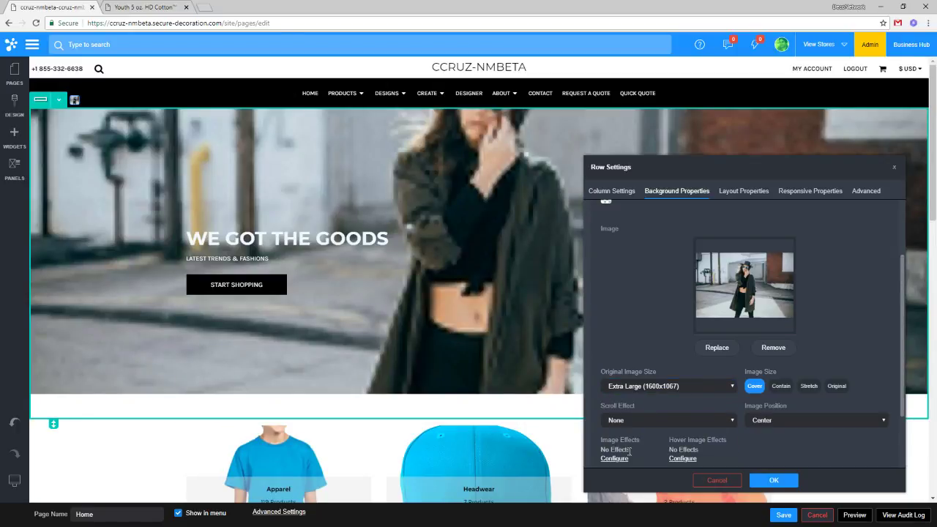
left_click(651, 386)
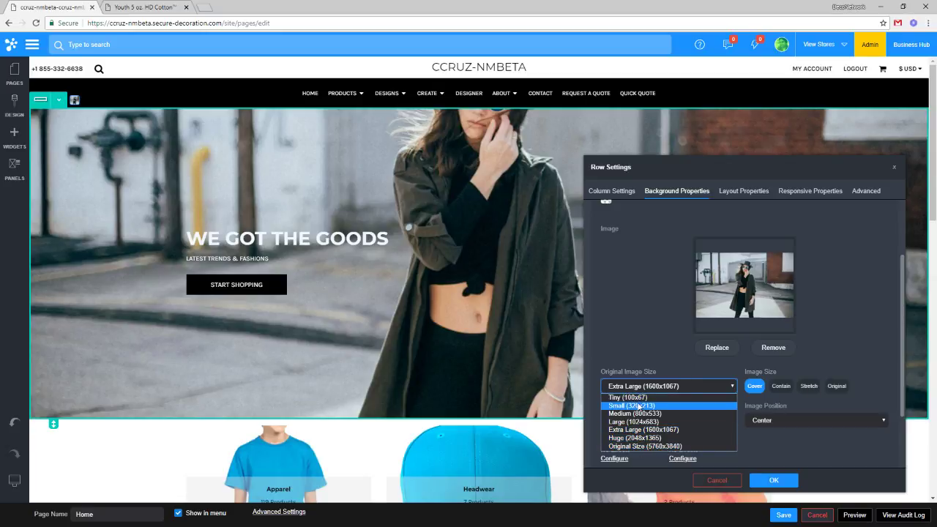
left_click(645, 423)
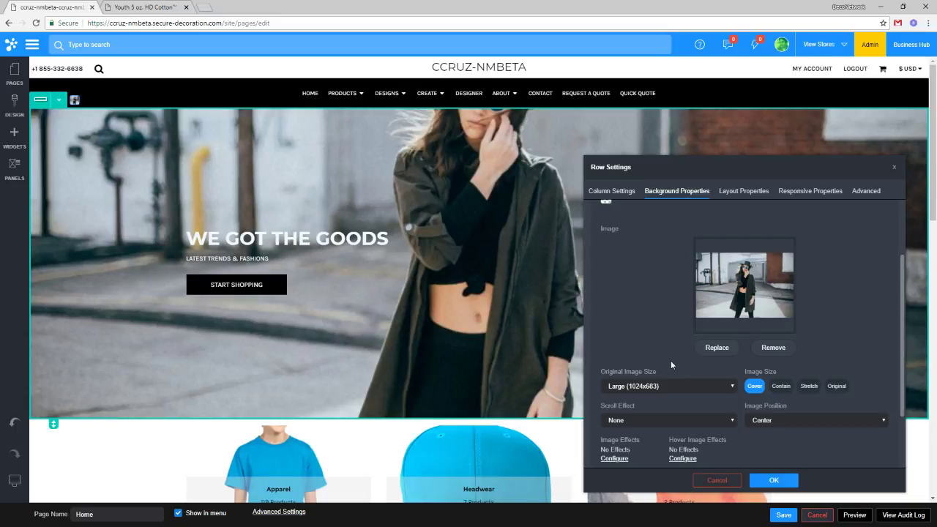
left_click(660, 386)
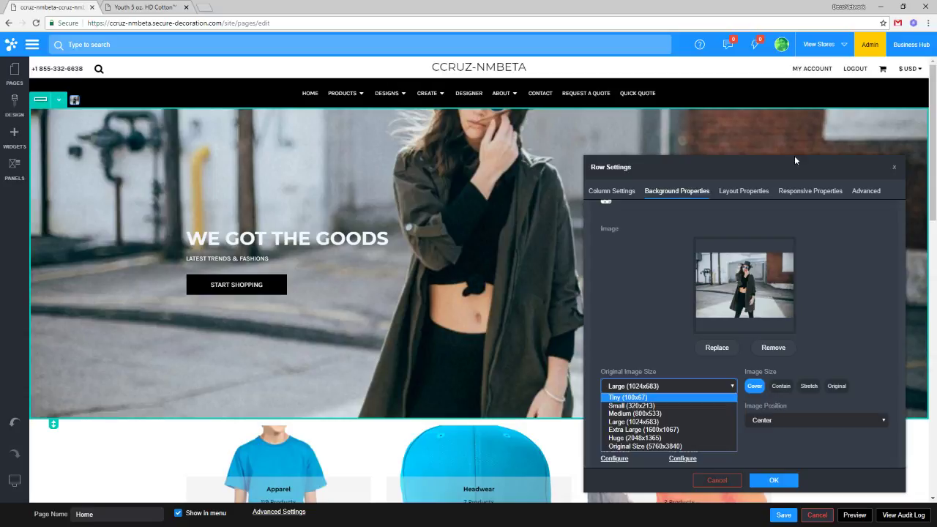
key("Down")
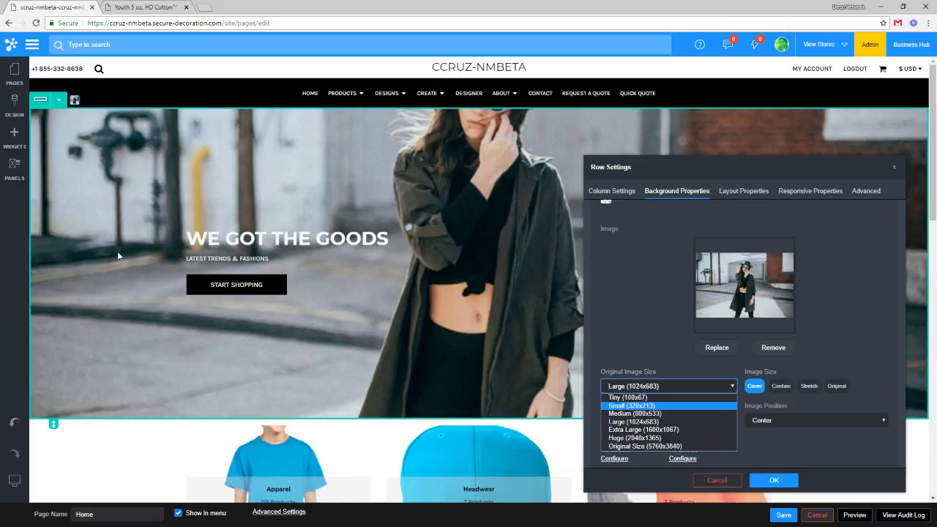
key("Down")
key("Down")
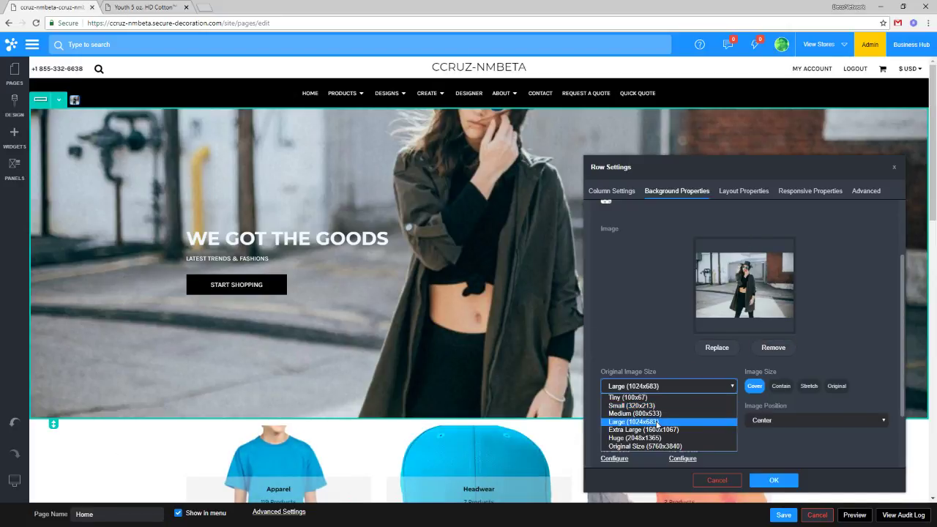
left_click(657, 423)
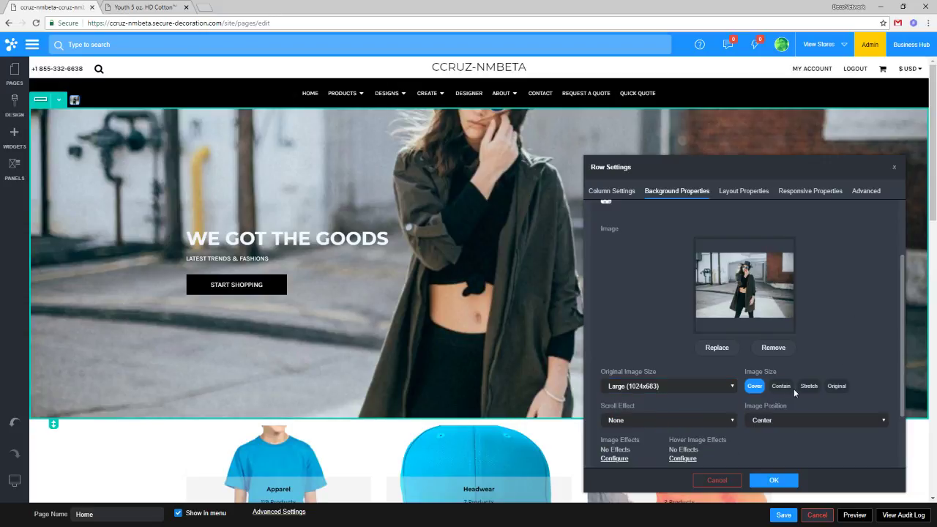
scroll(794, 388, "down", 1)
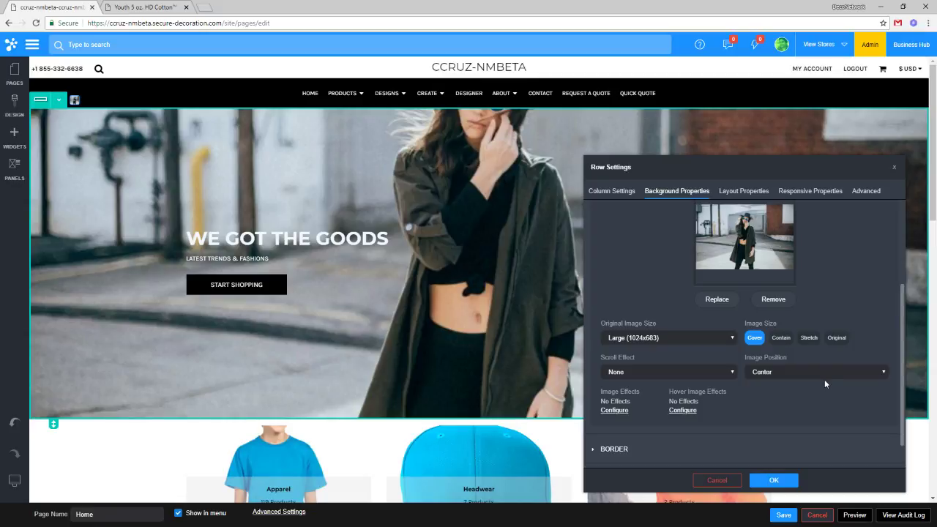
Try Top Center, then anchor the hero background at Bottom Center and apply the row settings.
left_click(768, 374)
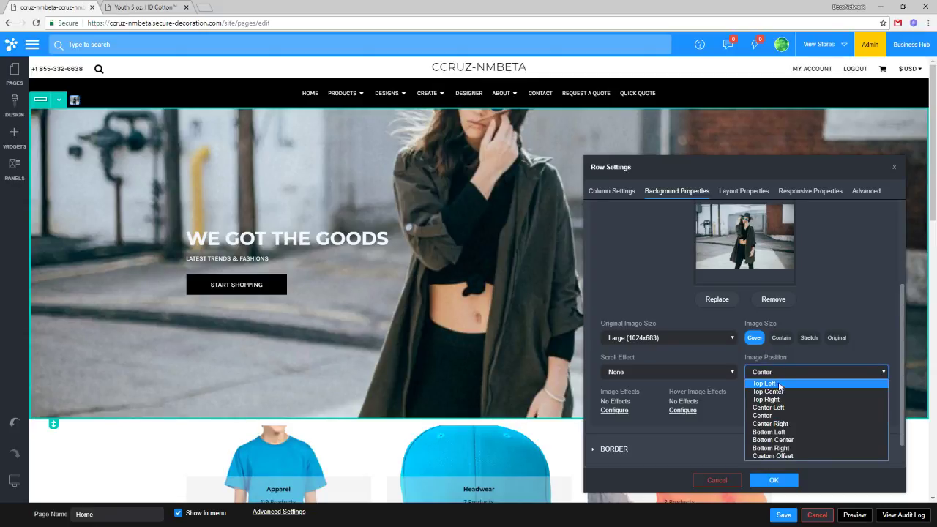
left_click(780, 361)
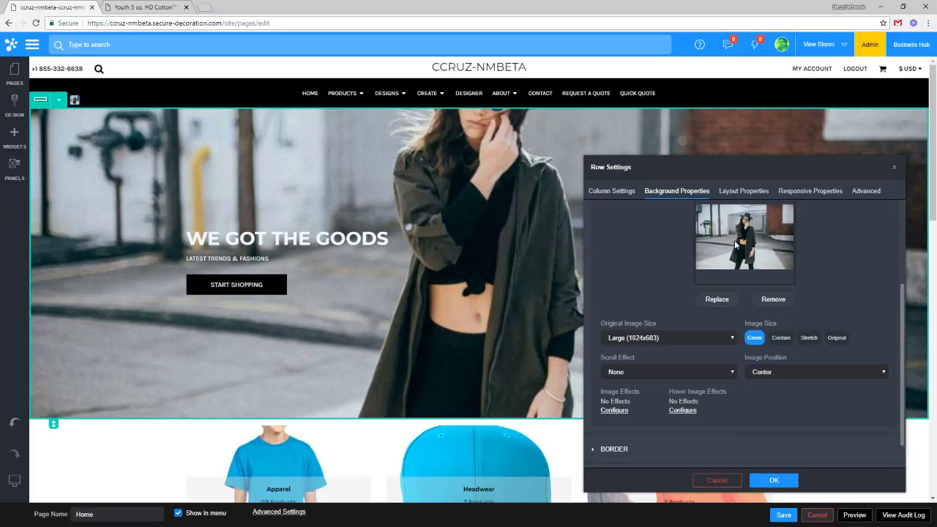
left_click(799, 371)
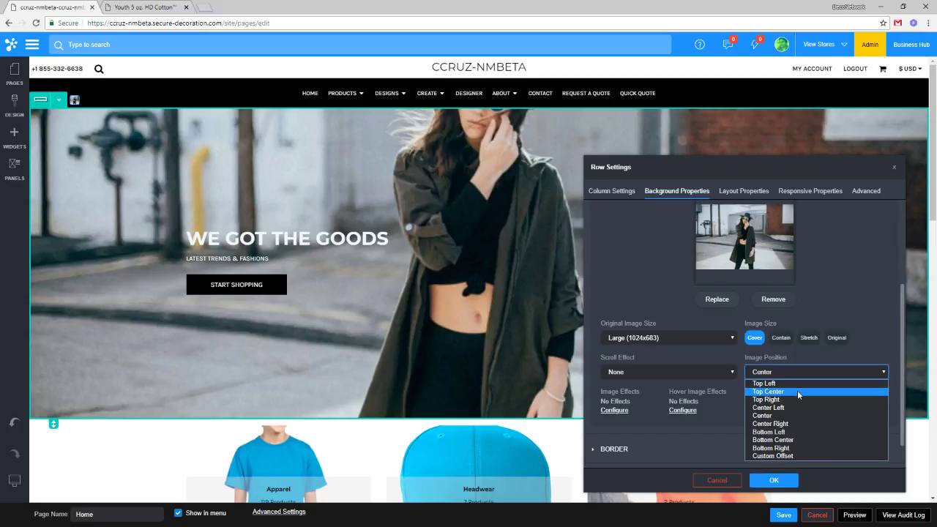
left_click(797, 391)
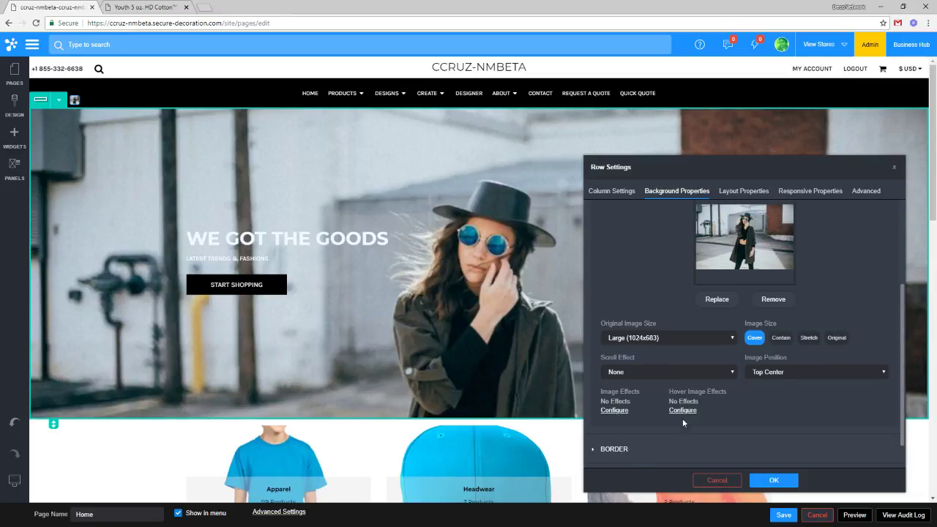
left_click(796, 372)
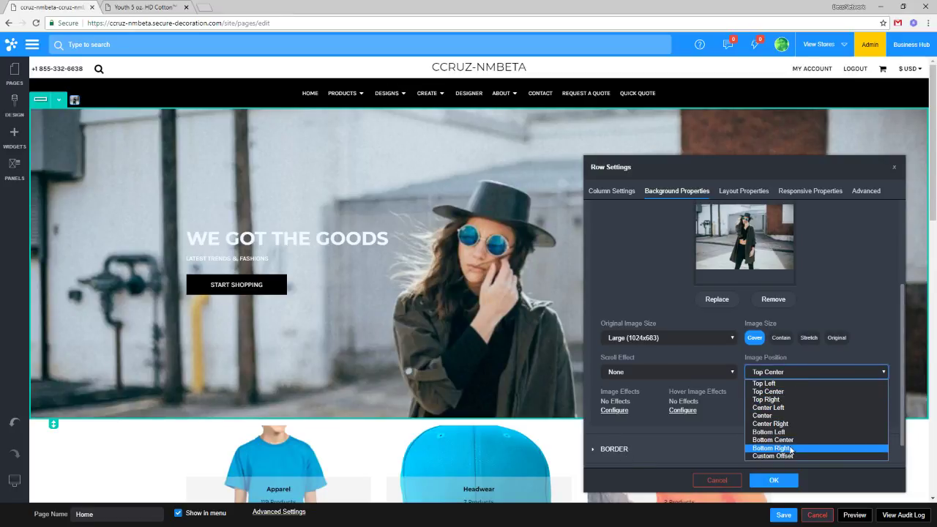
left_click(791, 440)
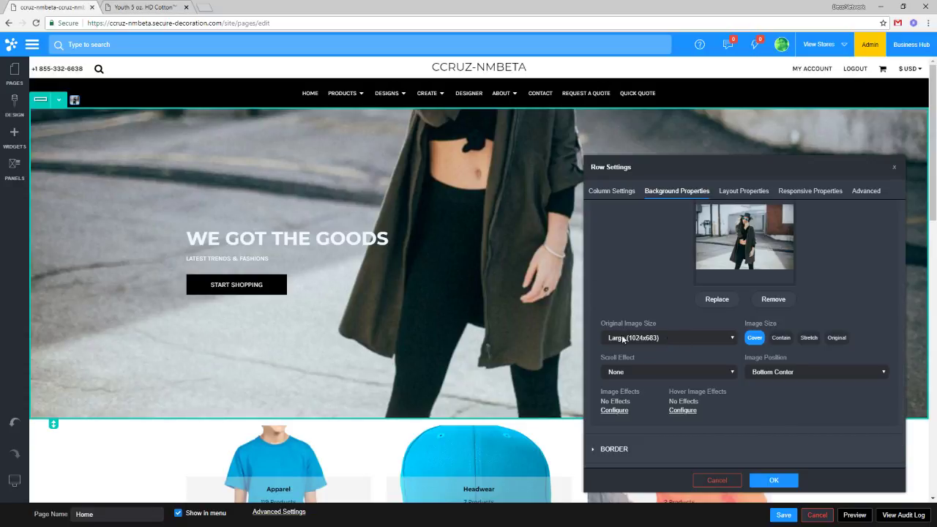
left_click(773, 481)
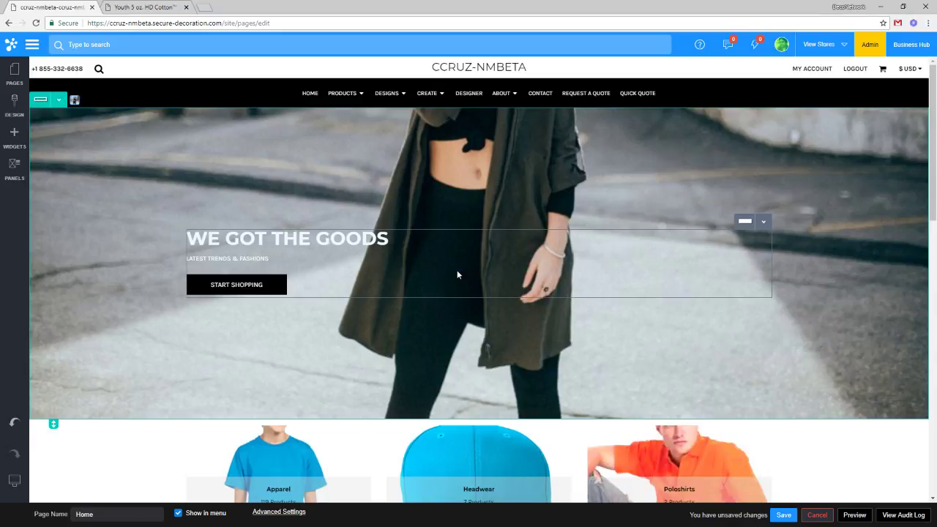
Add a new Image widget to the page and move it below the hero row.
left_click(16, 148)
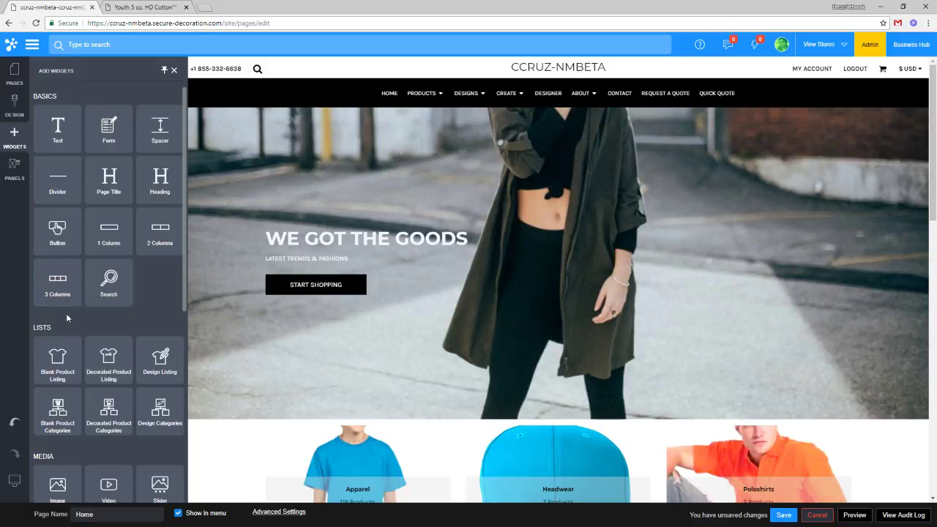
scroll(67, 316, "down", 1)
scroll(59, 241, "up", 1)
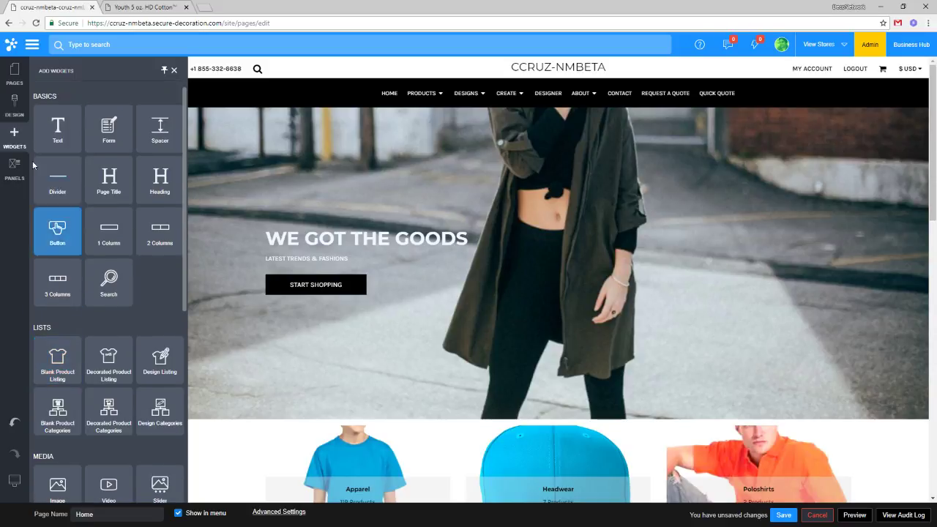
scroll(59, 337, "down", 1)
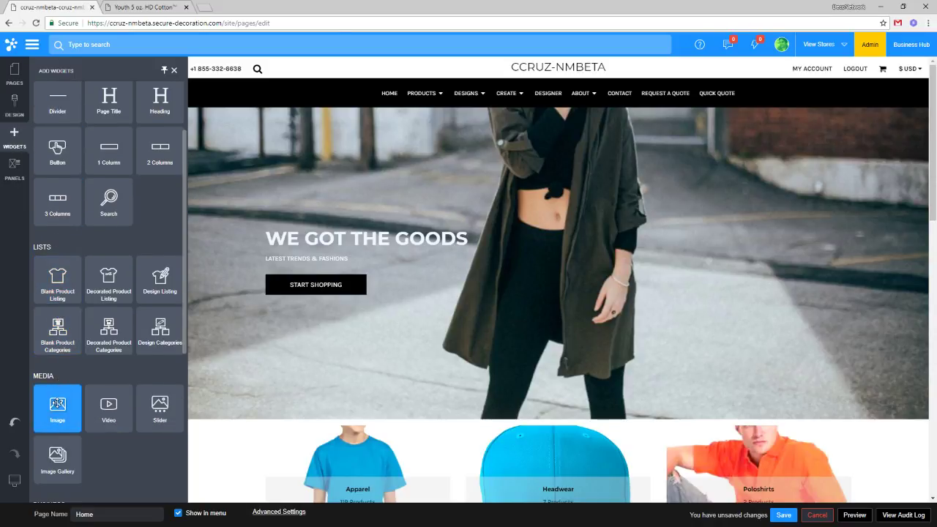
left_click_drag(57, 404, 280, 293)
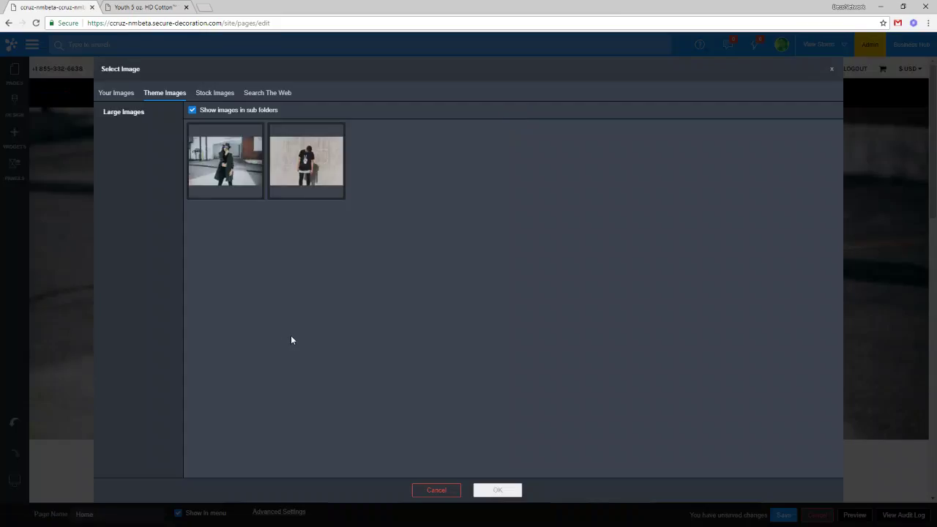
left_click(451, 492)
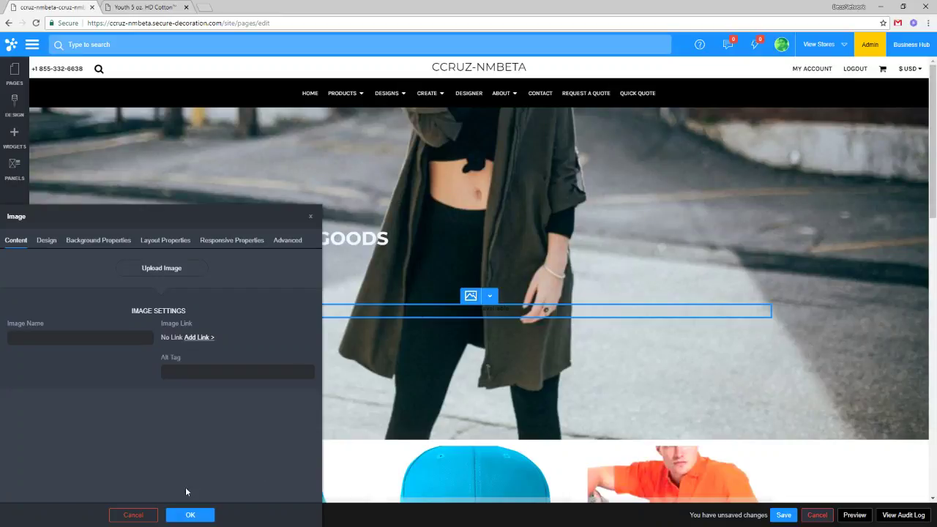
left_click(134, 515)
left_click(489, 296)
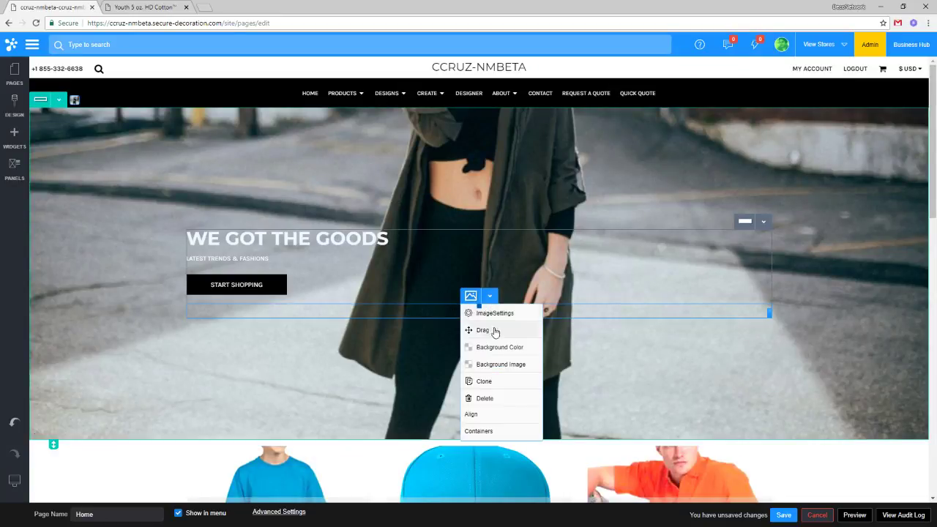
left_click_drag(483, 330, 446, 425)
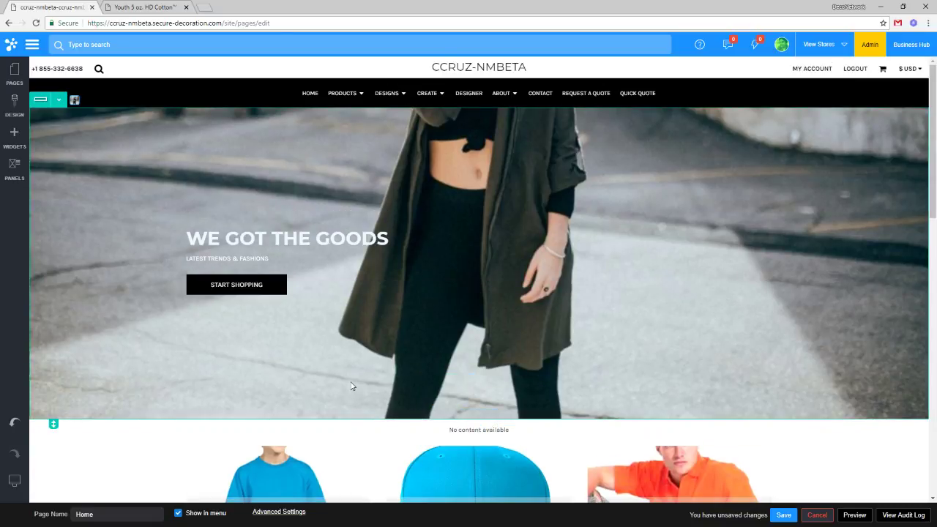
scroll(352, 386, "down", 1)
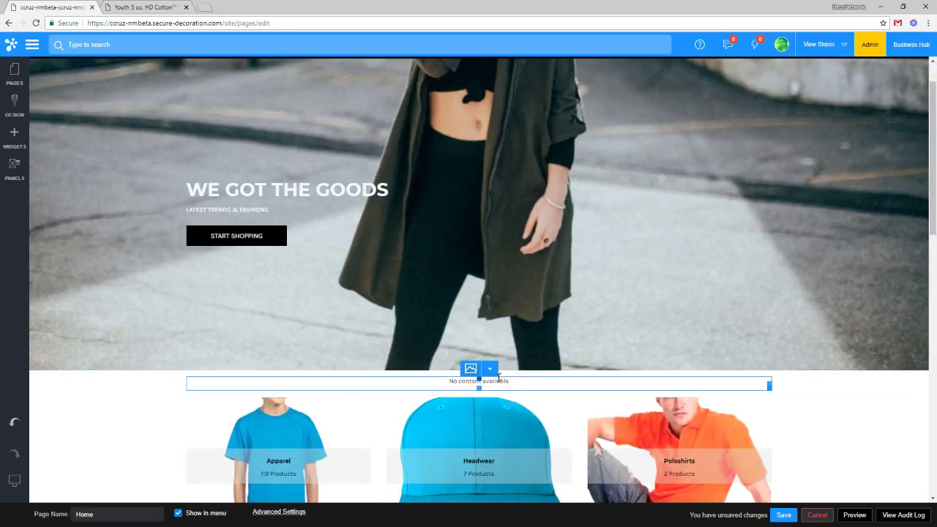
Fill the empty image block with the first theme photo, 'Woman with glasses.jpg'.
left_click(490, 368)
left_click(494, 386)
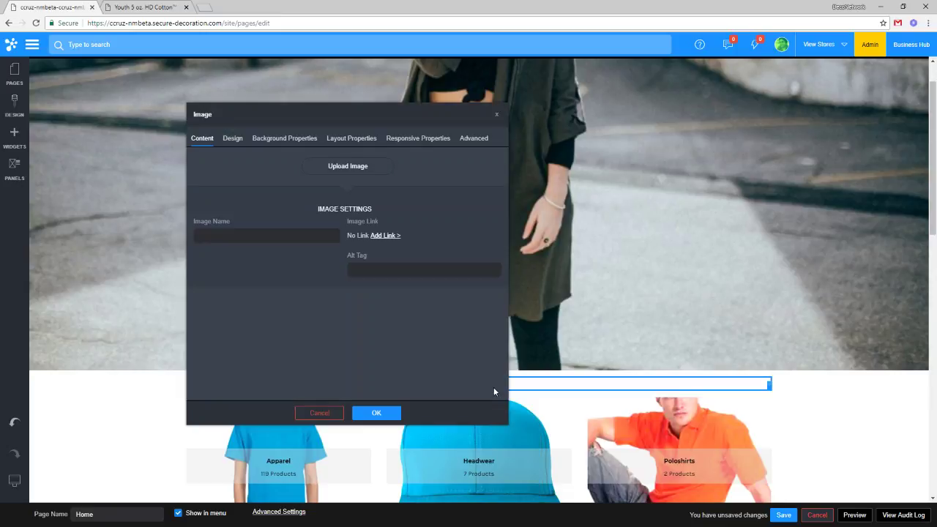
left_click(351, 173)
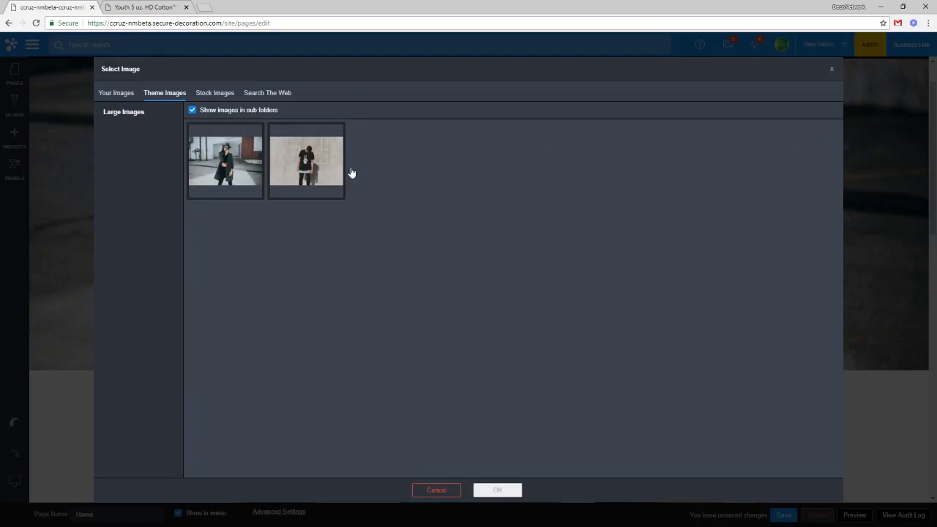
left_click(228, 171)
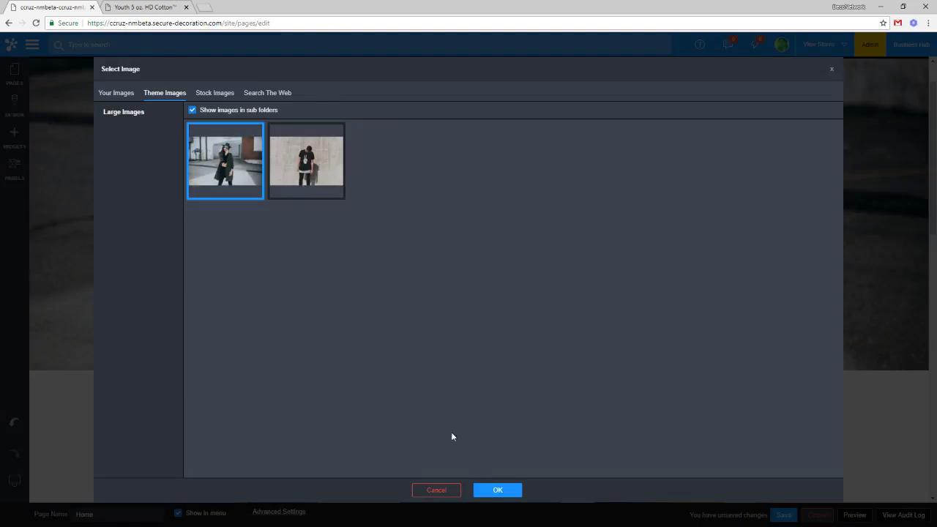
left_click(497, 488)
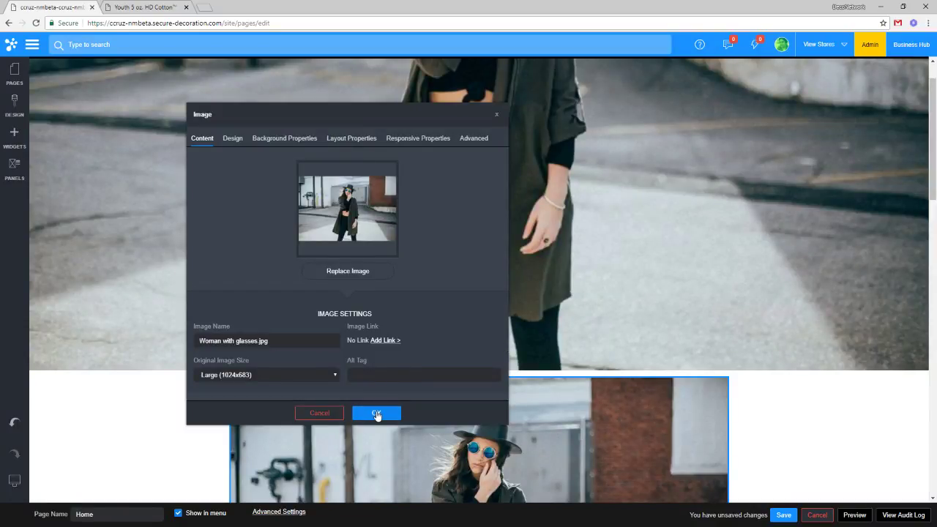
left_click(376, 413)
Preview the home page at monitor and tablet widths.
scroll(490, 293, "down", 1)
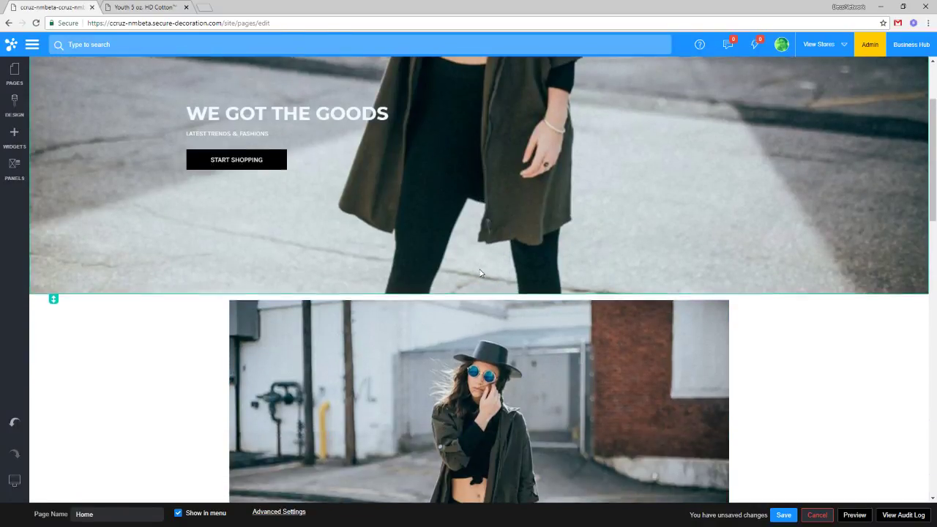
scroll(496, 305, "down", 1)
scroll(514, 311, "down", 1)
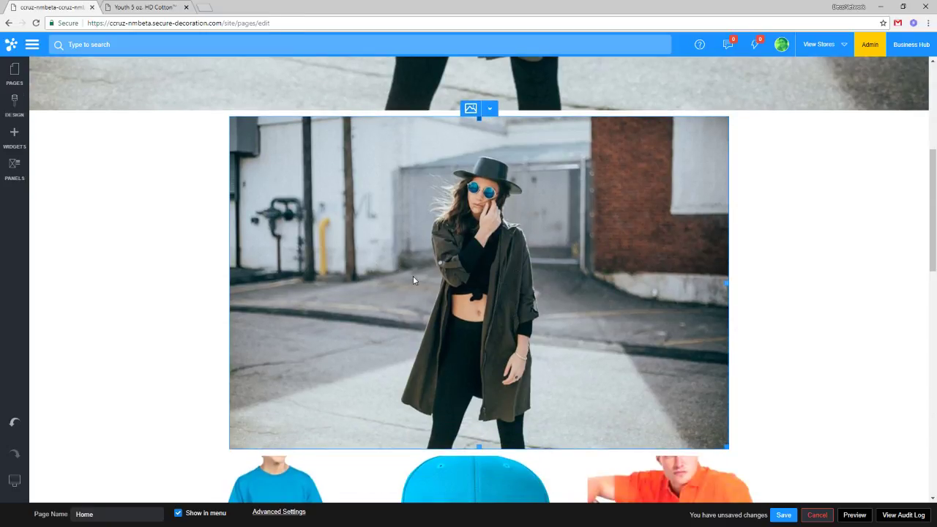
left_click(14, 480)
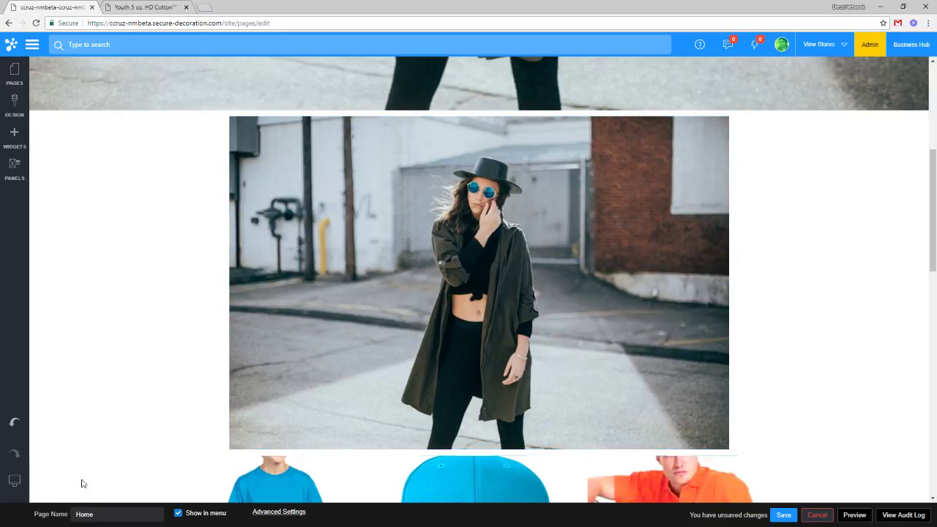
mouse_move(14, 480)
left_click(78, 481)
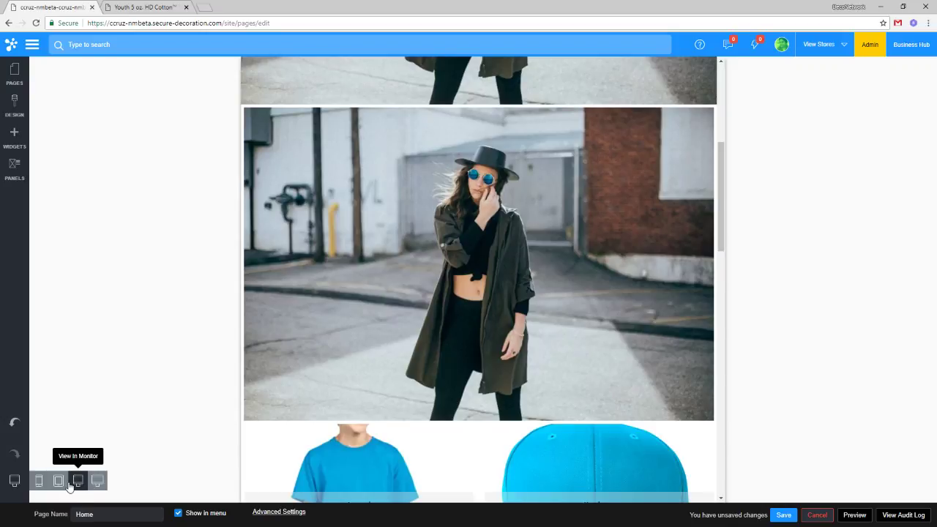
left_click(59, 483)
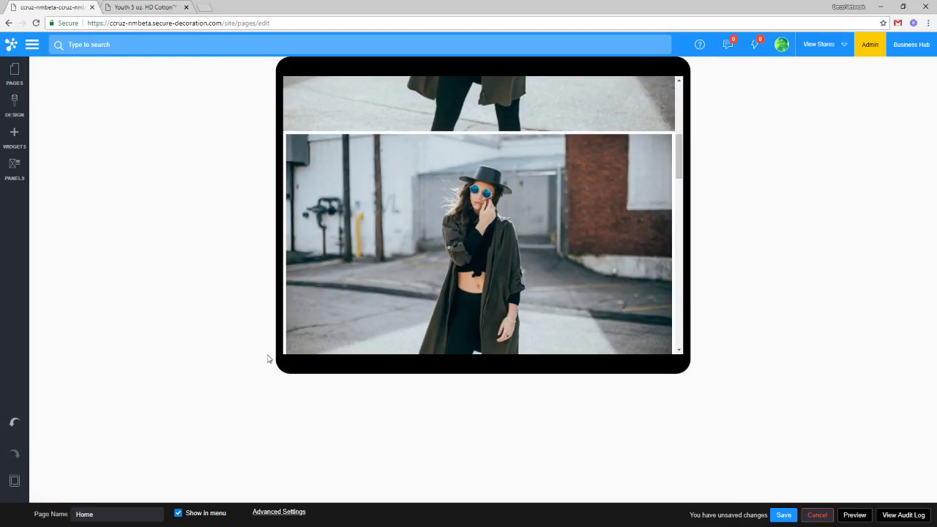
scroll(345, 287, "down", 3)
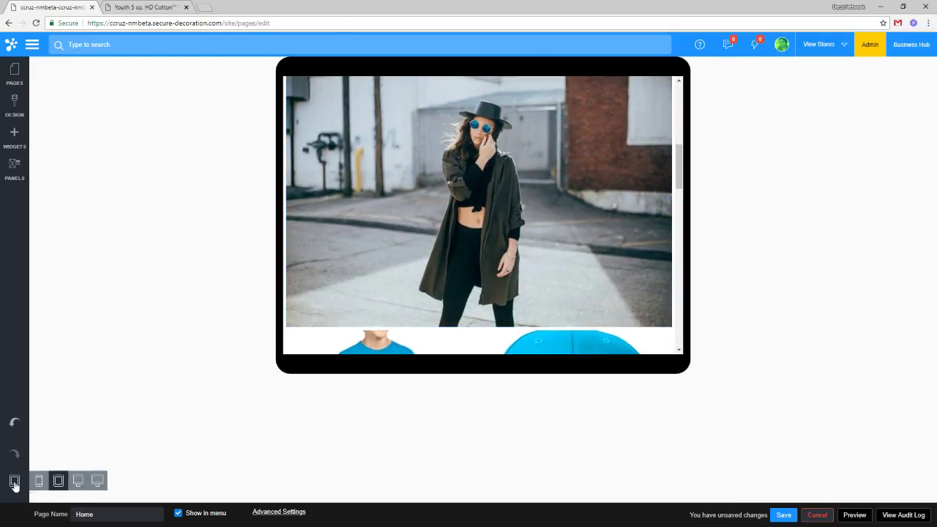
Preview the home page at phone size and scroll through it.
left_click(41, 481)
scroll(417, 246, "up", 3)
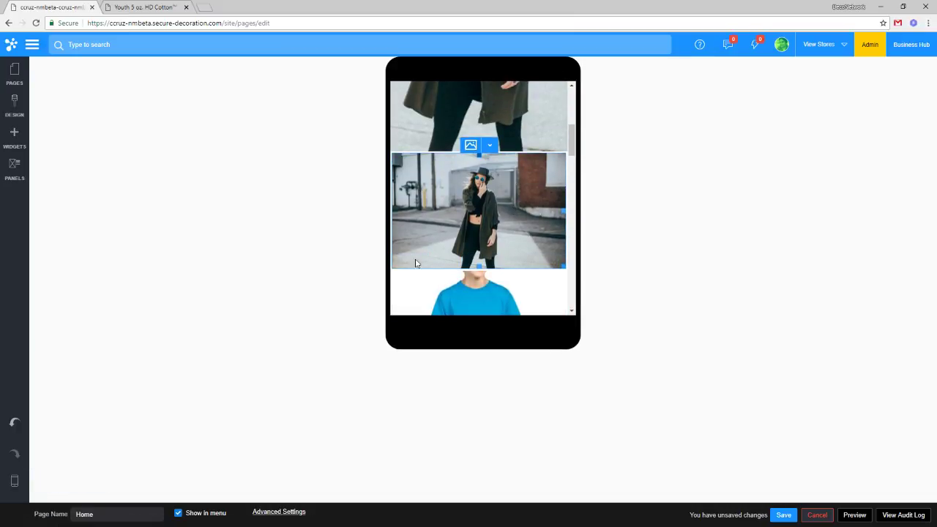
scroll(540, 240, "up", 1)
scroll(538, 240, "up", 3)
scroll(539, 240, "down", 5)
scroll(508, 196, "up", 3)
scroll(505, 239, "down", 3)
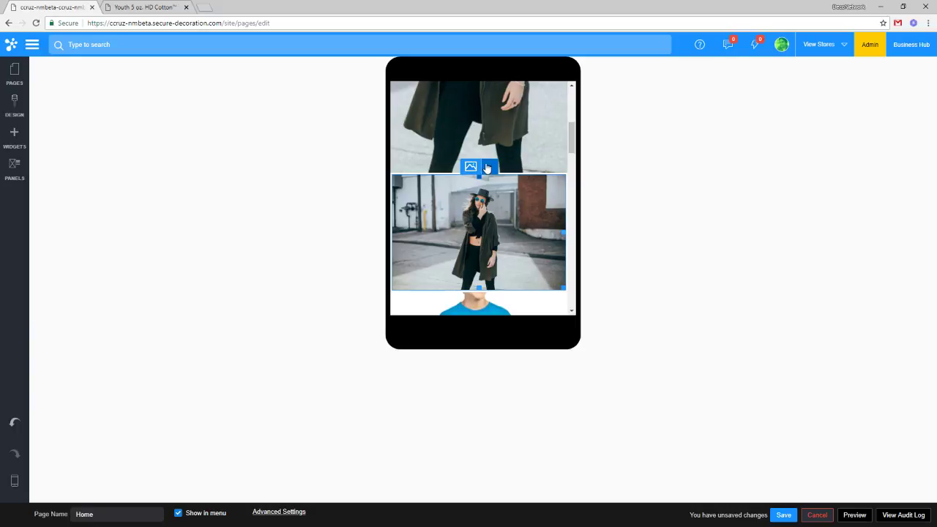
scroll(516, 183, "up", 3)
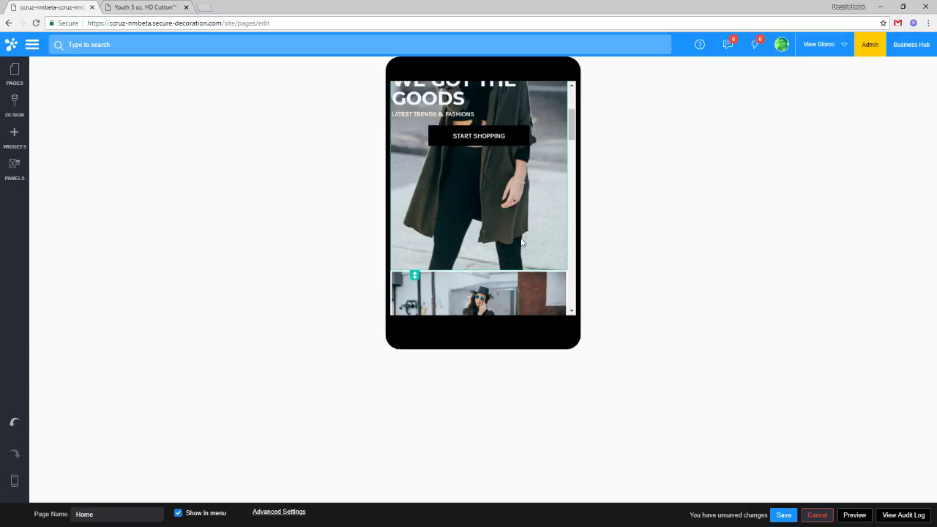
scroll(516, 207, "down", 3)
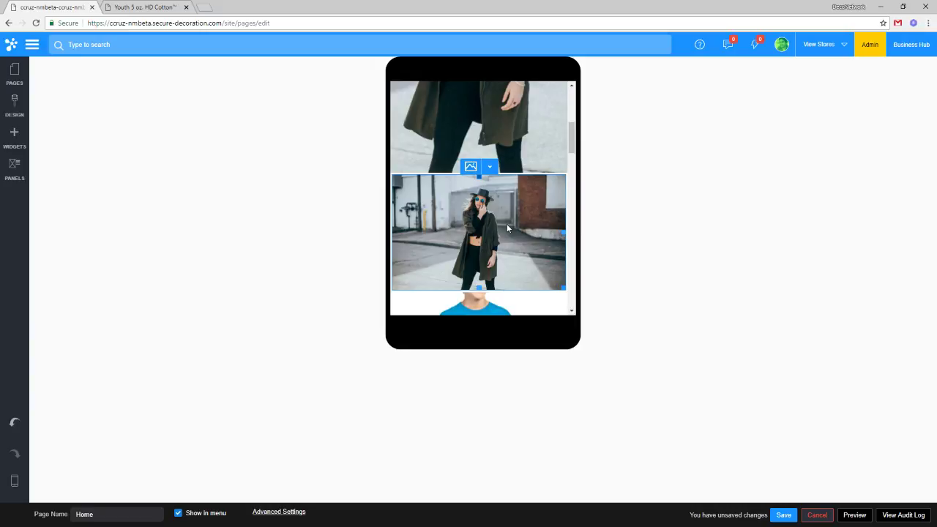
scroll(497, 221, "down", 1)
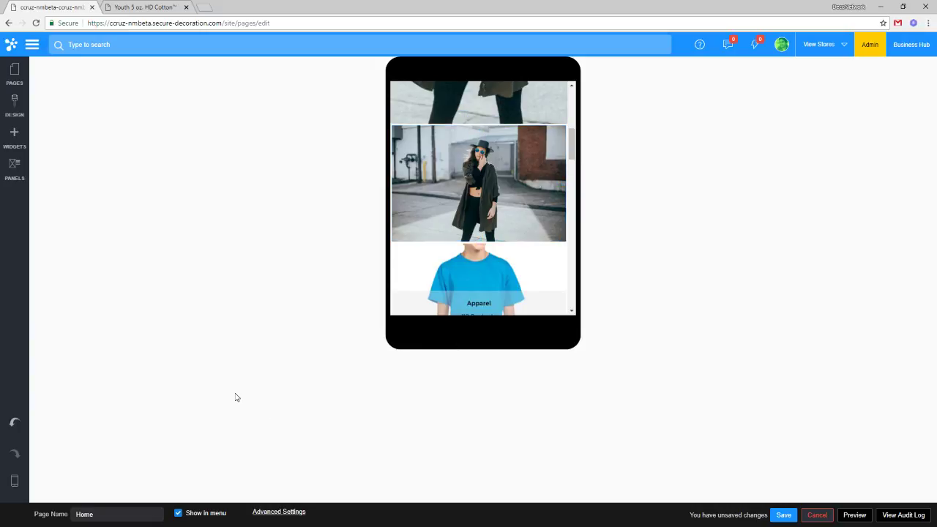
Return the editor to full desktop width.
mouse_move(22, 487)
left_click(97, 481)
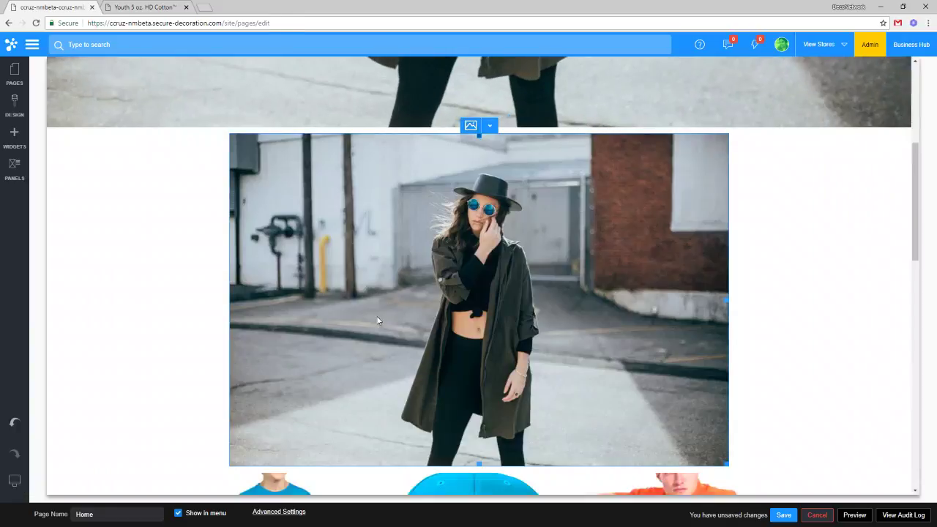
left_click(489, 126)
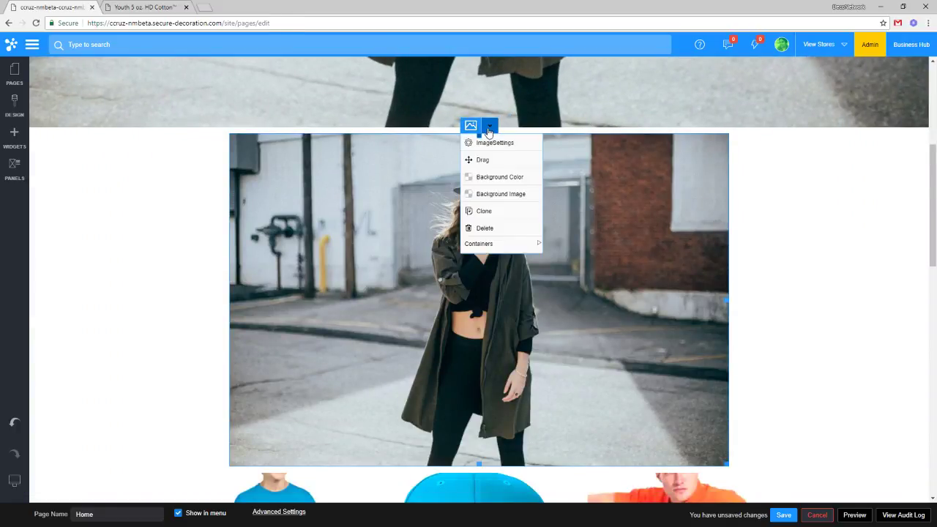
left_click(436, 166)
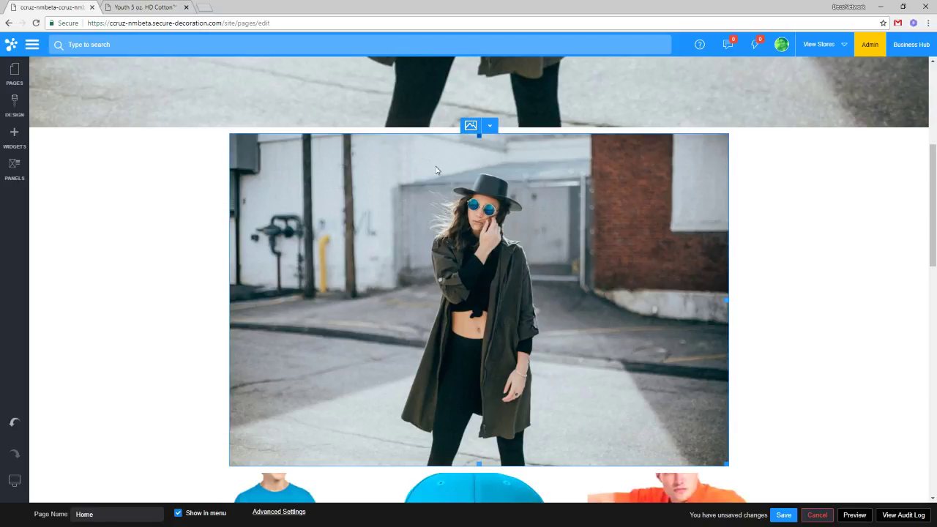
left_click(489, 126)
left_click(495, 145)
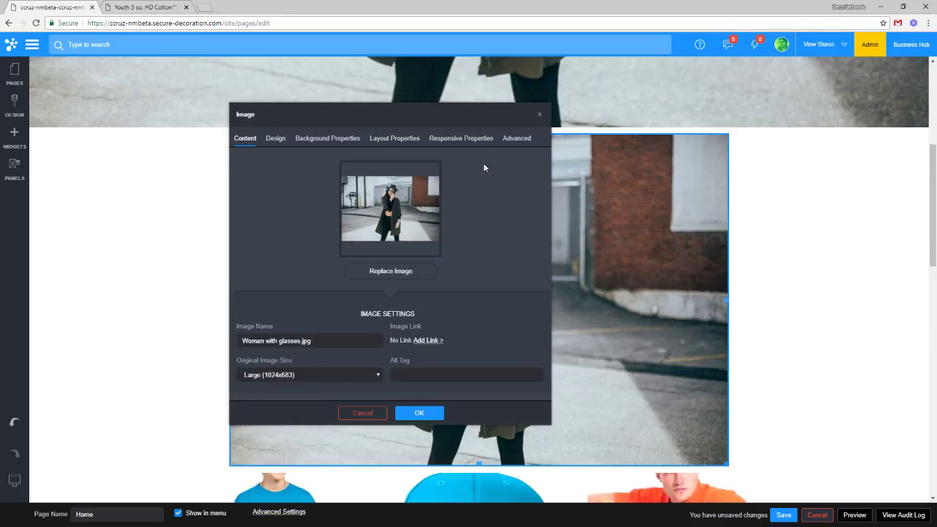
In the photo's layout settings, turn on Full Page Bleed, keep Full Width, and apply.
left_click_drag(429, 117, 539, 133)
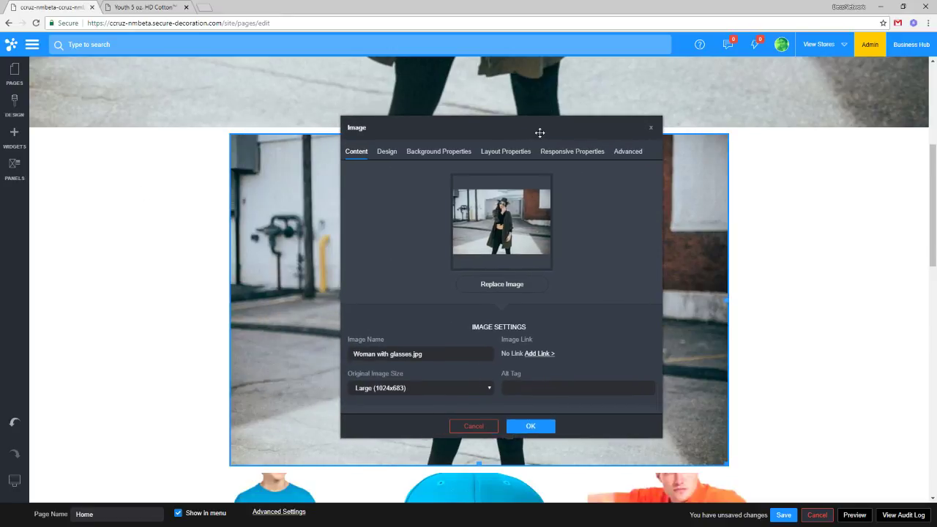
left_click(504, 152)
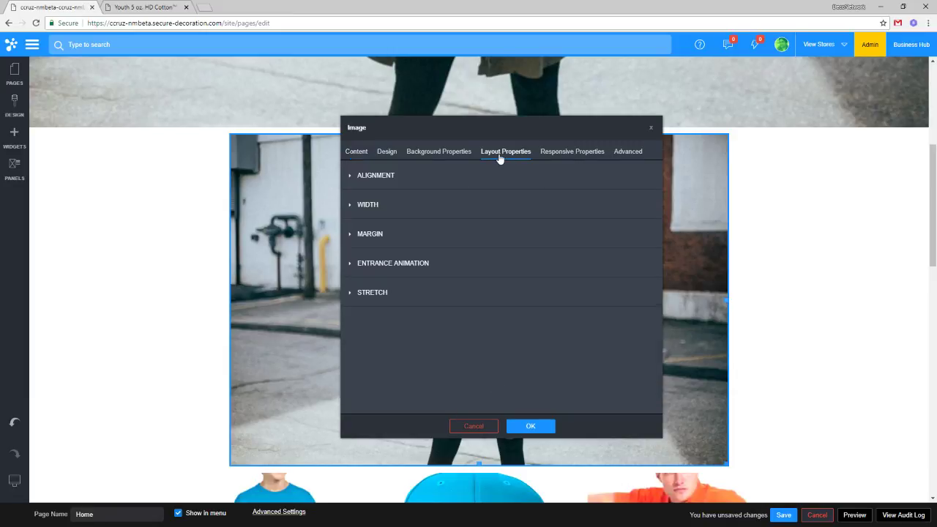
left_click(399, 291)
left_click(394, 320)
left_click(371, 207)
left_click(410, 239)
left_click(407, 248)
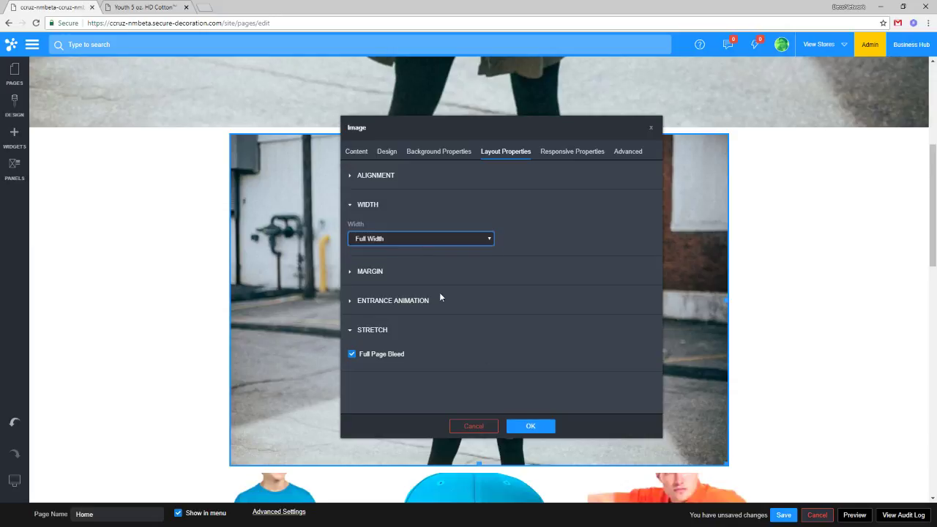
left_click(530, 426)
scroll(540, 425, "up", 1)
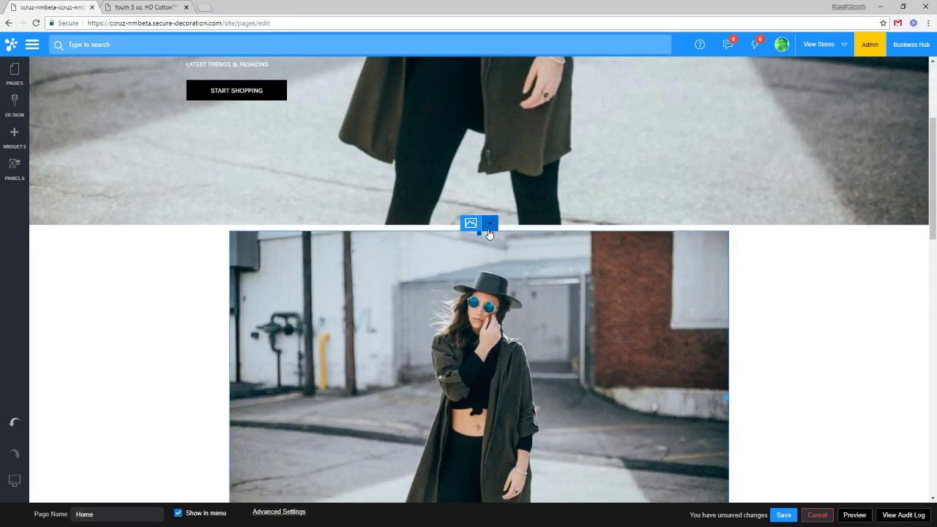
left_click(489, 233)
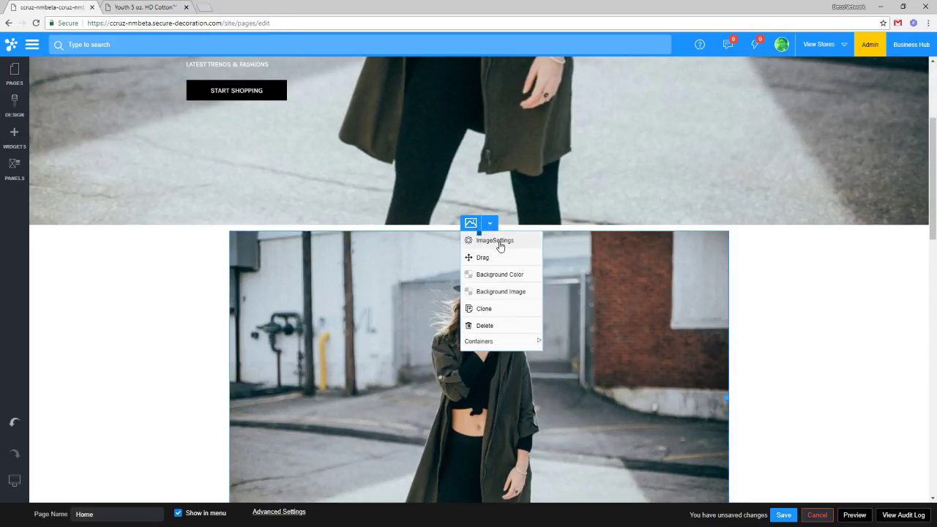
left_click(498, 243)
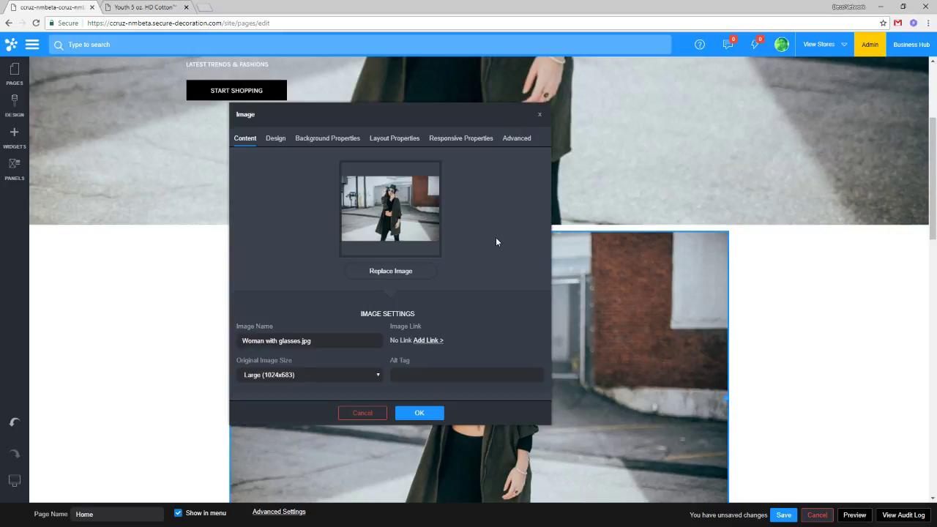
left_click(337, 376)
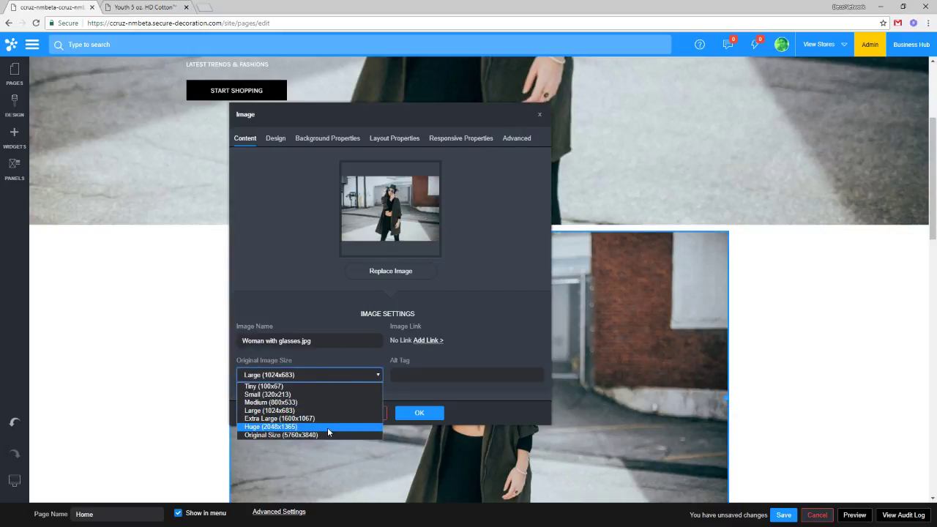
left_click(328, 428)
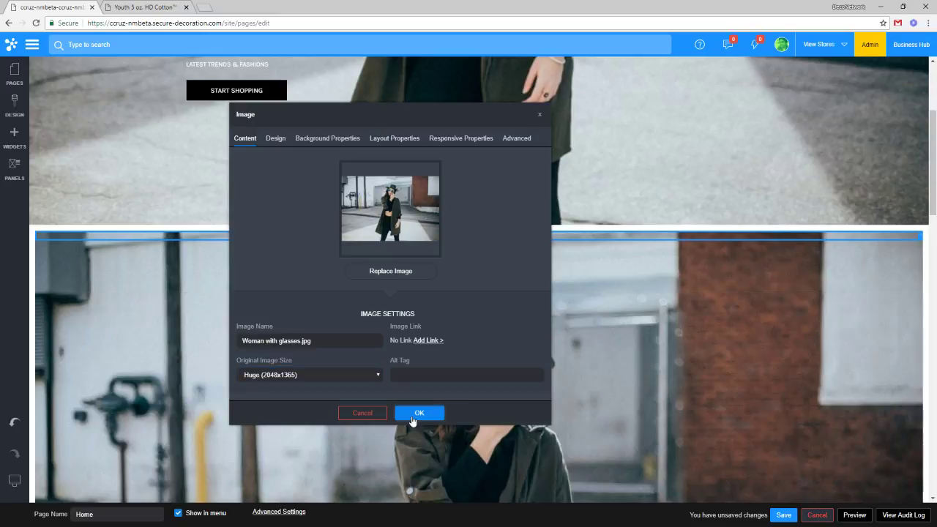
left_click(410, 417)
scroll(548, 355, "down", 3)
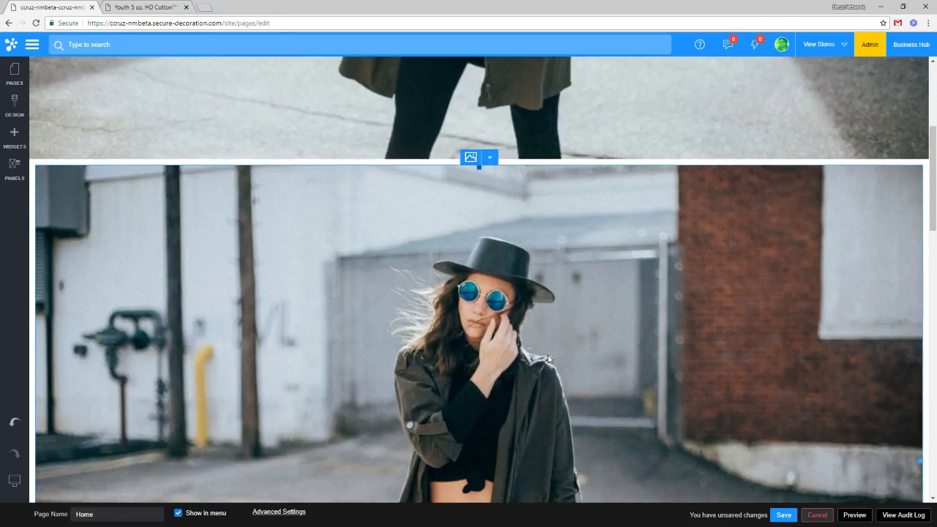
scroll(547, 355, "down", 2)
scroll(547, 354, "up", 6)
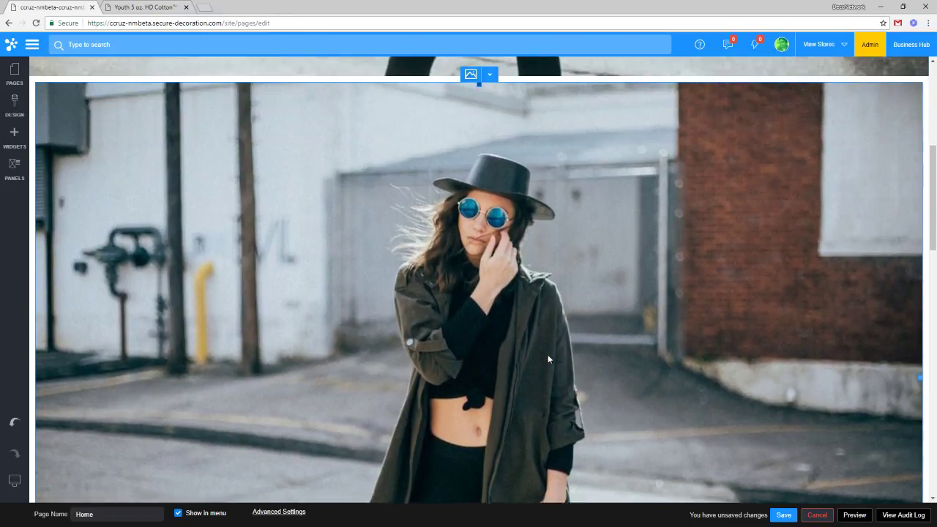
scroll(549, 355, "down", 2)
scroll(549, 355, "down", 2)
scroll(549, 349, "up", 3)
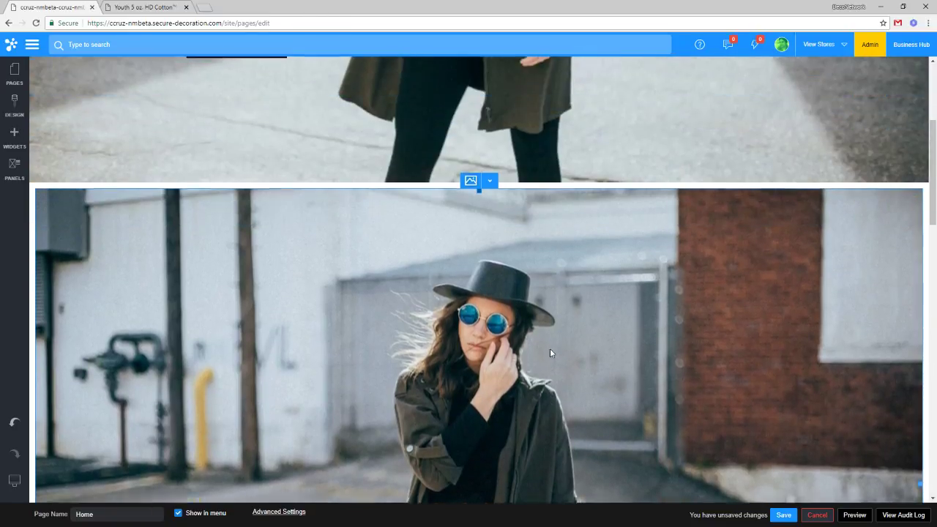
scroll(534, 351, "down", 5)
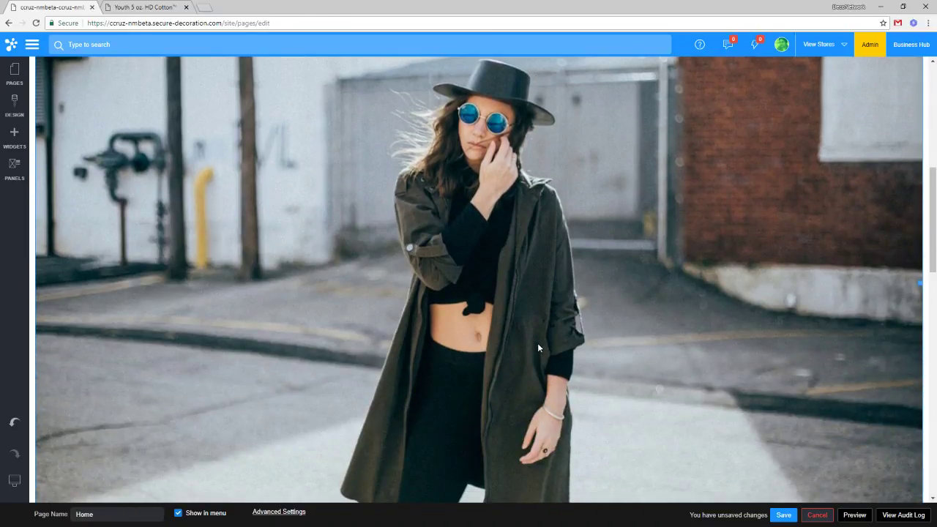
scroll(538, 347, "up", 7)
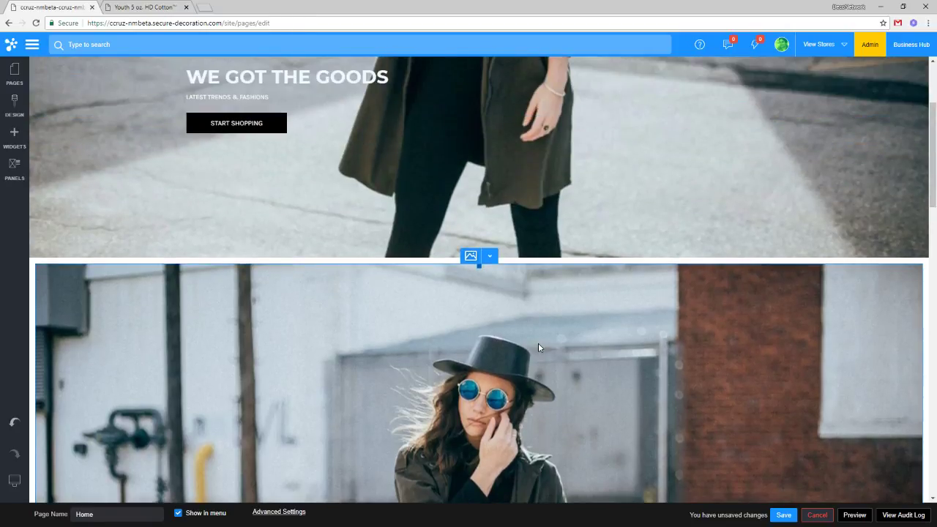
scroll(538, 348, "down", 7)
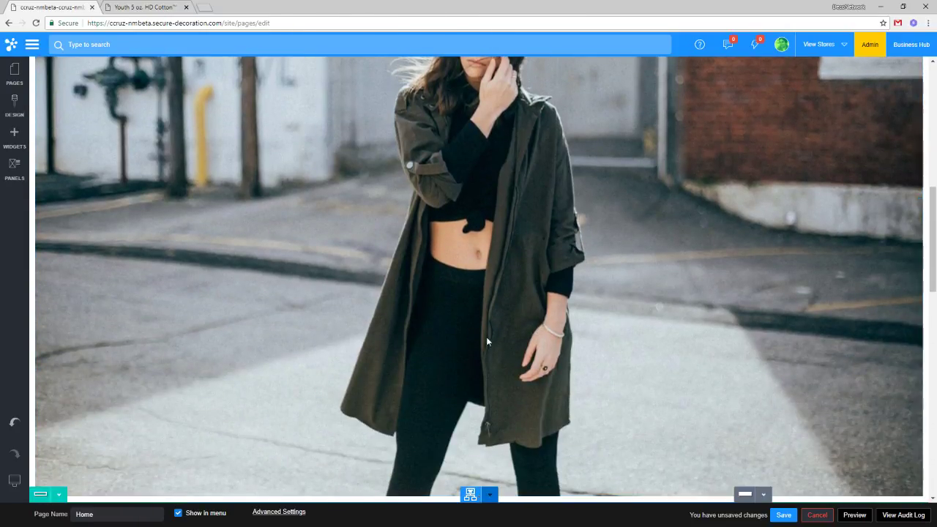
scroll(488, 338, "down", 7)
scroll(493, 315, "up", 2)
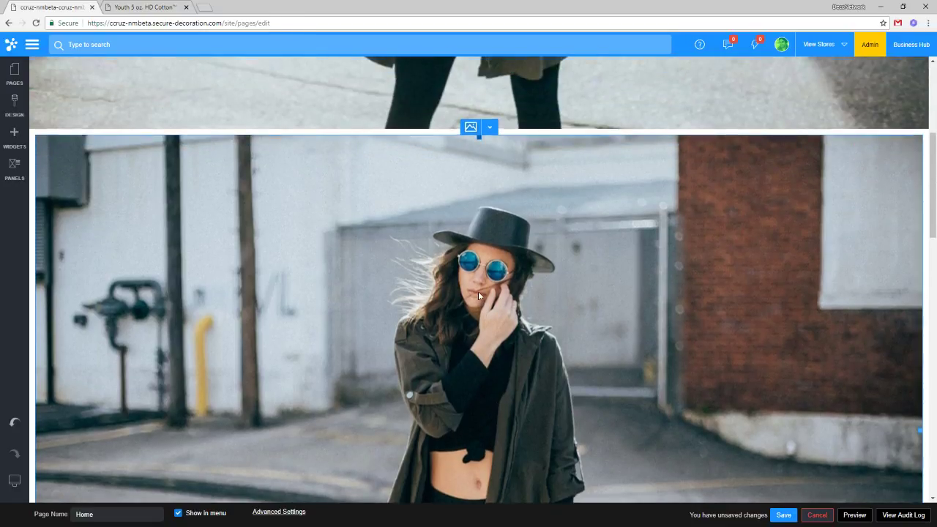
scroll(478, 291, "up", 1)
scroll(478, 291, "down", 3)
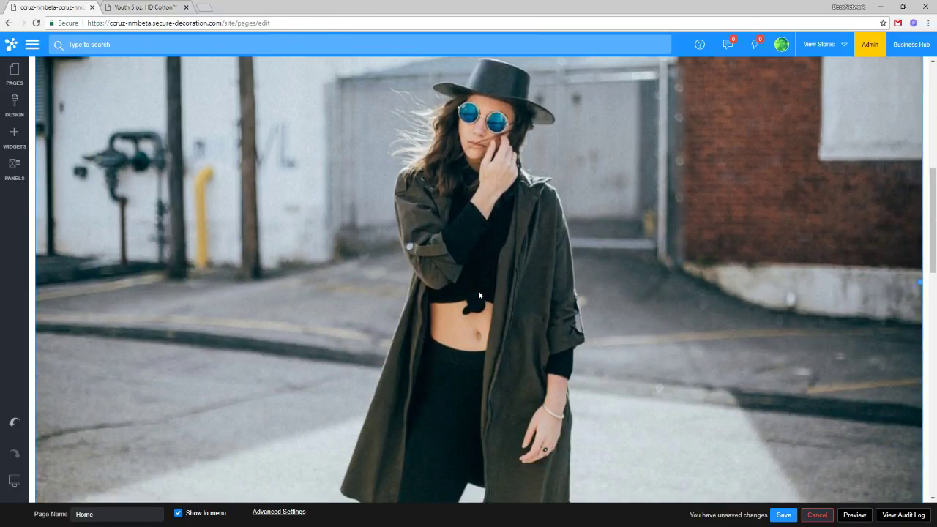
scroll(480, 294, "up", 2)
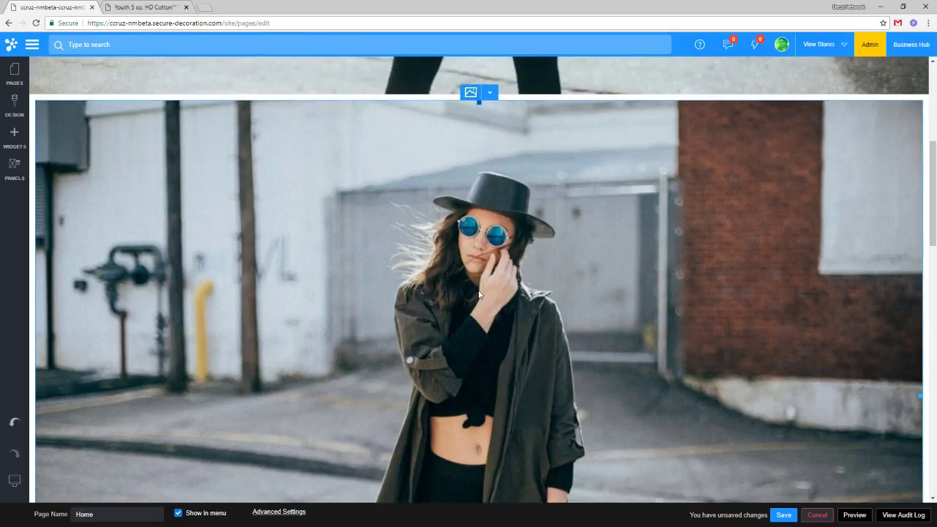
scroll(480, 294, "down", 3)
scroll(478, 294, "up", 3)
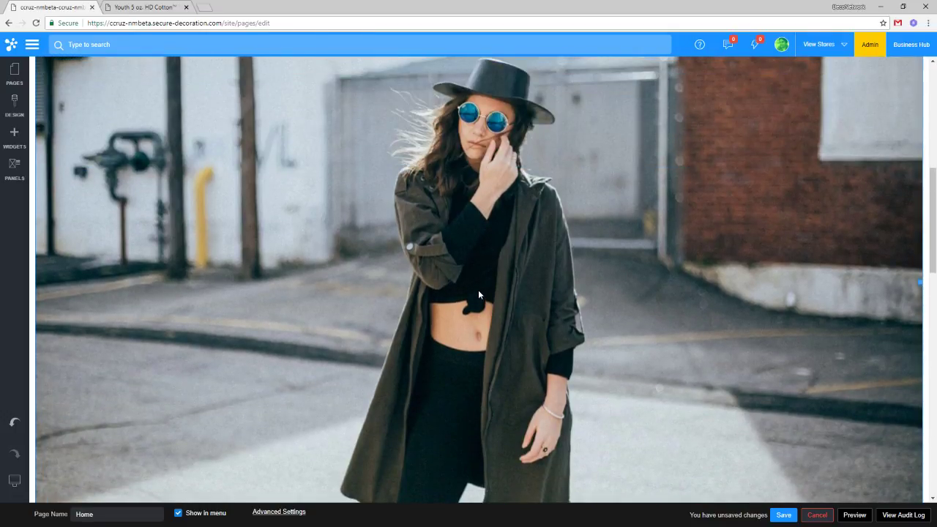
scroll(466, 243, "up", 1)
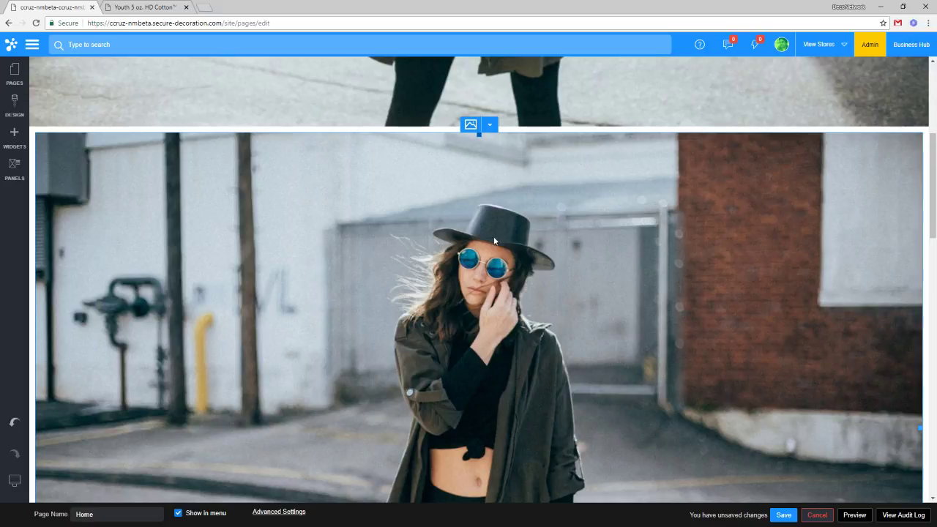
scroll(504, 287, "down", 2)
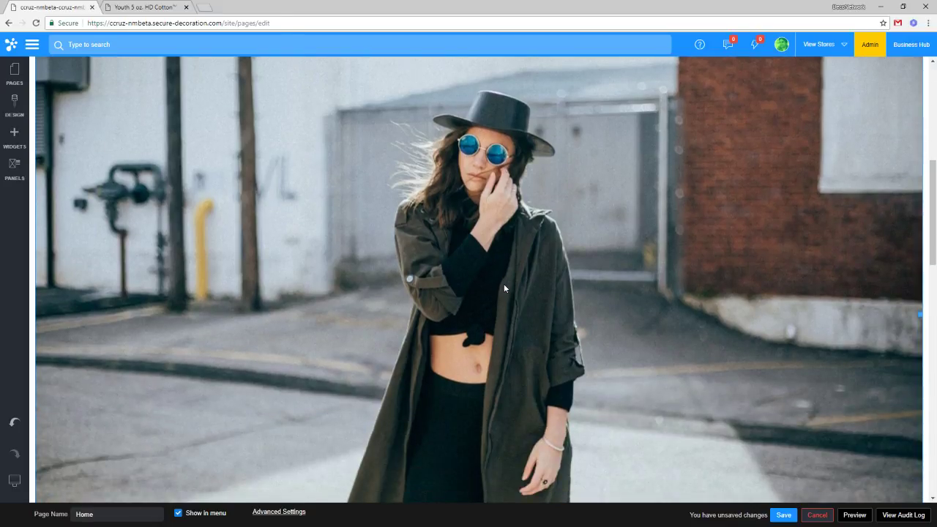
scroll(505, 281, "up", 6)
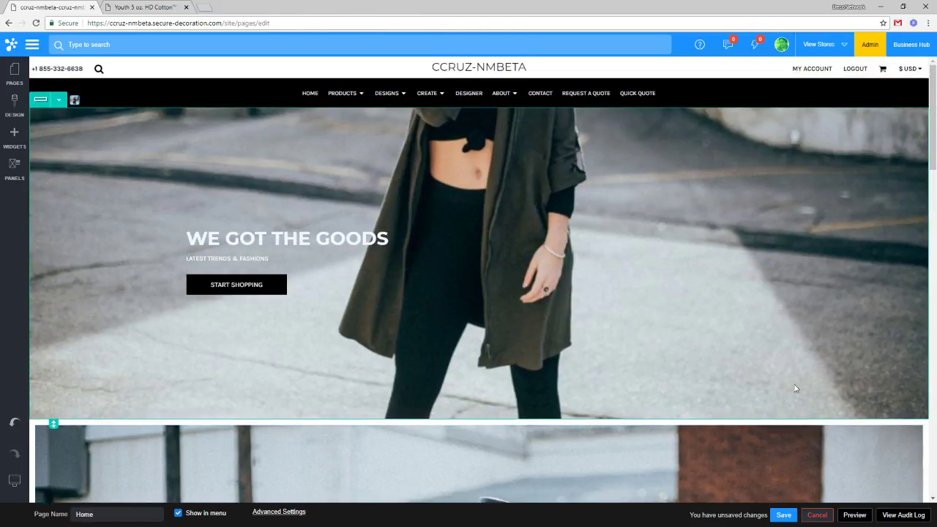
scroll(541, 344, "down", 4)
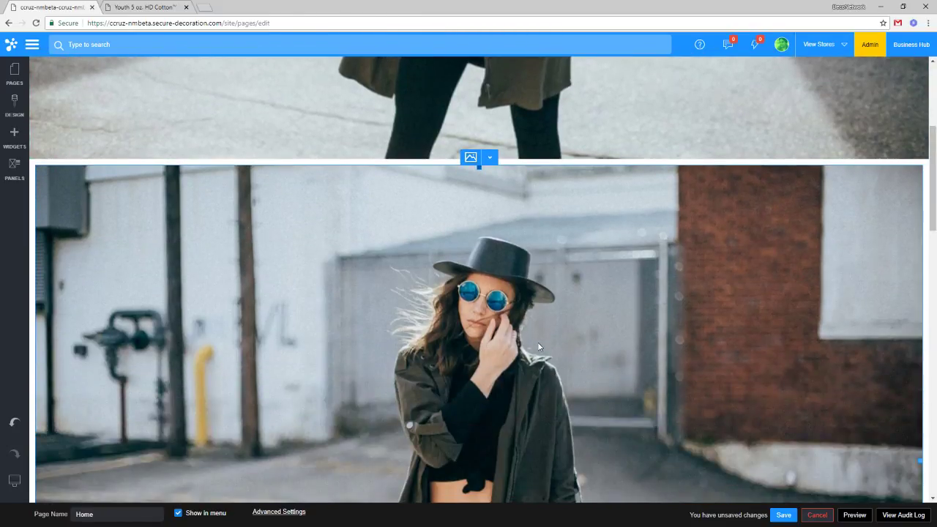
Browse the woman photo's design options and replacement images without changing the photo.
left_click(491, 170)
left_click(491, 177)
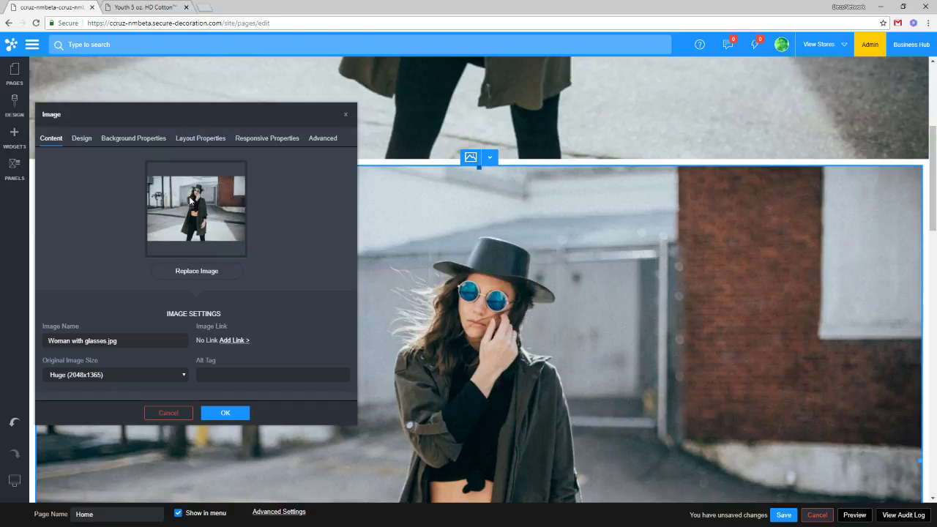
left_click(89, 142)
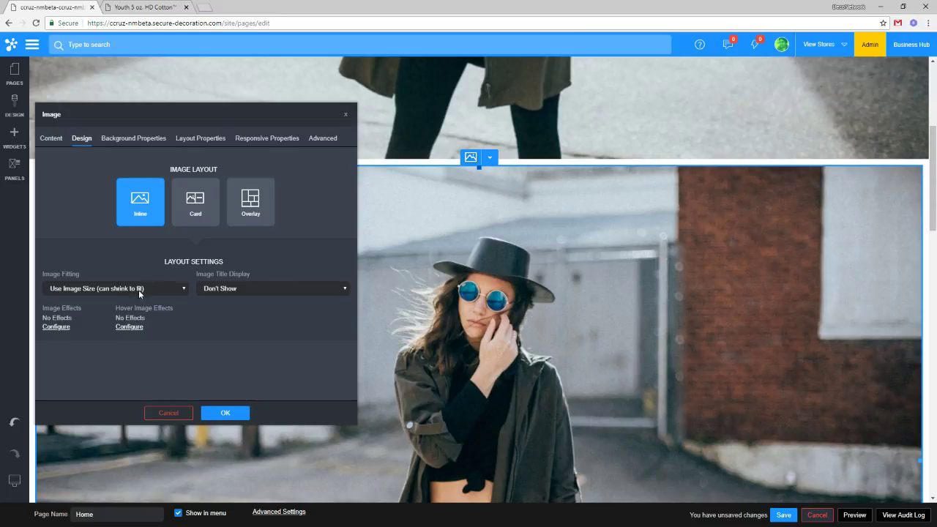
left_click(168, 294)
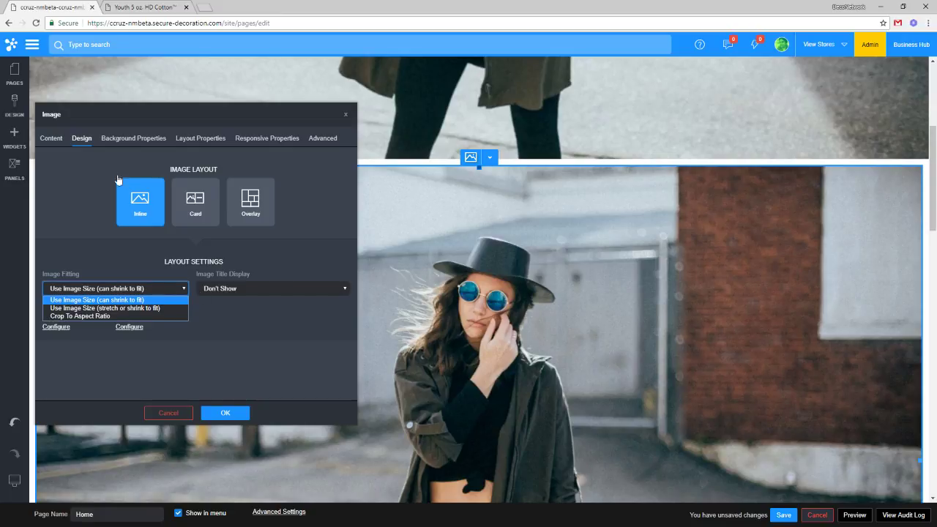
left_click(56, 143)
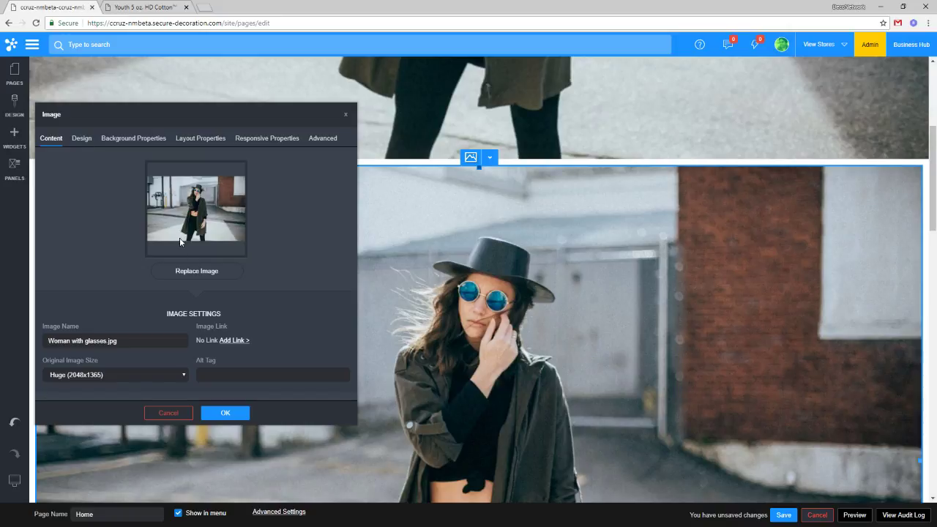
left_click(187, 277)
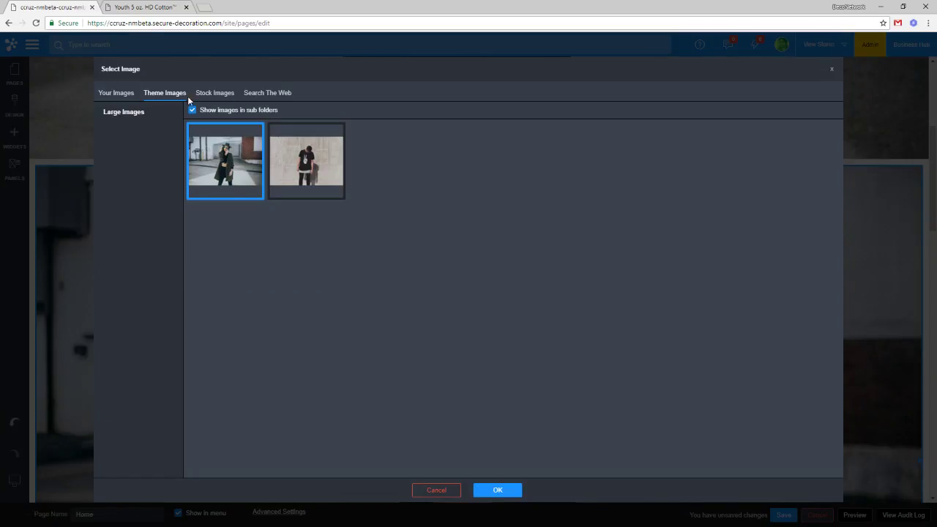
left_click(119, 96)
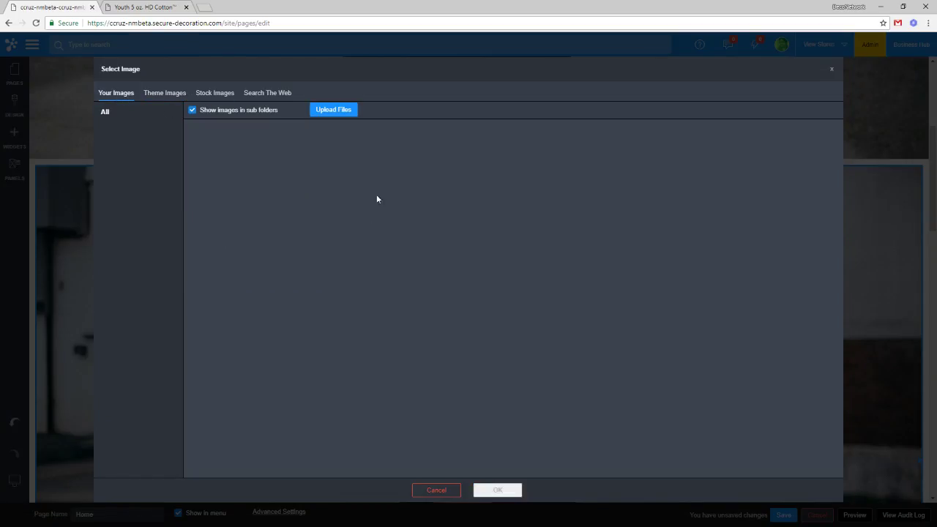
left_click(162, 94)
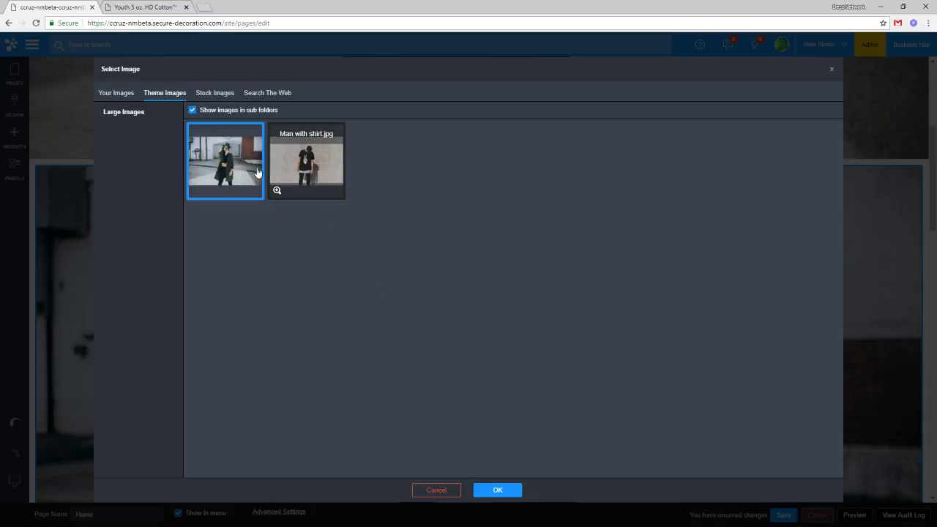
left_click(126, 98)
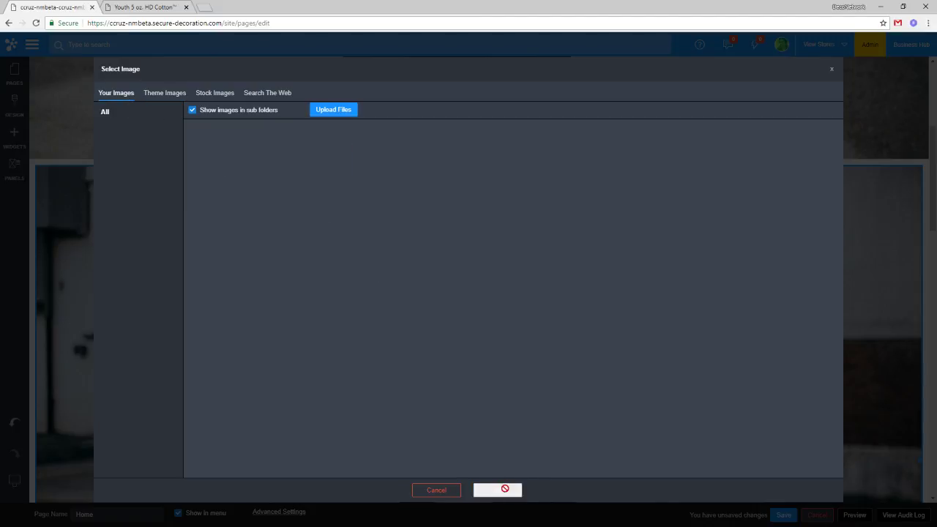
left_click(427, 490)
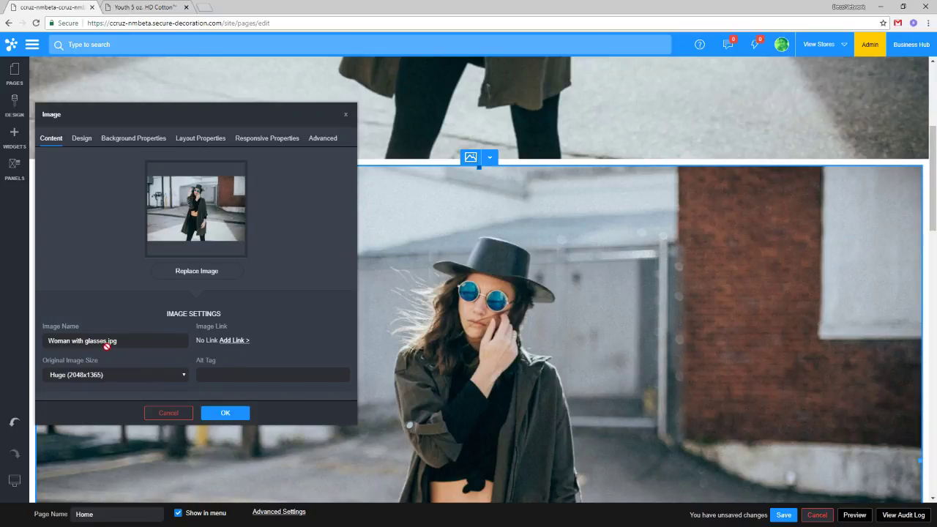
Set the photo's source size to Original Size (5760x3840) and apply.
left_click(82, 377)
left_click(79, 435)
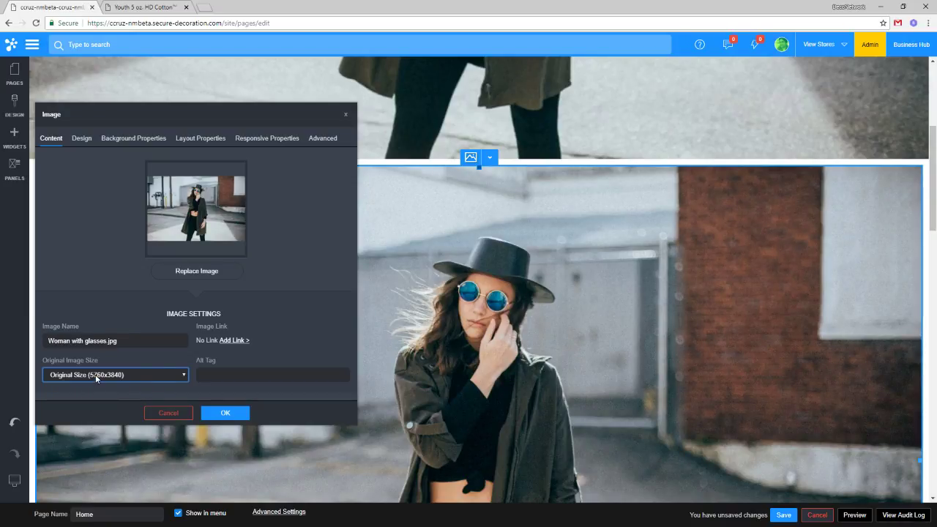
left_click(224, 412)
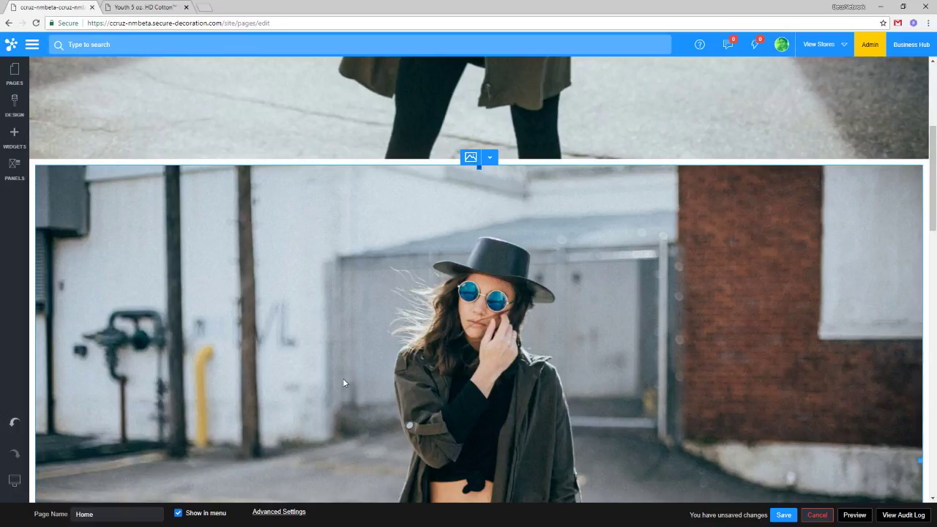
scroll(344, 383, "down", 2)
scroll(351, 312, "up", 2)
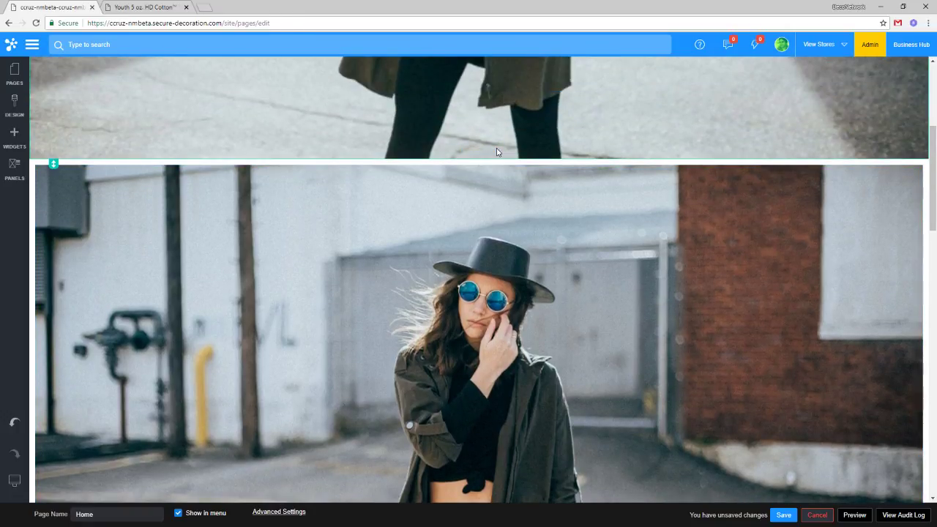
mouse_move(498, 204)
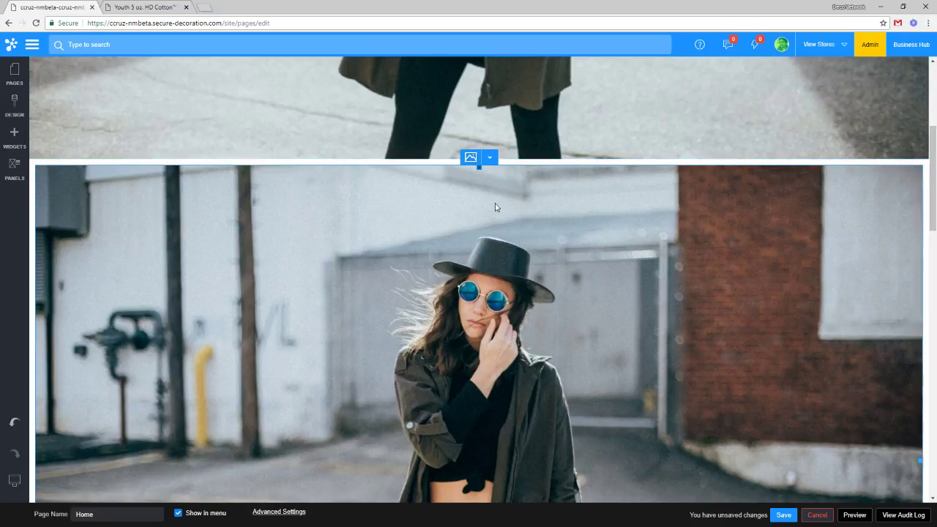
left_click(490, 157)
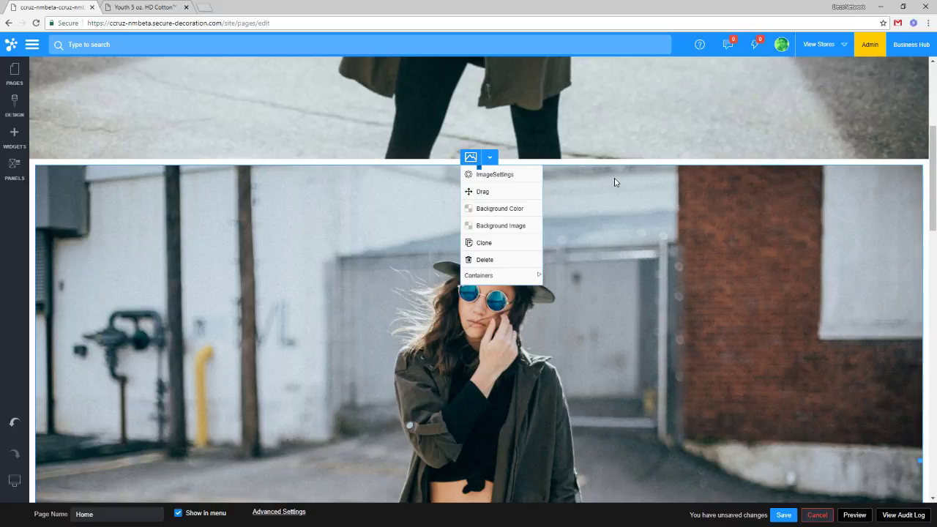
left_click(615, 182)
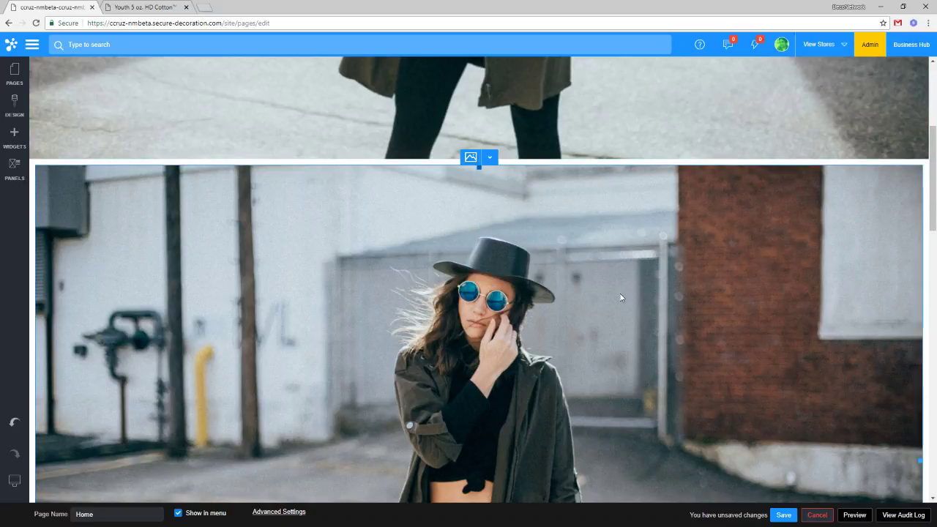
scroll(619, 294, "down", 2)
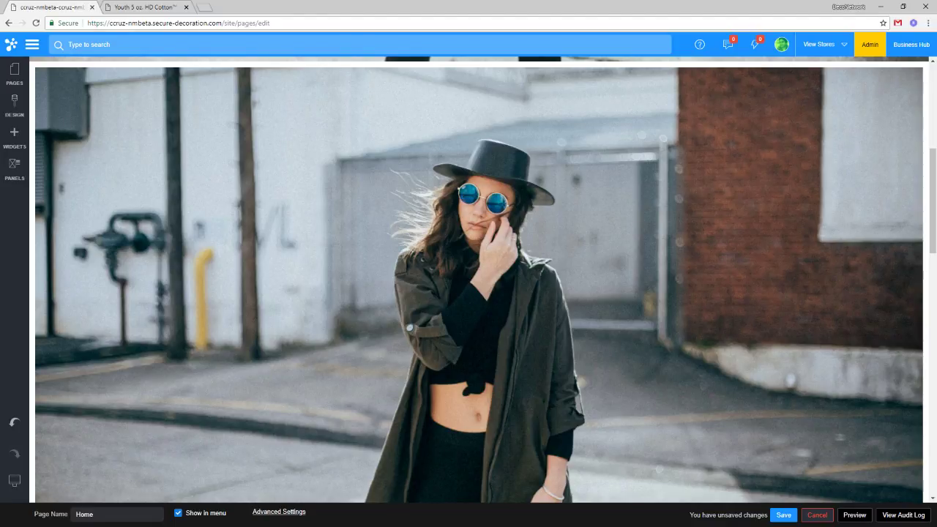
scroll(677, 292, "up", 2)
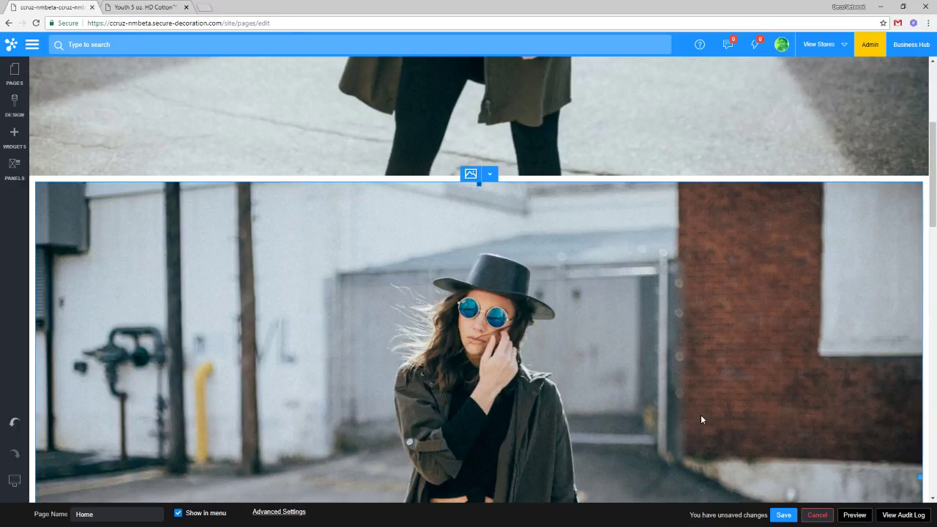
scroll(491, 274, "up", 2)
Discard the unsaved home page edits and go to the store Dashboard.
left_click(817, 515)
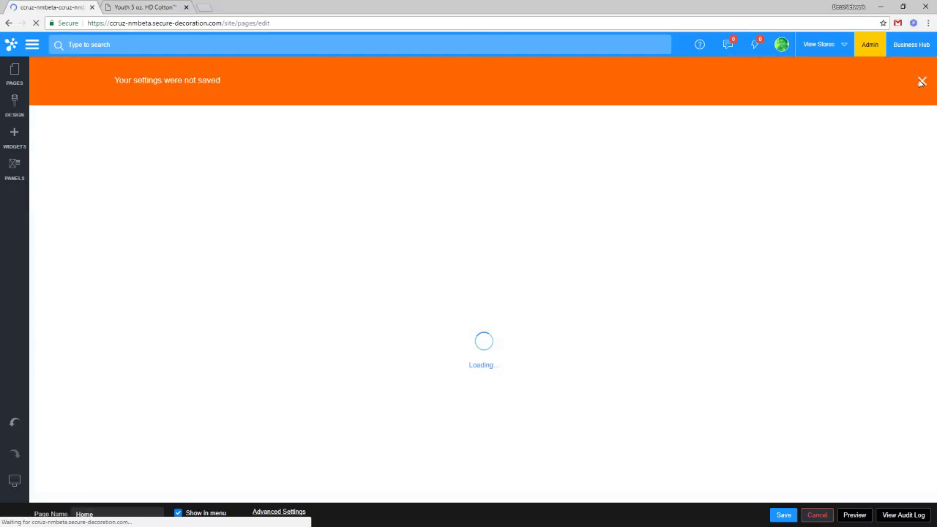
left_click(921, 81)
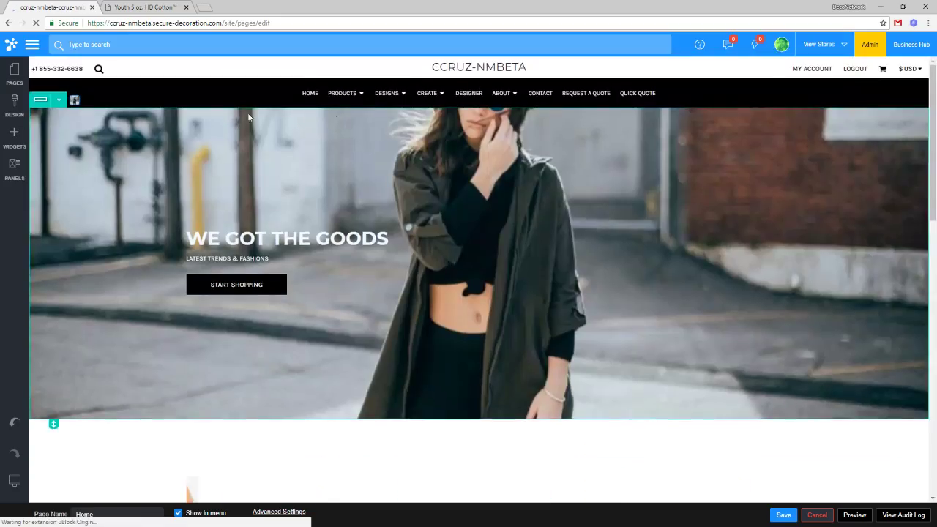
left_click(32, 44)
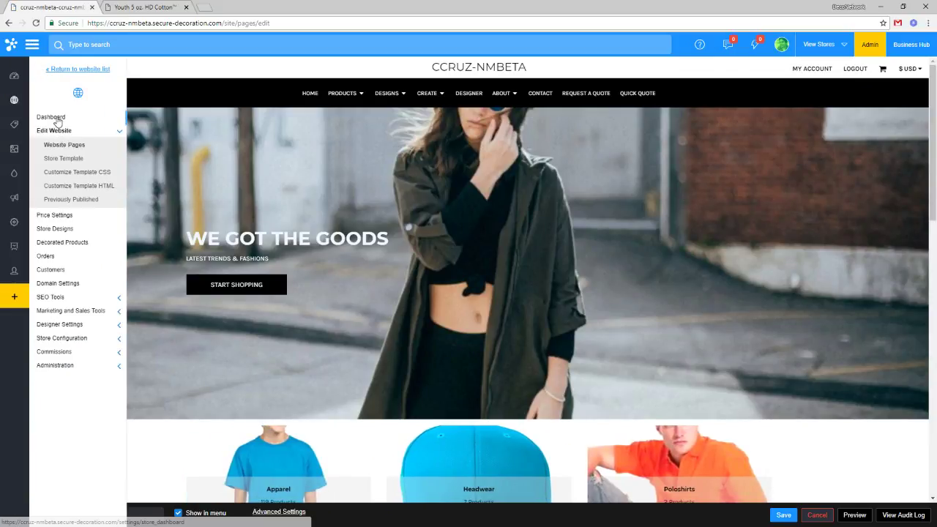
left_click(58, 119)
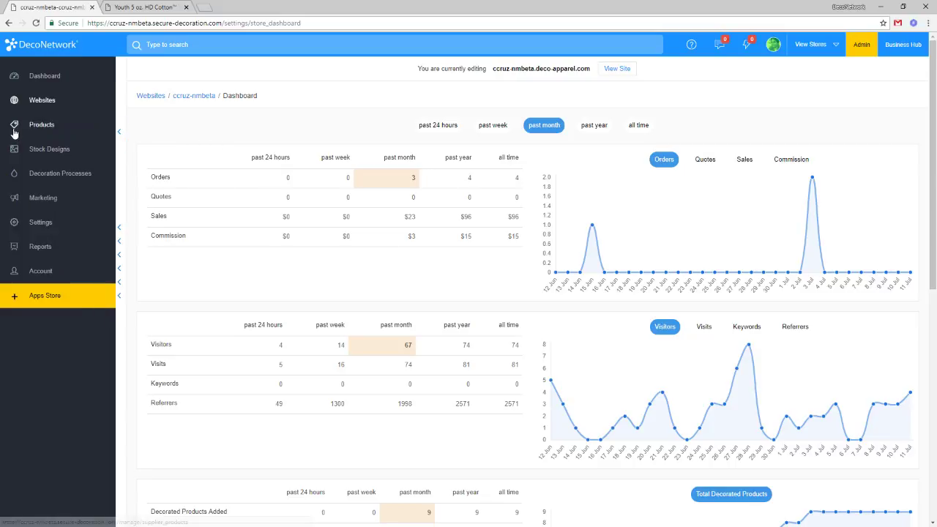
In Products, search for 5000, then clear the search to list all products.
left_click(25, 128)
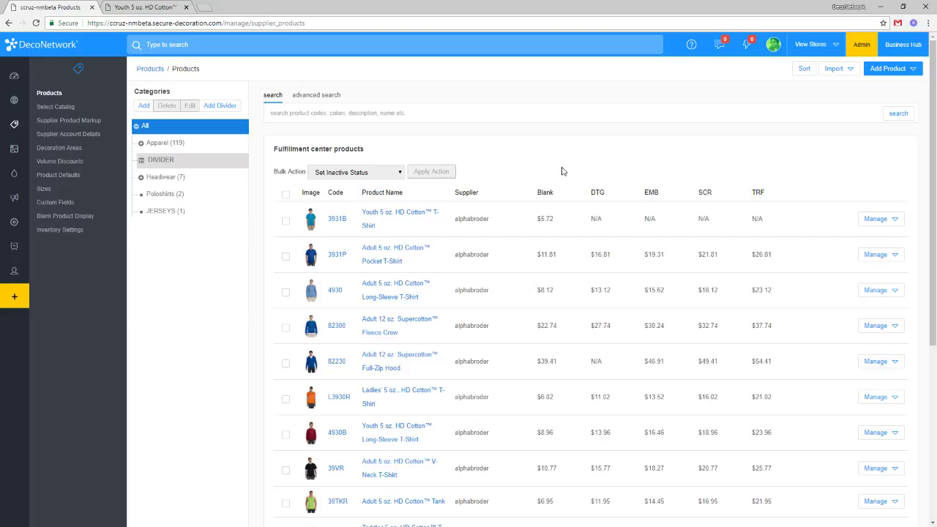
scroll(474, 232, "down", 5)
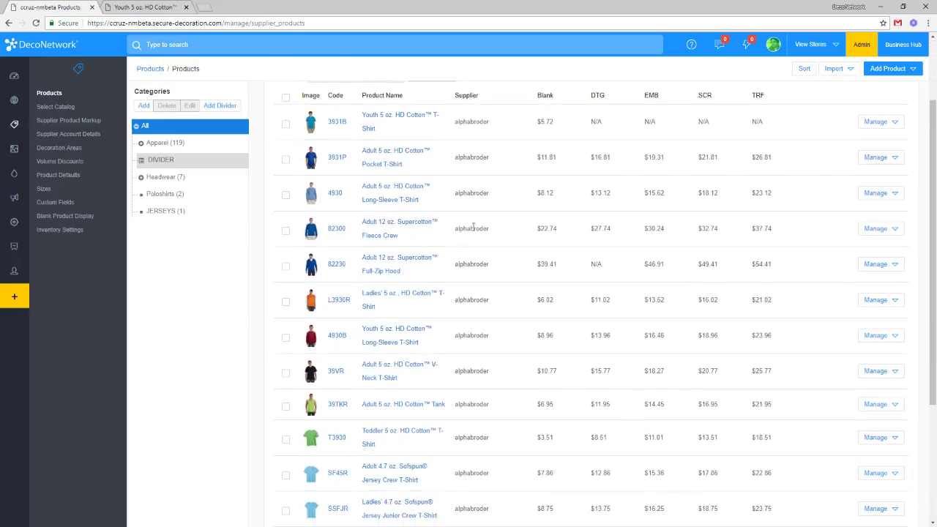
scroll(476, 232, "up", 5)
left_click(363, 113)
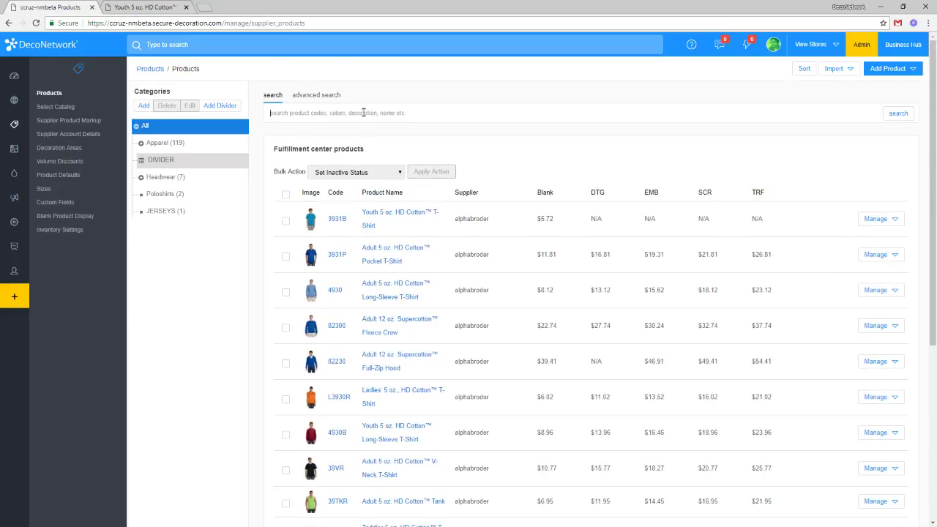
type("5000")
left_click(896, 113)
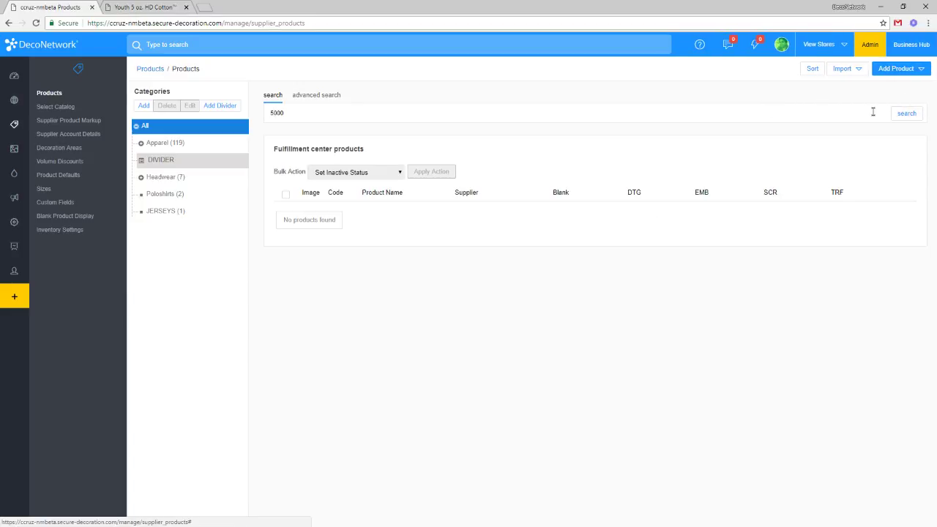
double_click(323, 107)
key("BackSpace")
key("Return")
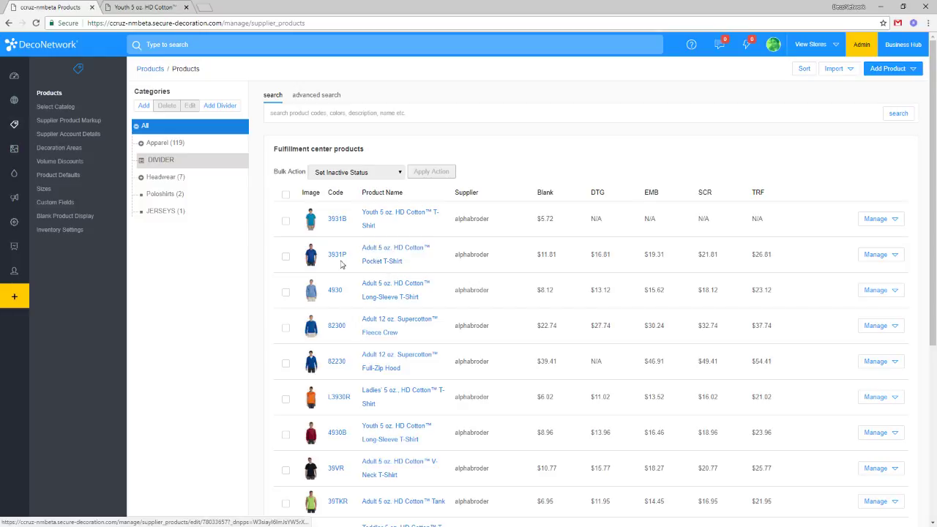
Copy the 39VR Adult 5 oz. HD Cotton V-Neck T-Shirt.
scroll(351, 265, "down", 1)
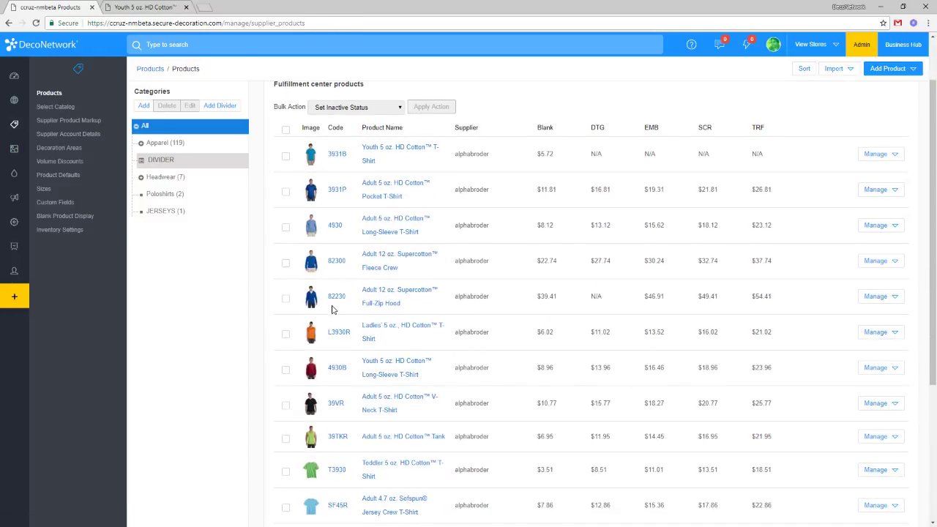
scroll(333, 307, "down", 1)
scroll(318, 377, "down", 1)
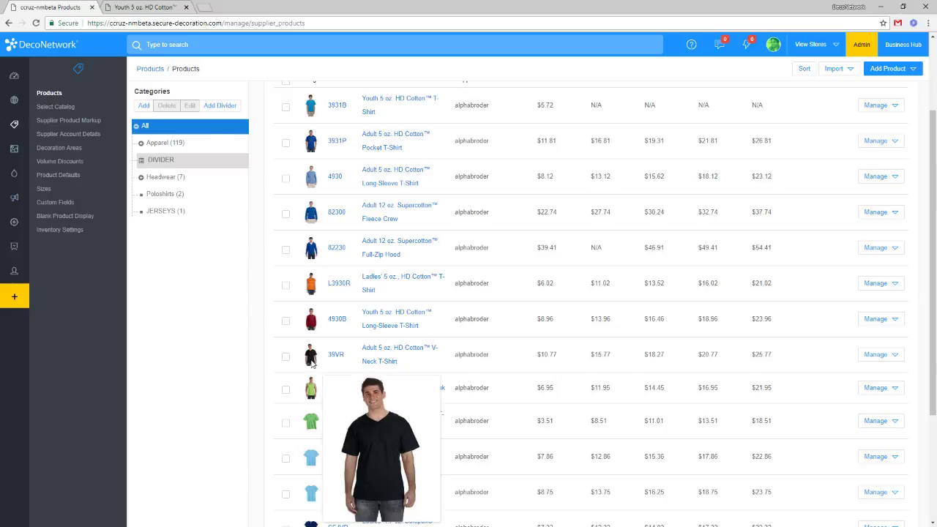
scroll(491, 368, "down", 1)
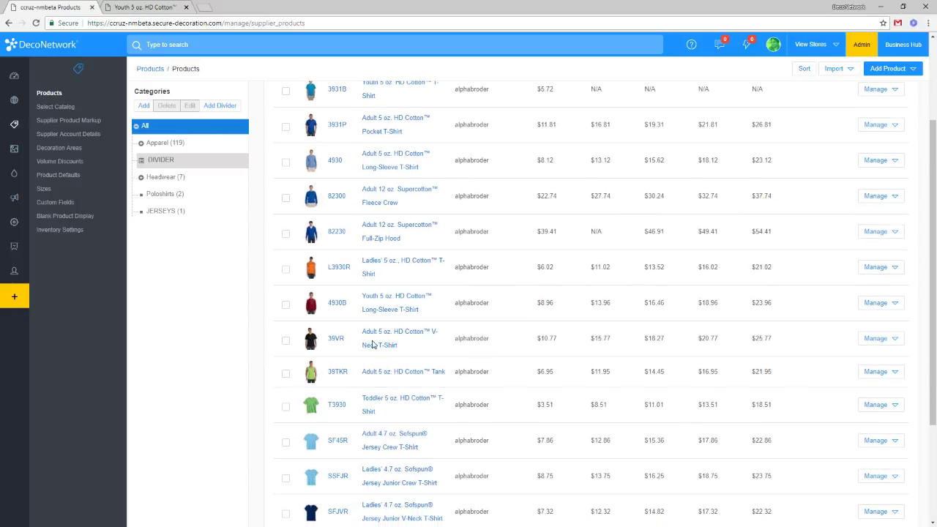
left_click(883, 341)
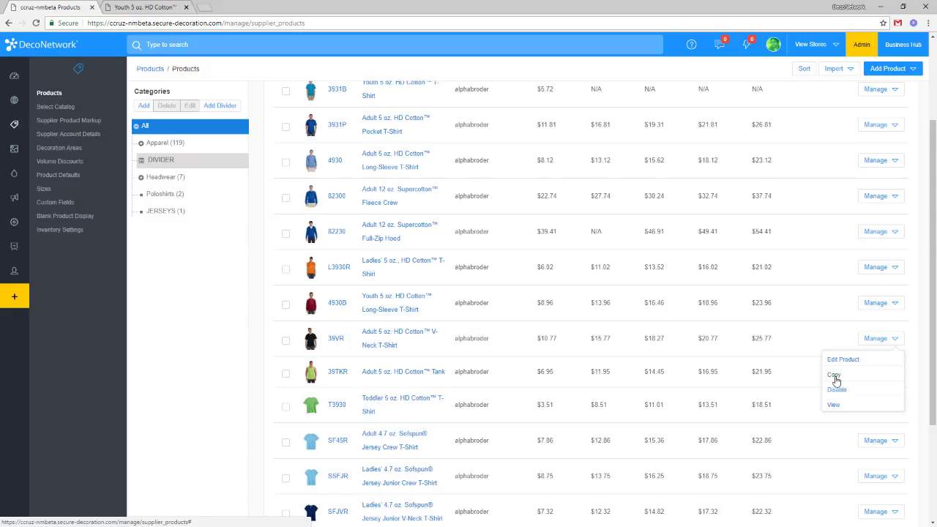
left_click(439, 338)
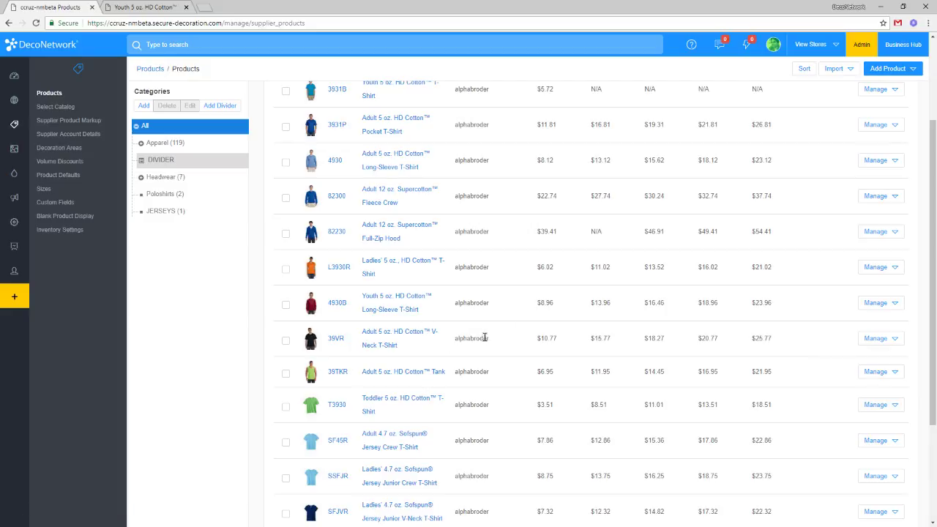
double_click(472, 338)
left_click(619, 350)
left_click(876, 338)
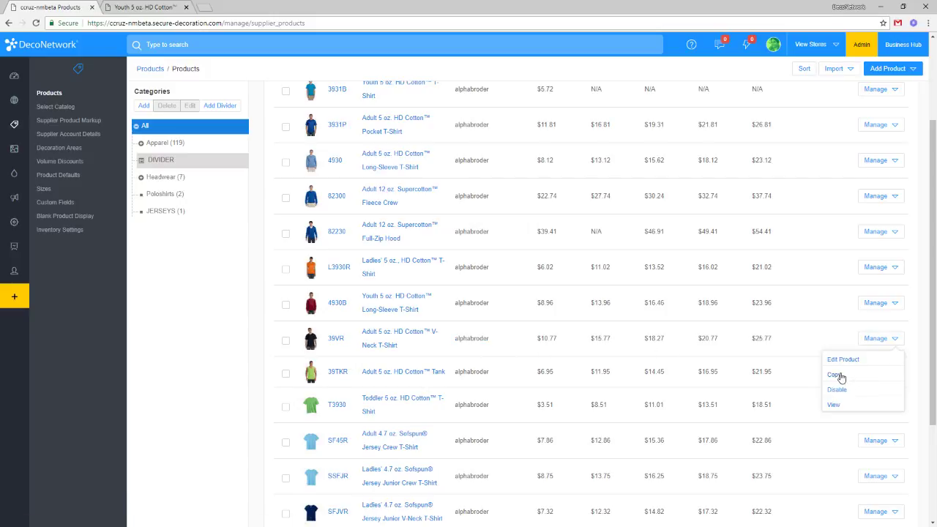
left_click(841, 377)
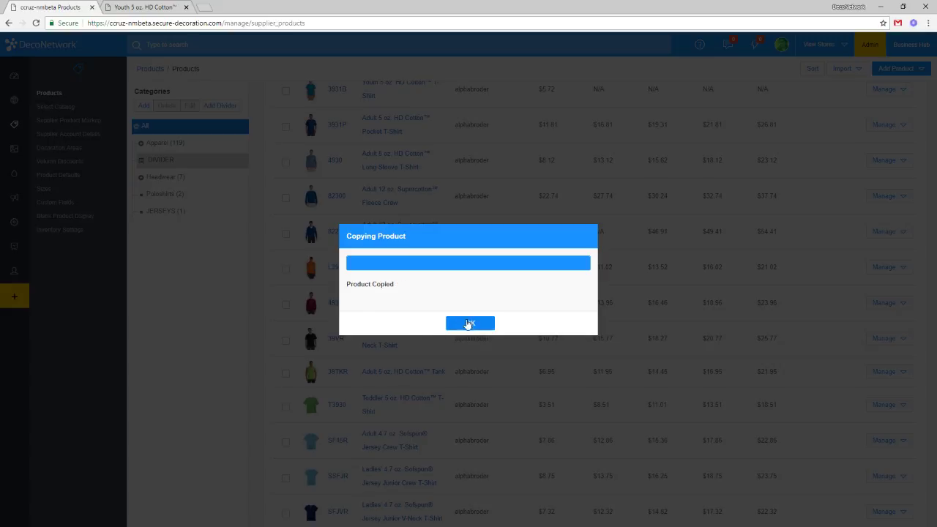
Rename the copied product to 'One-color Print Special' and show its Colors page.
left_click(451, 323)
scroll(460, 439, "down", 1)
scroll(460, 440, "down", 2)
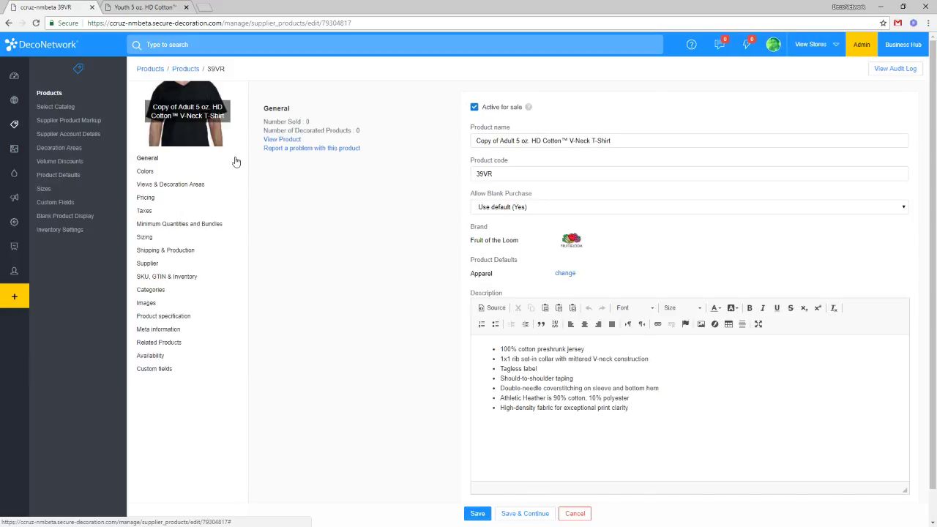
triple_click(555, 144)
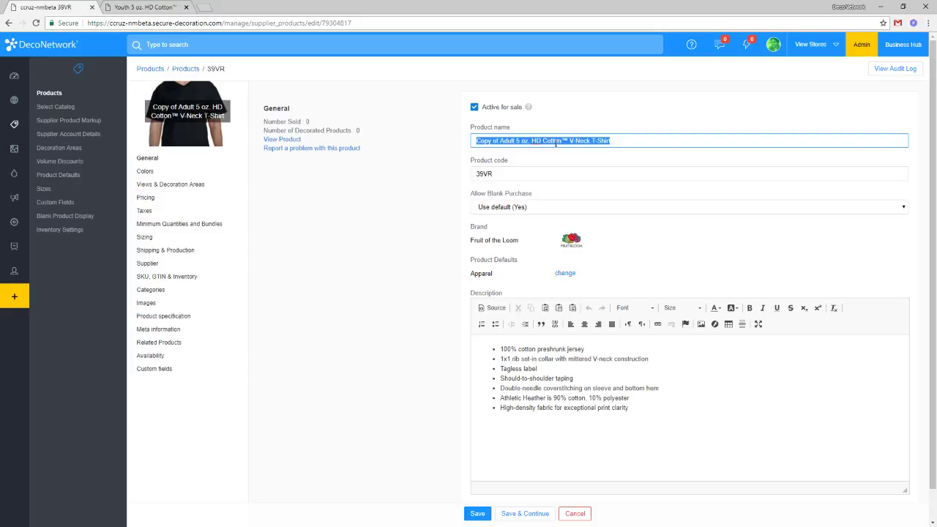
type("One-color P")
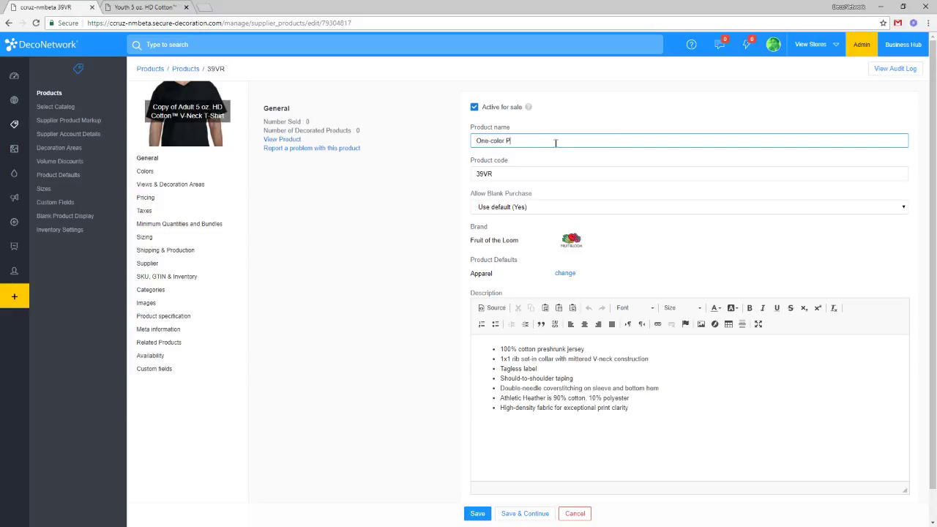
type("rint Special")
key("Tab")
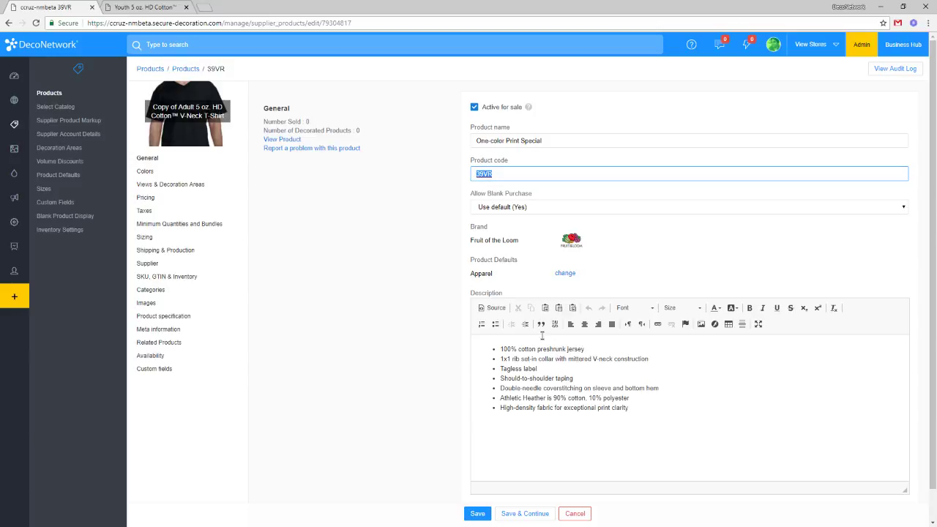
left_click(152, 174)
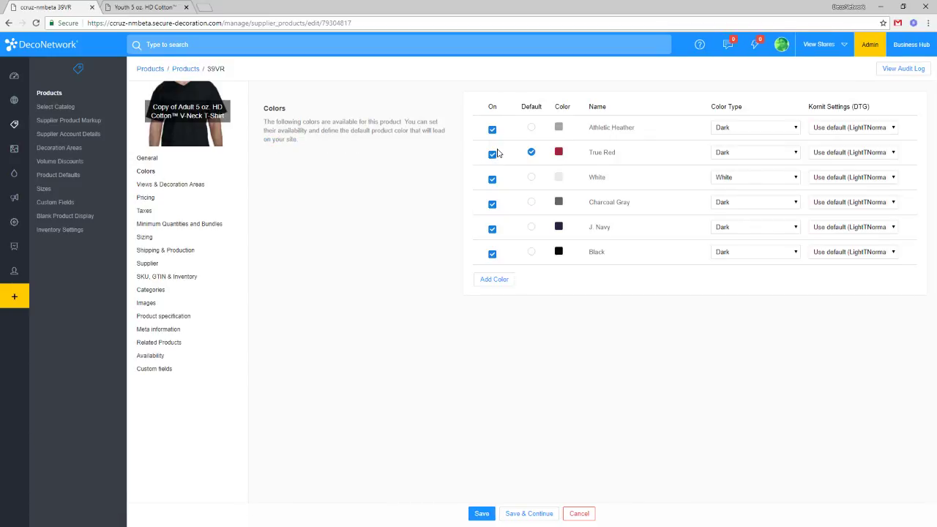
Turn off True Red, Athletic Heather, Charcoal Gray, J. Navy and Black, leaving only White.
left_click(492, 153)
left_click(493, 130)
left_click(493, 204)
left_click(492, 230)
left_click(492, 254)
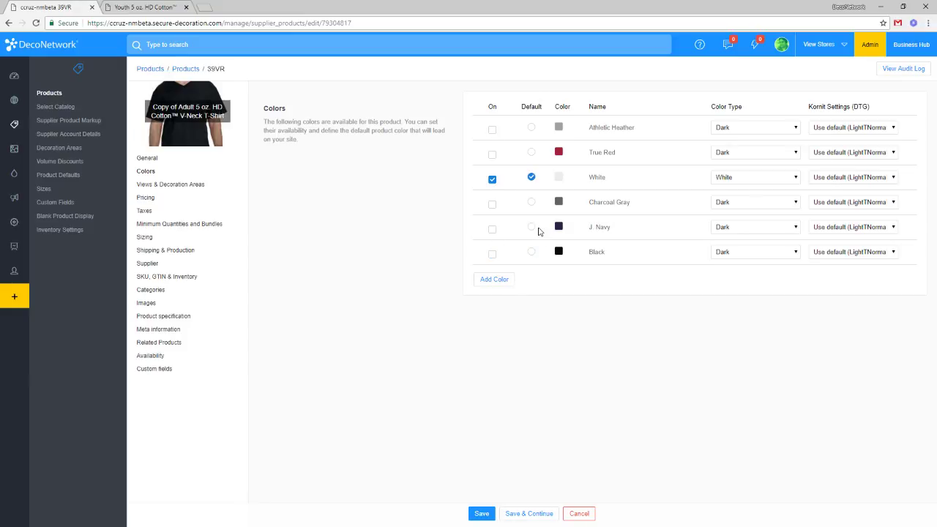
Drop TRF and EMB from the decoration processes, keeping DTG and SCR, and save.
left_click(172, 191)
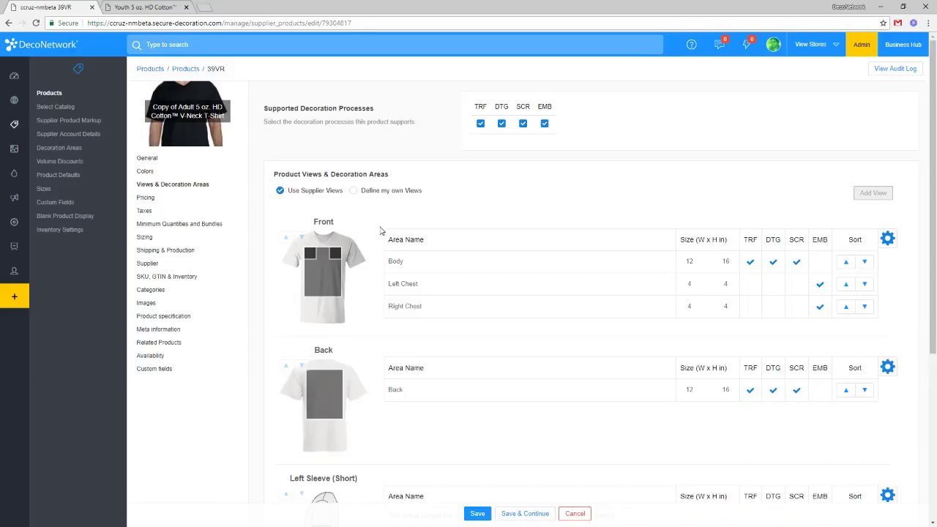
left_click(479, 124)
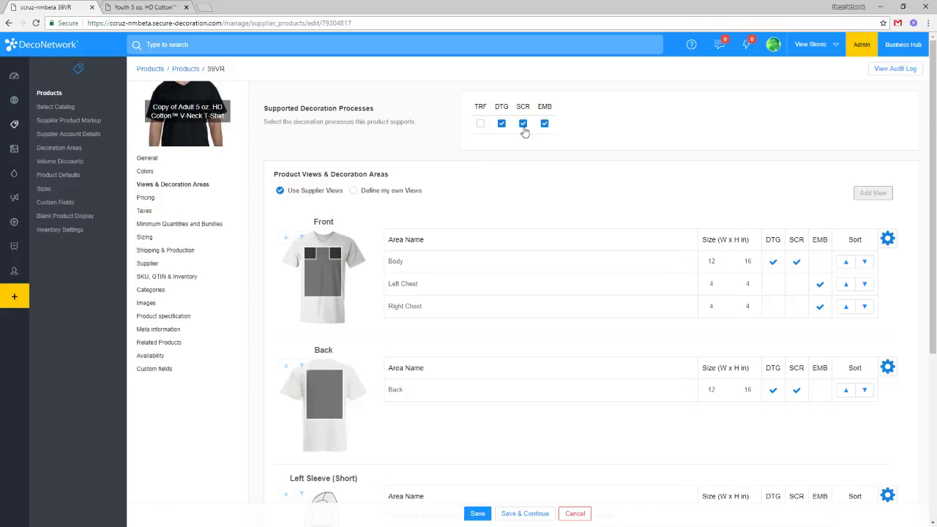
left_click(544, 124)
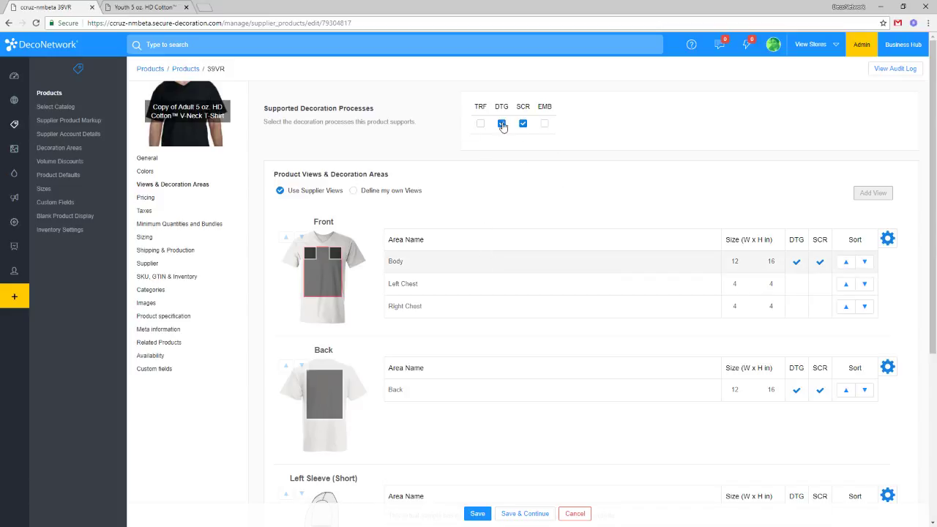
left_click(525, 513)
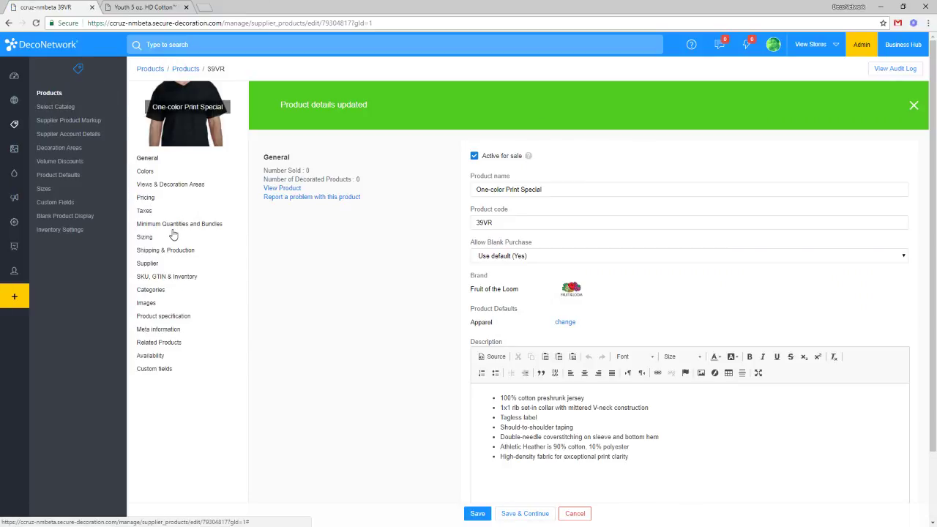
Replace the default minimum quantity with a custom minimum of 36.
left_click(182, 225)
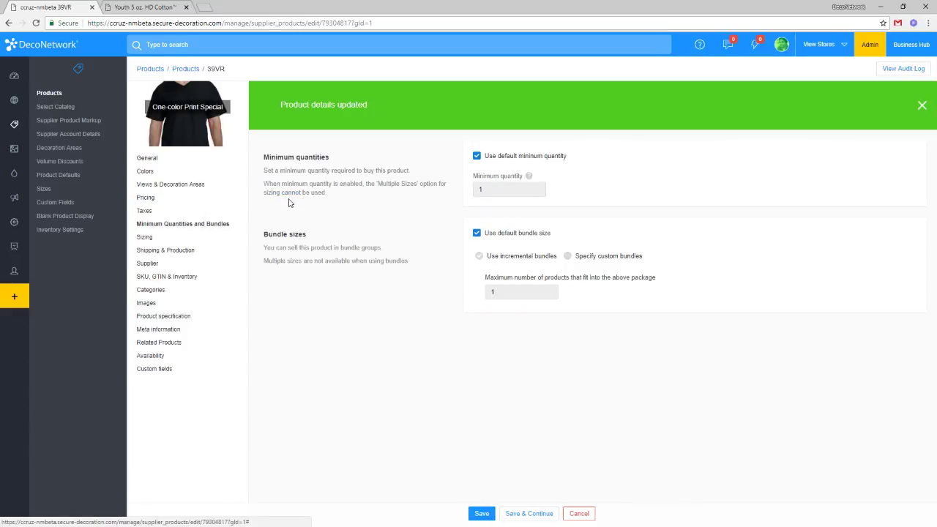
left_click(518, 157)
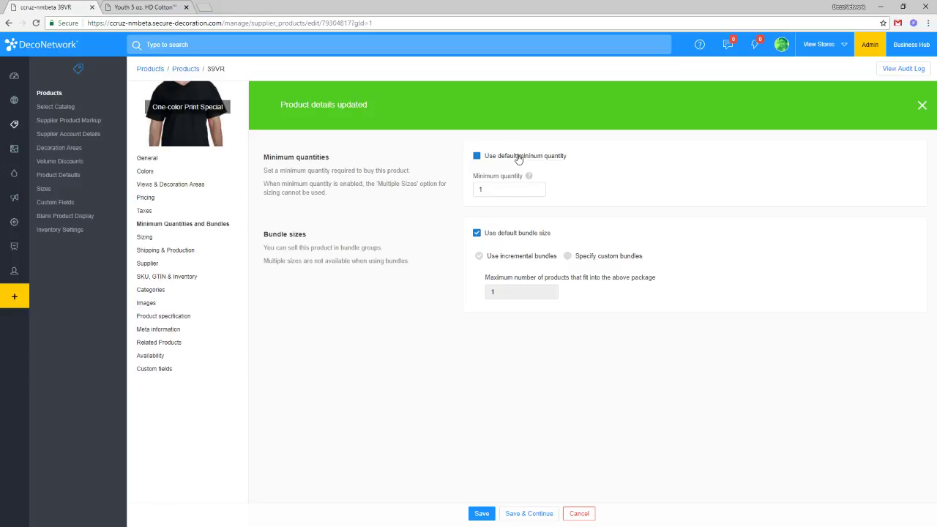
double_click(510, 191)
type("36")
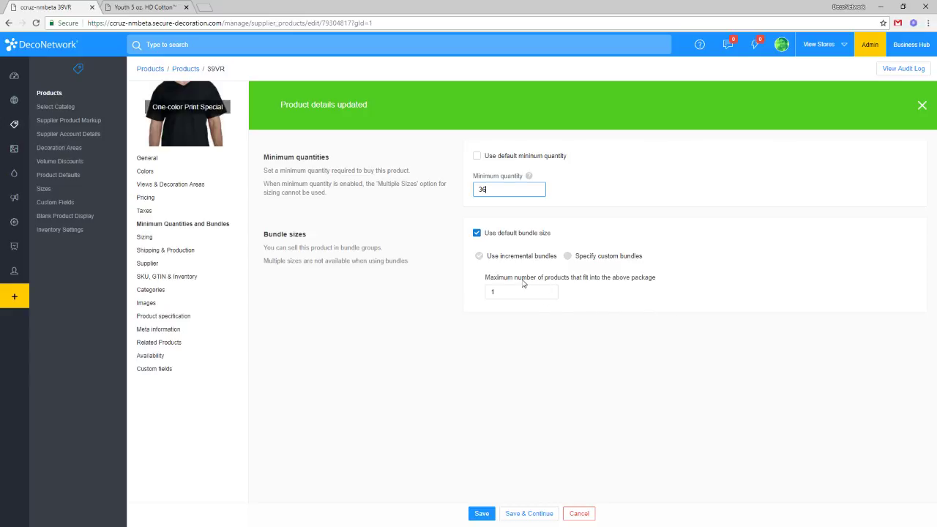
Stop using the default bundle size and specify a custom bundle of 36.
left_click(519, 232)
left_click(579, 258)
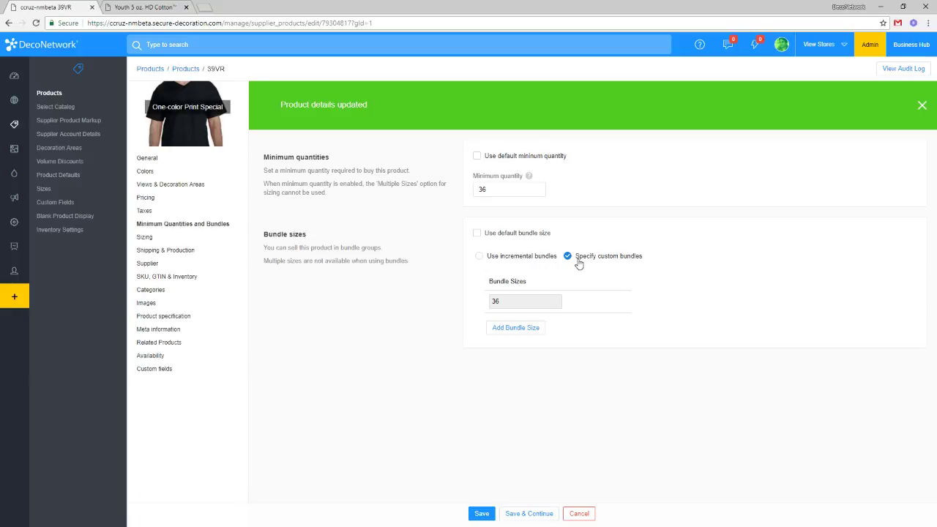
left_click(523, 301)
left_click_drag(521, 300, 467, 308)
Change the blank product price from 6.90 to a single specific price of $100.
left_click(150, 199)
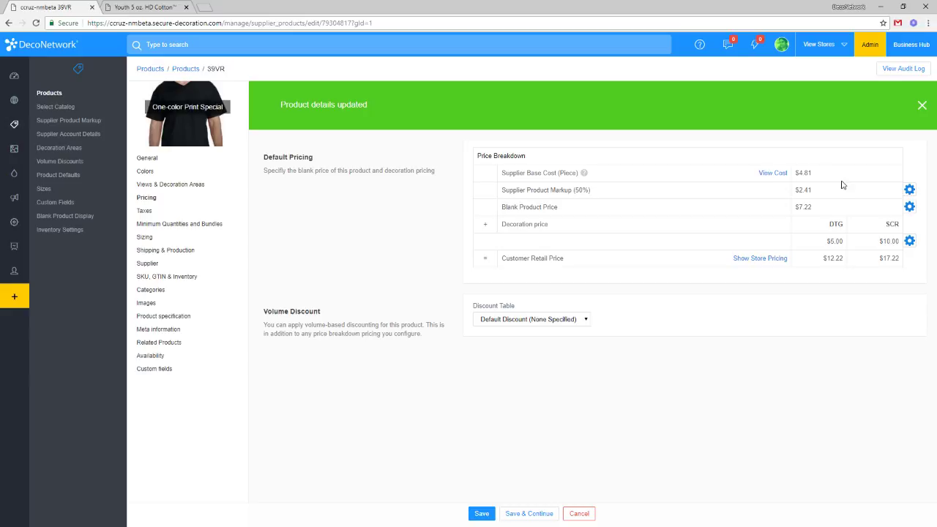
left_click(909, 207)
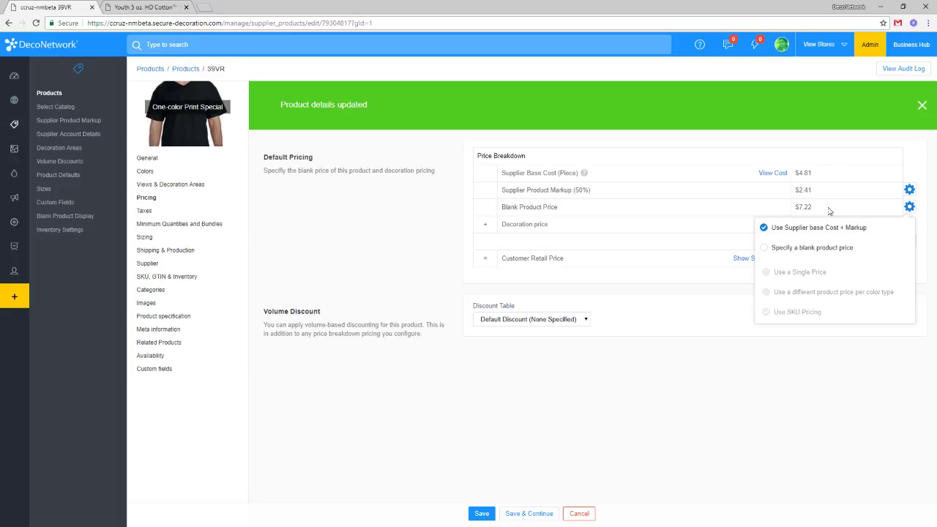
left_click(810, 251)
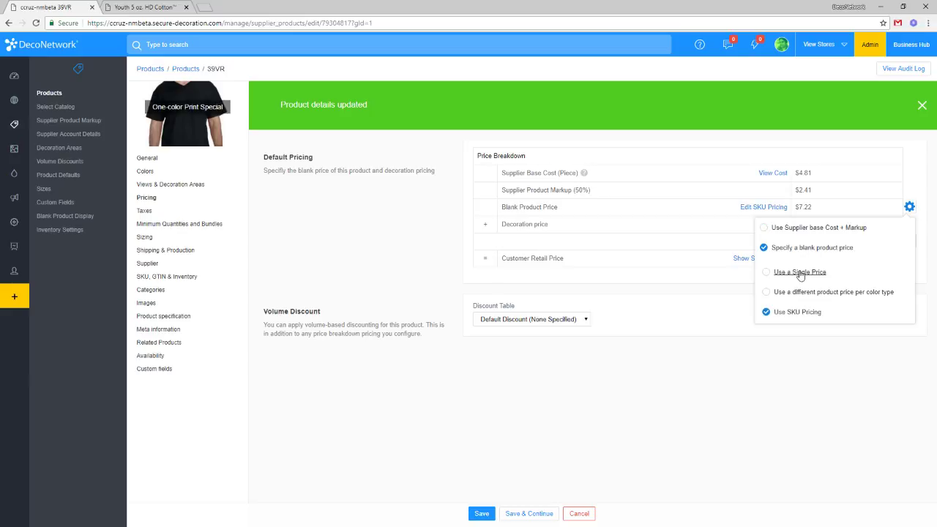
left_click(624, 269)
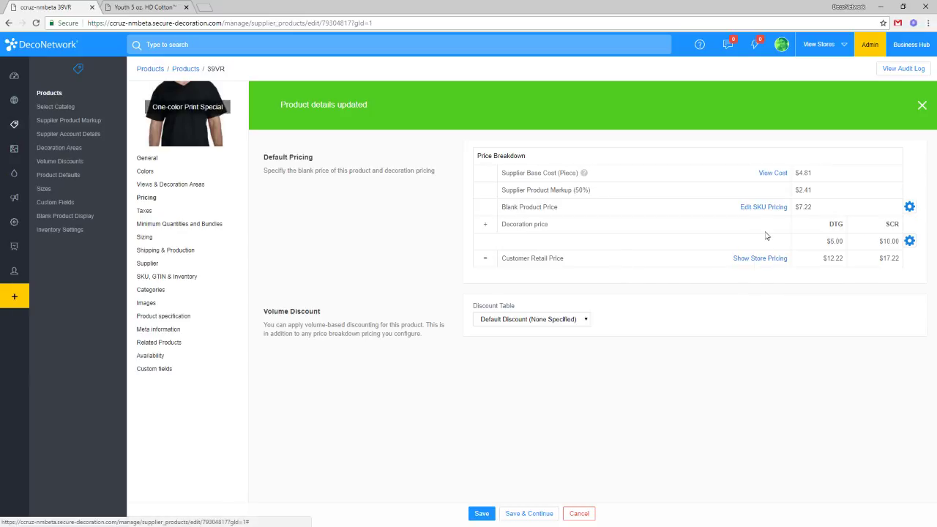
left_click(910, 207)
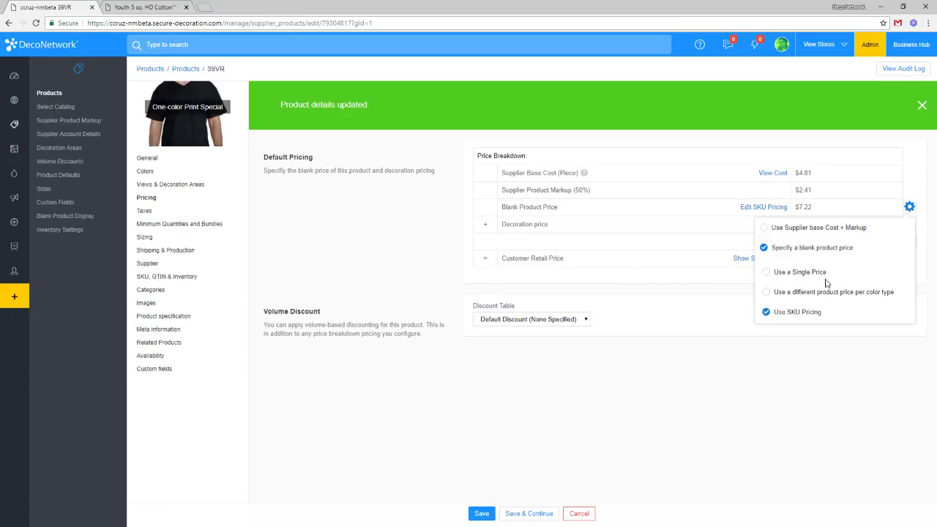
left_click(799, 271)
left_click(698, 354)
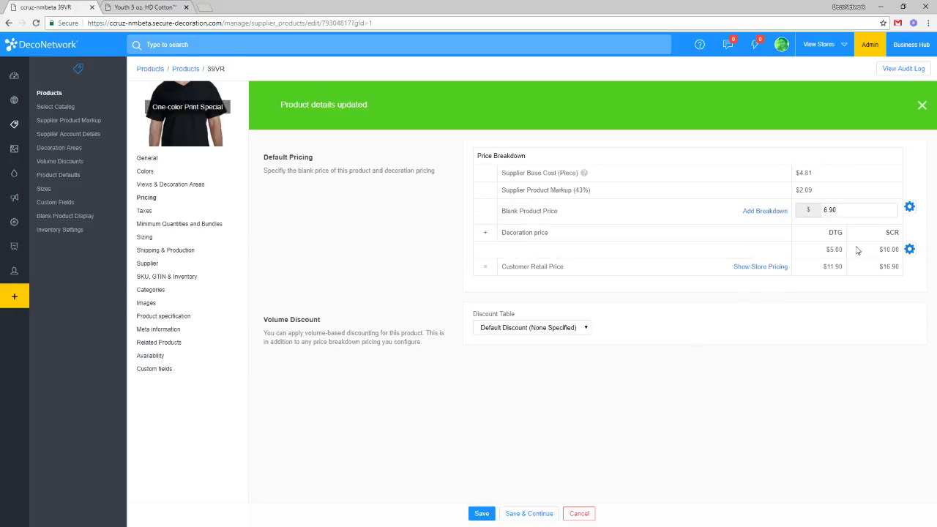
double_click(863, 208)
type("100")
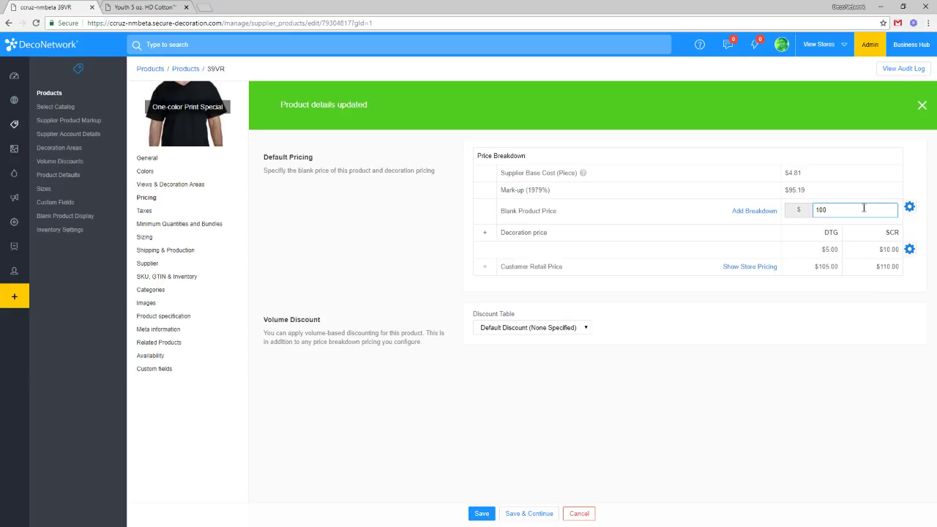
left_click(868, 301)
left_click_drag(830, 212, 805, 216)
left_click(181, 190)
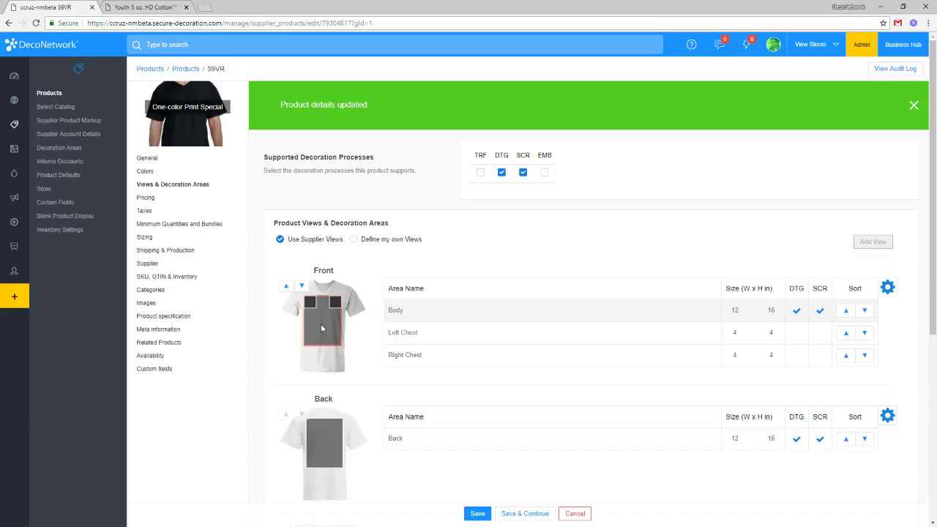
Show custom areas on the Front view and delete the Left Chest and Right Chest areas.
left_click(886, 290)
left_click(831, 331)
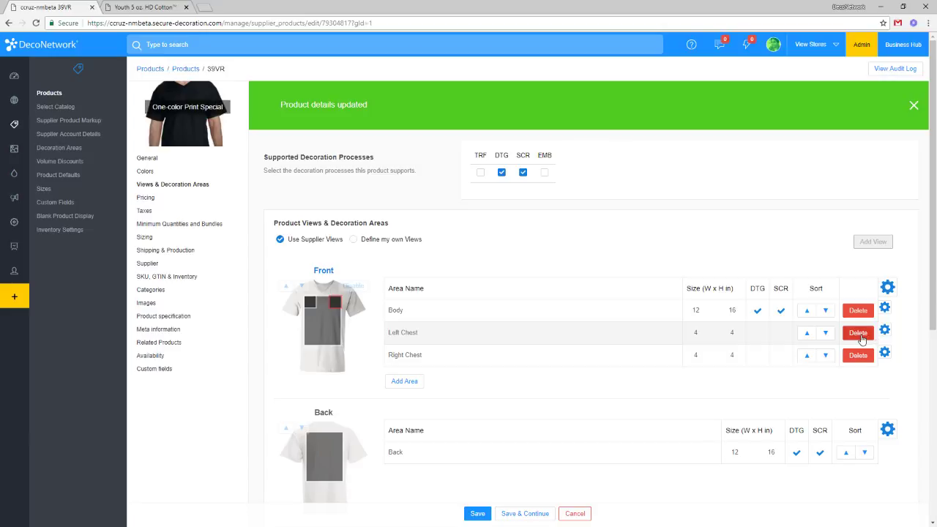
left_click(861, 338)
left_click(442, 306)
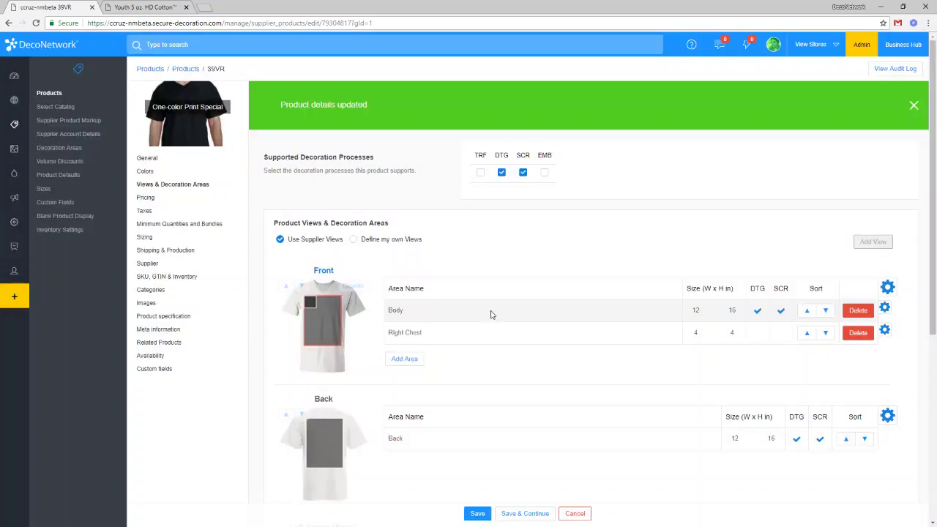
left_click(857, 333)
left_click(448, 307)
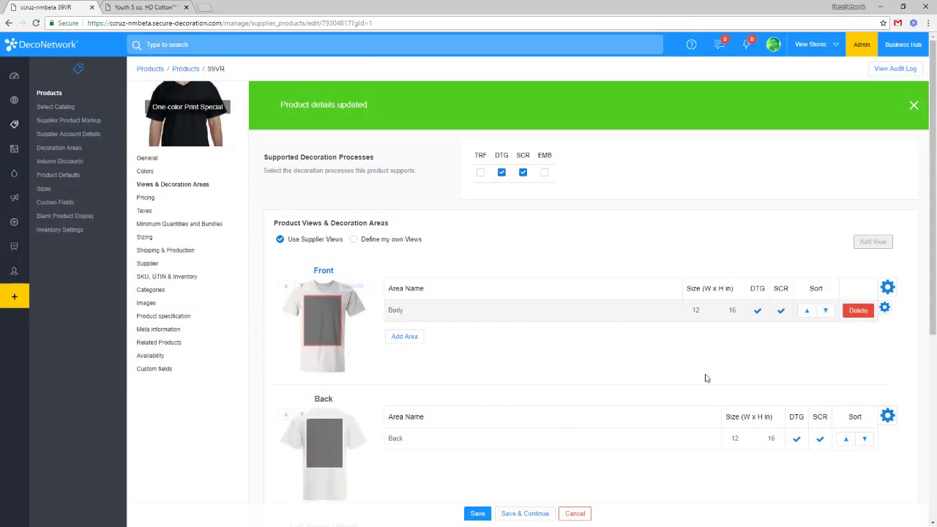
Allow custom areas on the Back view and delete its Back decoration area.
left_click(891, 419)
left_click(856, 435)
scroll(820, 435, "down", 2)
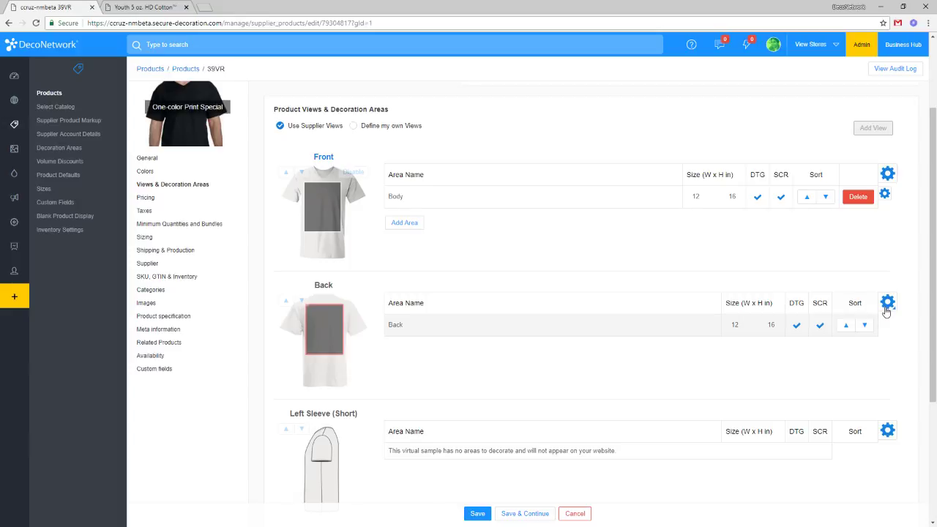
left_click(887, 304)
left_click(827, 345)
left_click(858, 324)
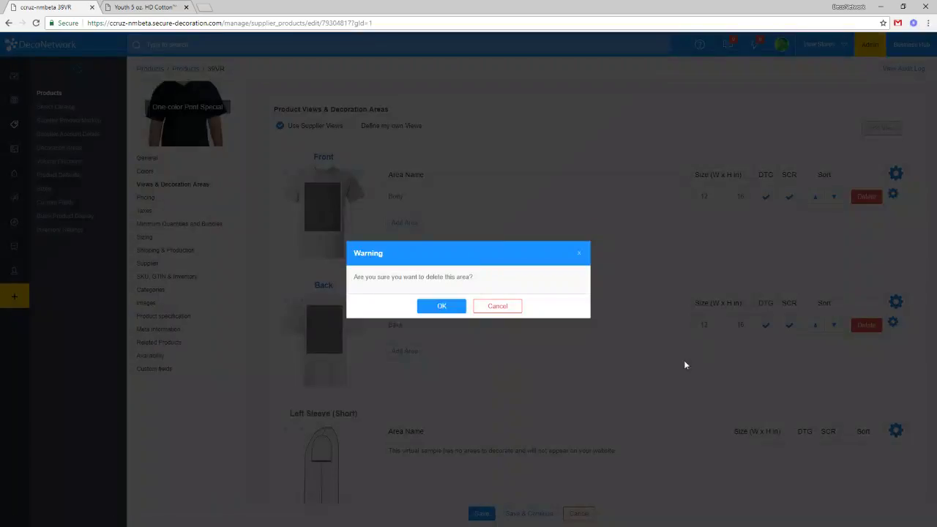
left_click(429, 309)
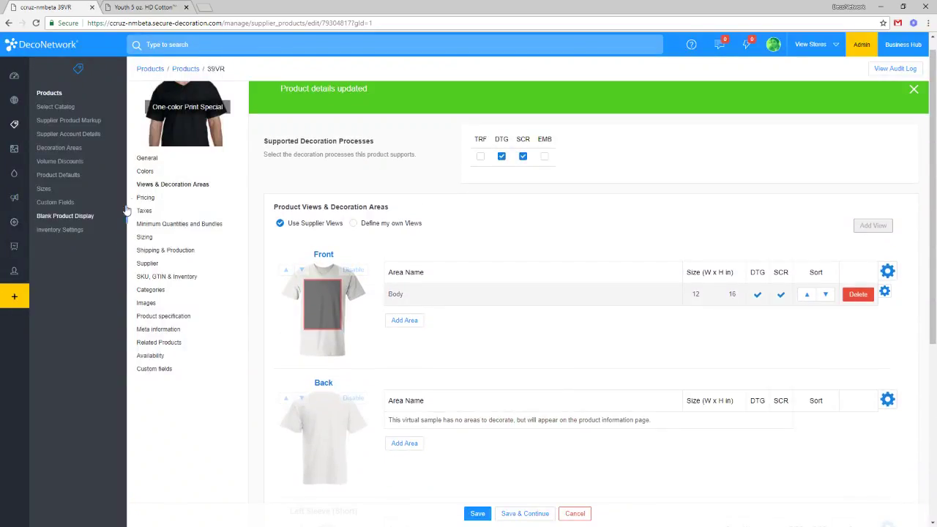
left_click(139, 199)
left_click_drag(866, 212, 790, 212)
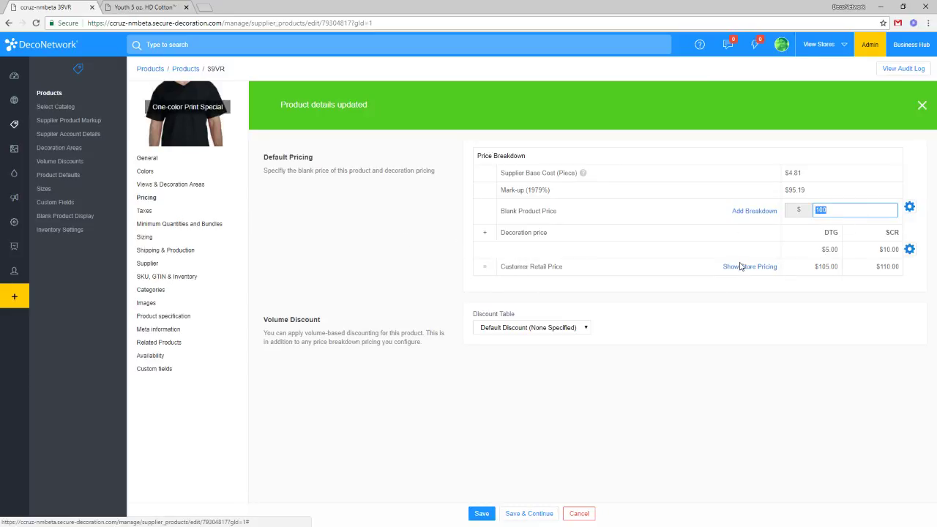
Save the product and switch its decoration pricing to custom.
left_click(537, 512)
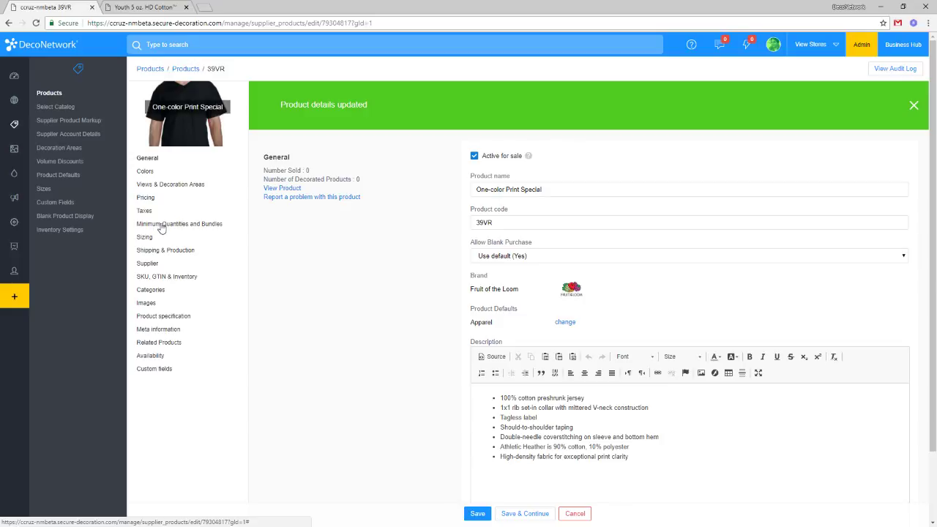
left_click(146, 198)
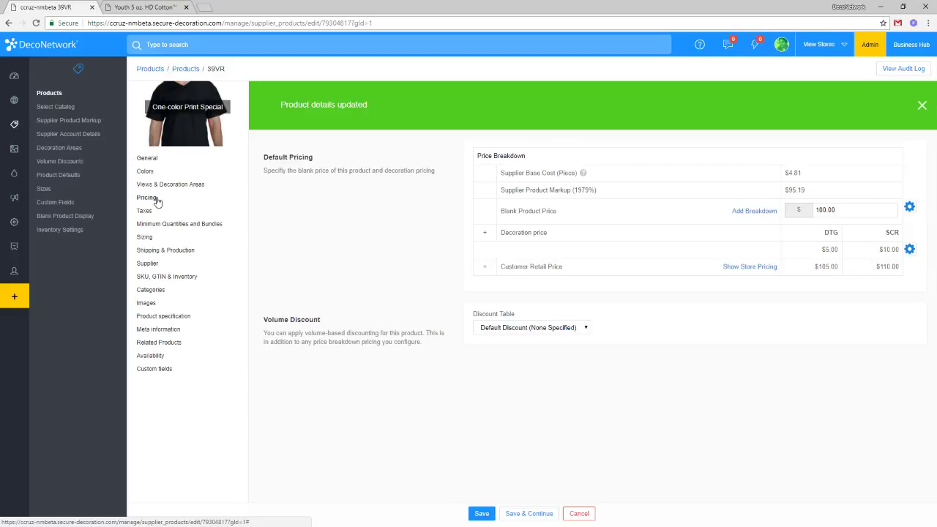
left_click(909, 250)
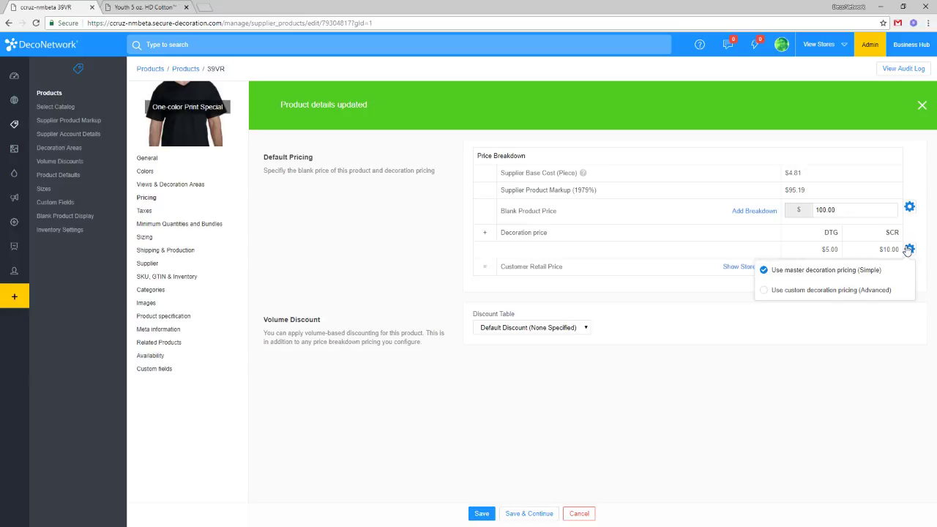
left_click(798, 292)
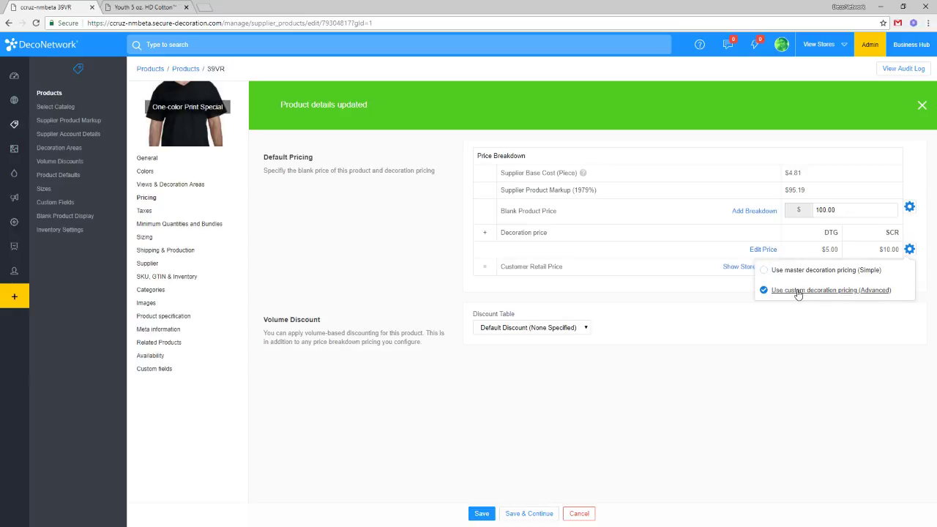
Set custom DTG and screen printing decoration prices to 0, replacing the defaults.
left_click(767, 252)
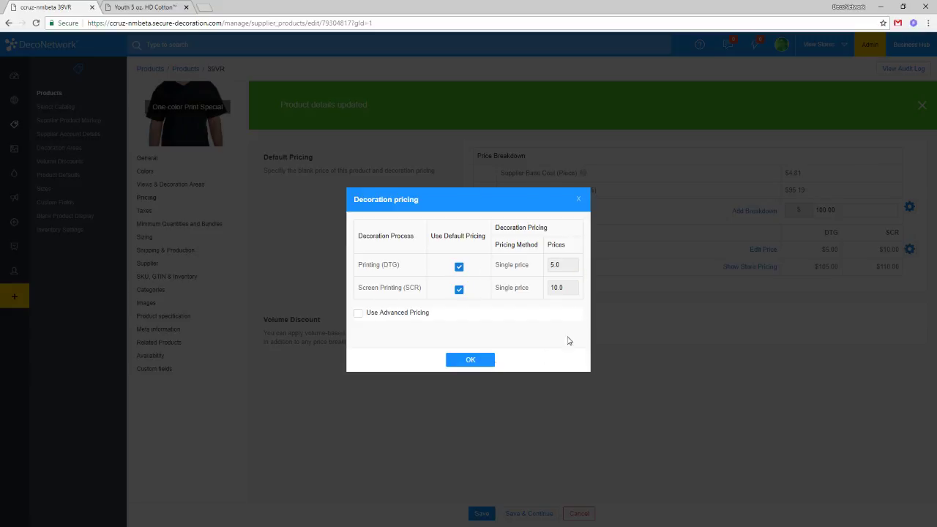
left_click(459, 268)
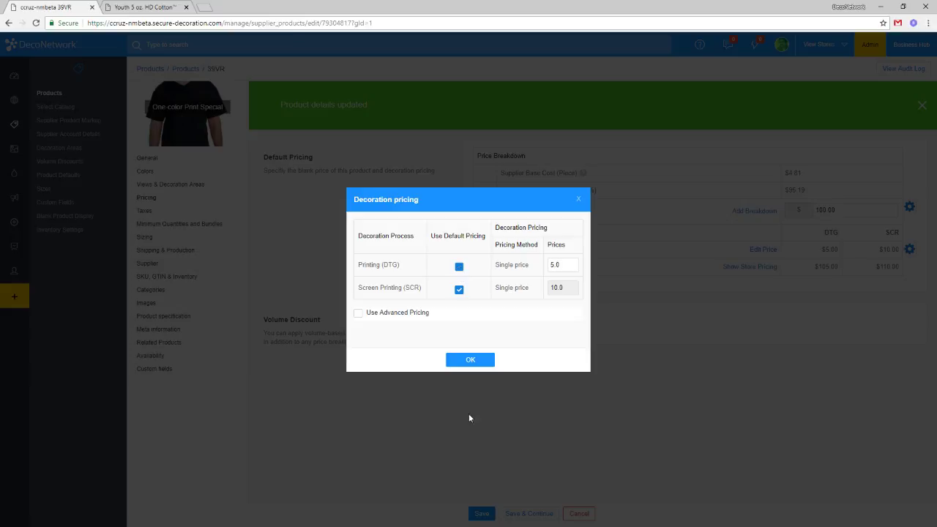
left_click(459, 289)
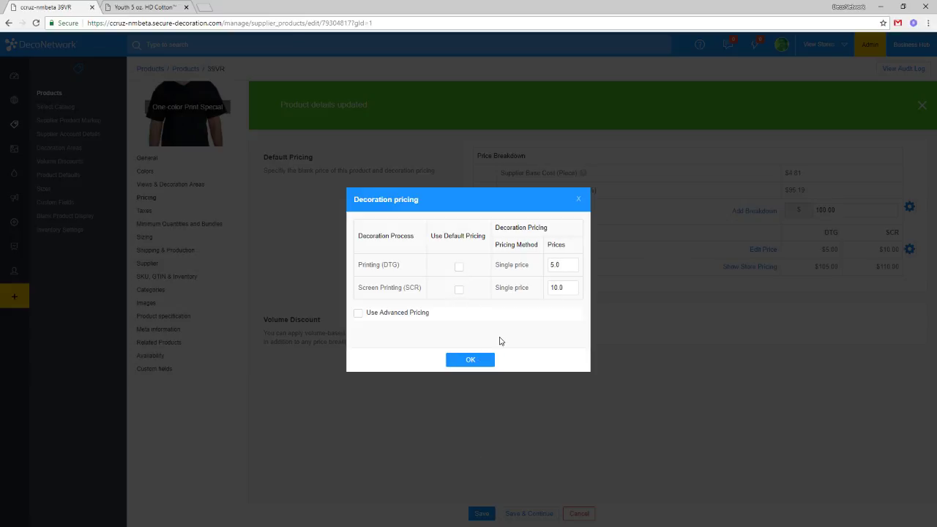
double_click(565, 265)
type("0")
double_click(573, 287)
type("0")
left_click(468, 361)
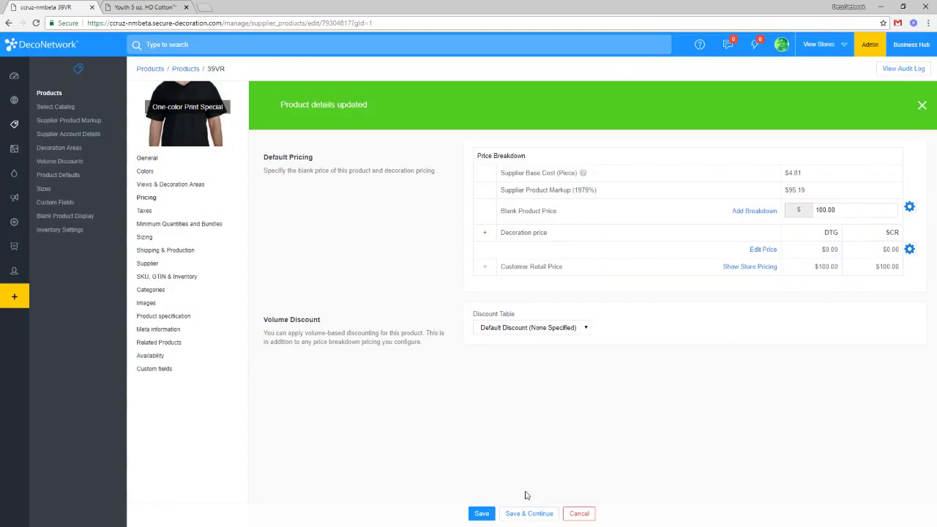
Save the $0.00 decoration pricing, then review Colors, Decoration Areas, Pricing and General pages.
left_click(534, 514)
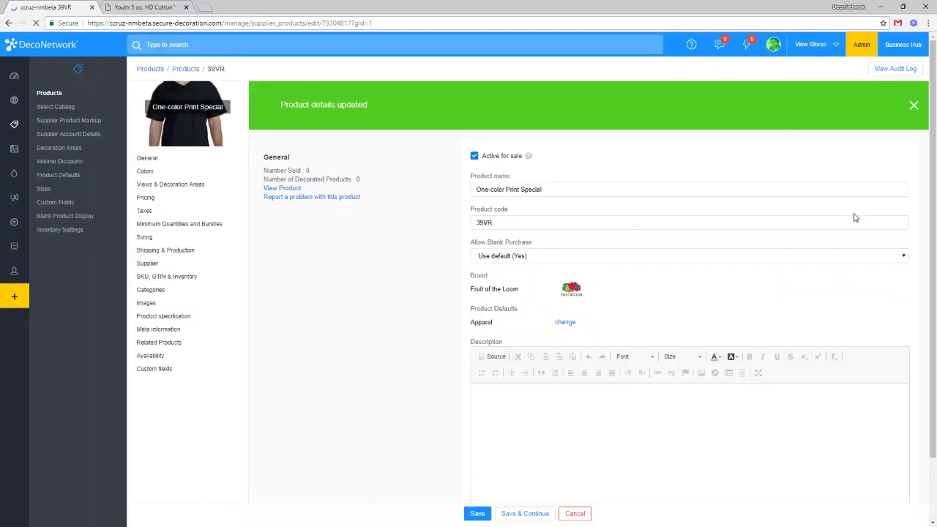
left_click(143, 171)
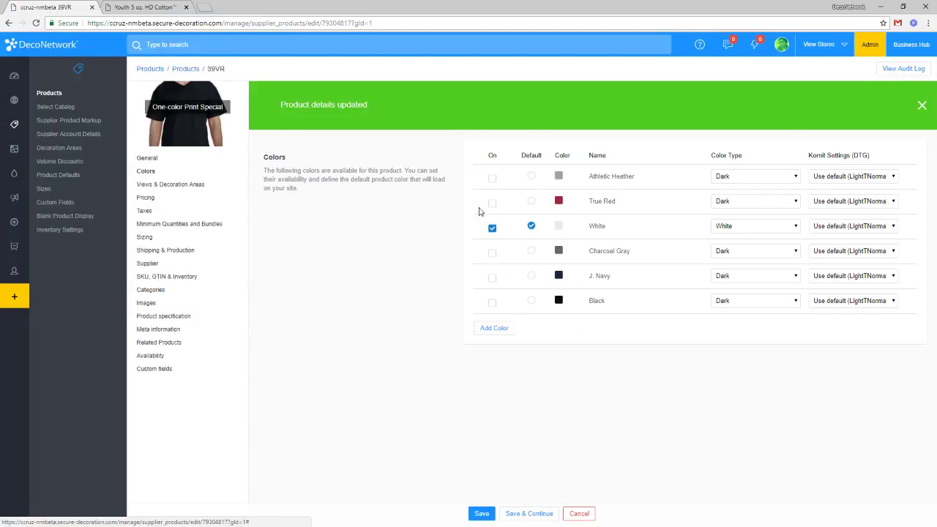
left_click(142, 186)
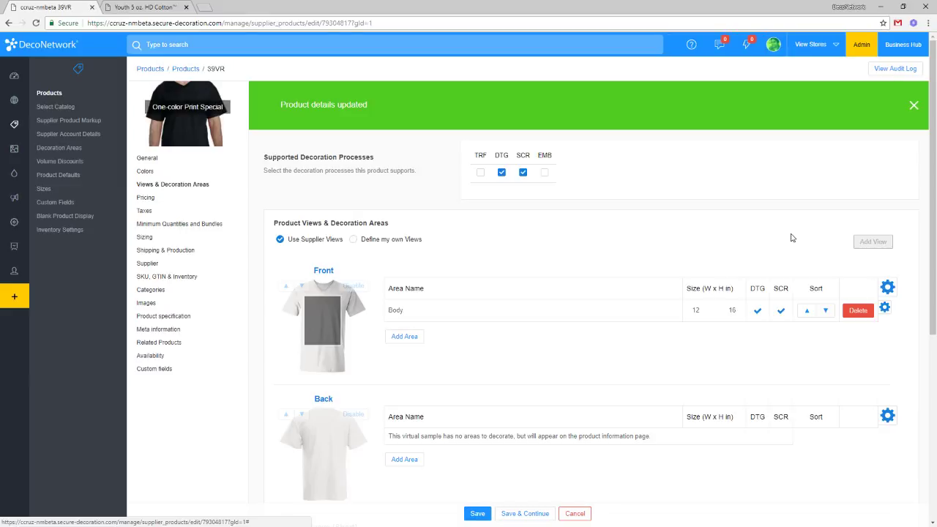
left_click(144, 199)
left_click_drag(821, 250, 851, 253)
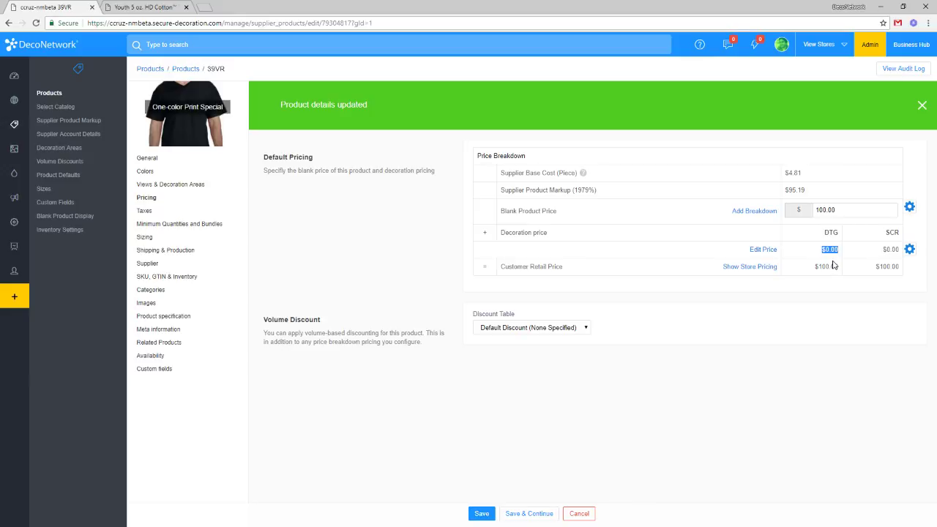
left_click(156, 158)
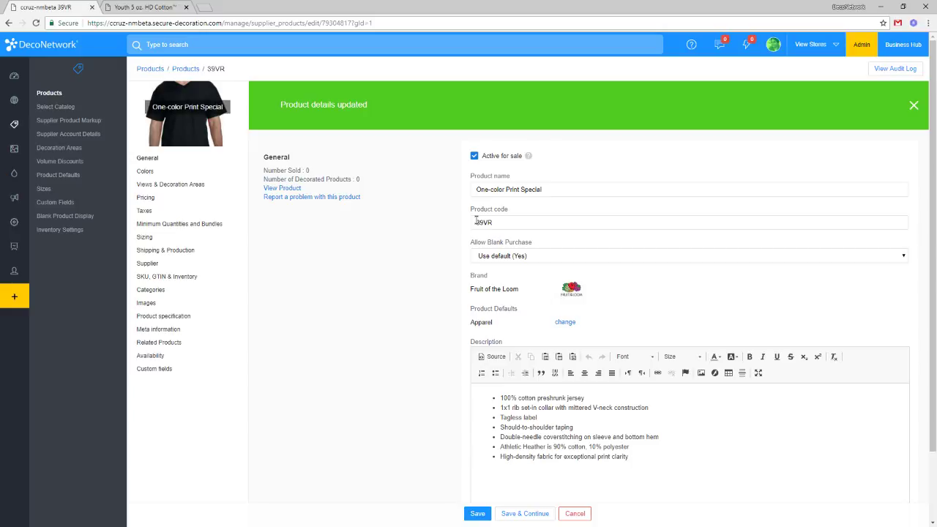
Rename the product to 'One-color Print *** Special ITEM ***'.
left_click(568, 190)
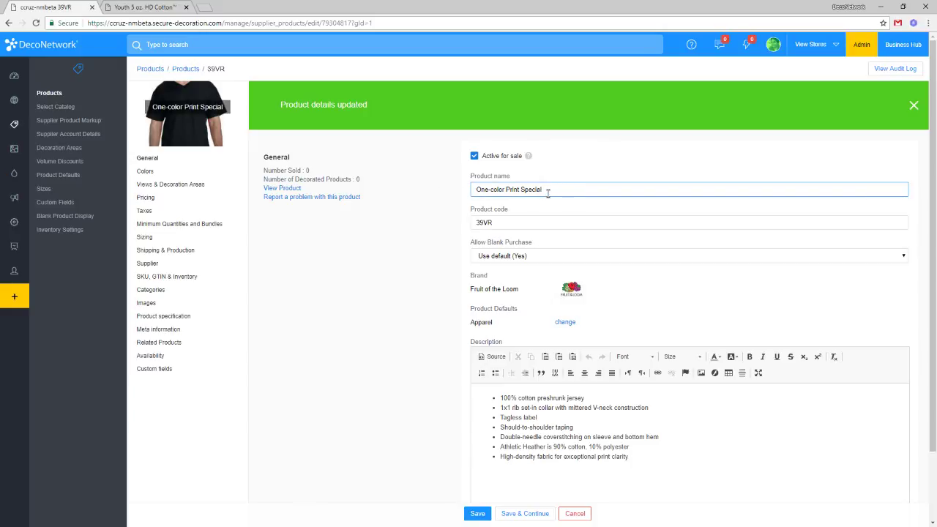
type("**")
left_click(520, 189)
type("***")
left_click(550, 192)
type("ITEM")
left_click_drag(521, 190, 605, 184)
left_click(605, 188)
left_click_drag(605, 187, 519, 188)
Go to Settings > Email & Order Templates > Order-Reply Email.
left_click(15, 225)
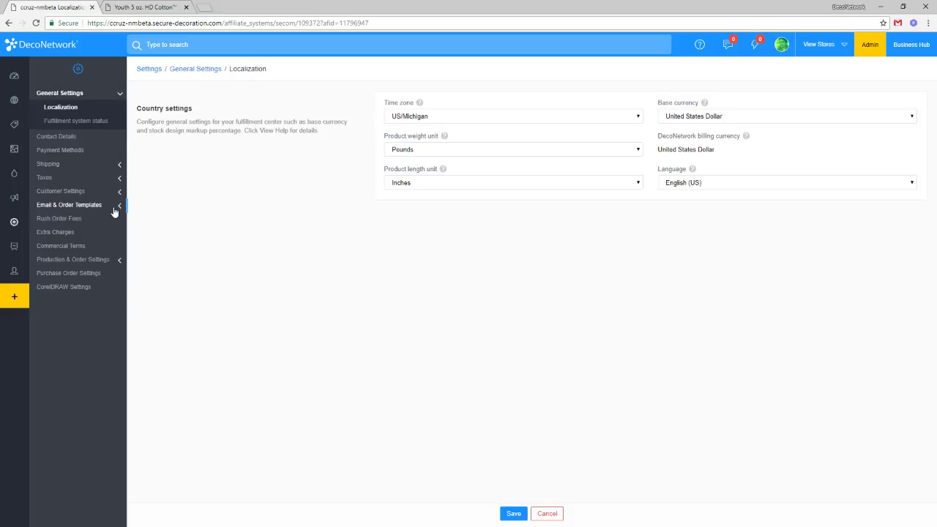
left_click(113, 212)
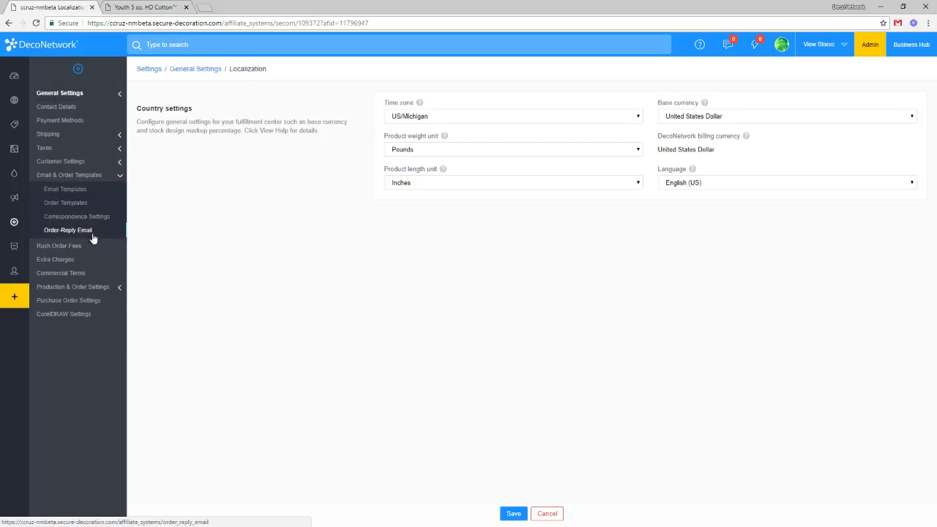
left_click(93, 236)
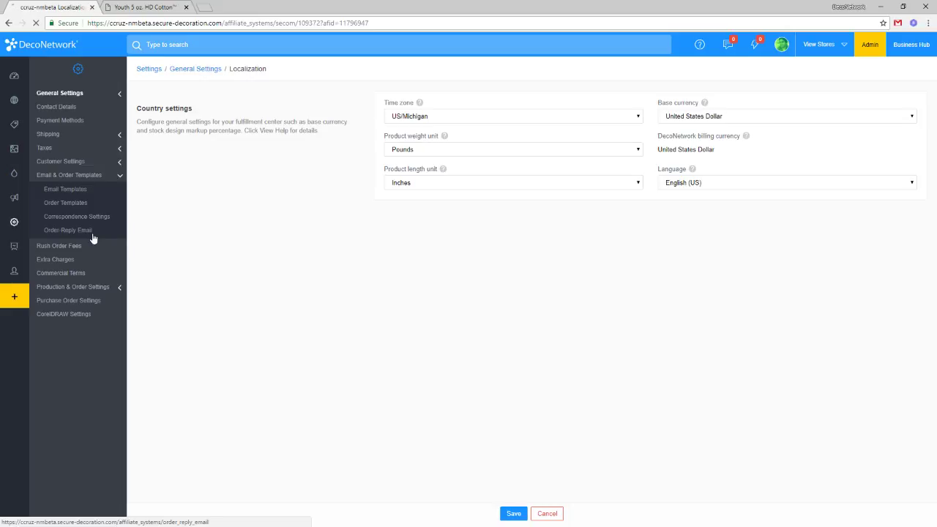
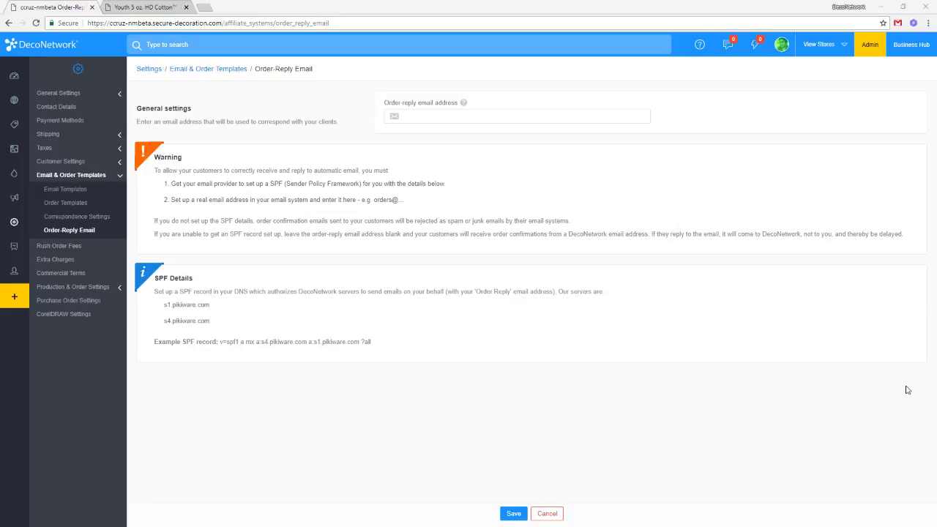
Enter the shop's Gmail address as the order-reply email address and save it.
left_click(454, 115)
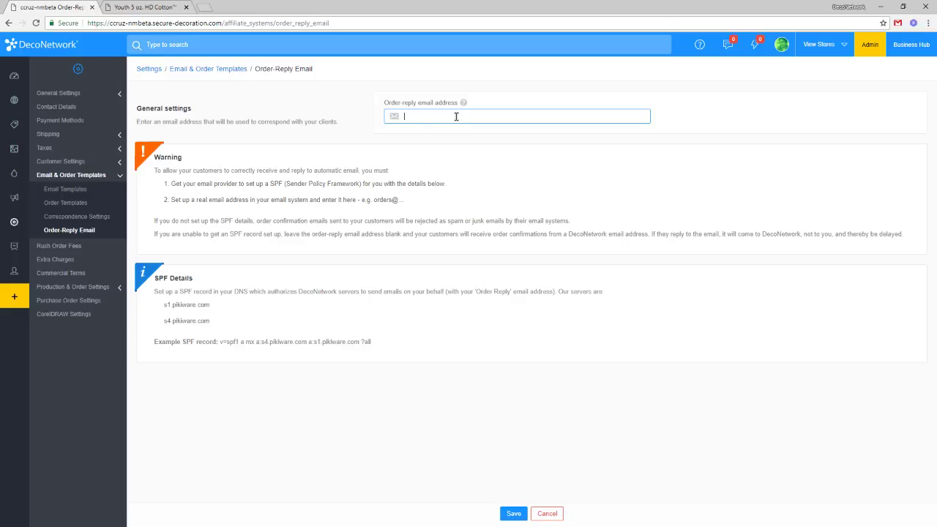
key("Tab")
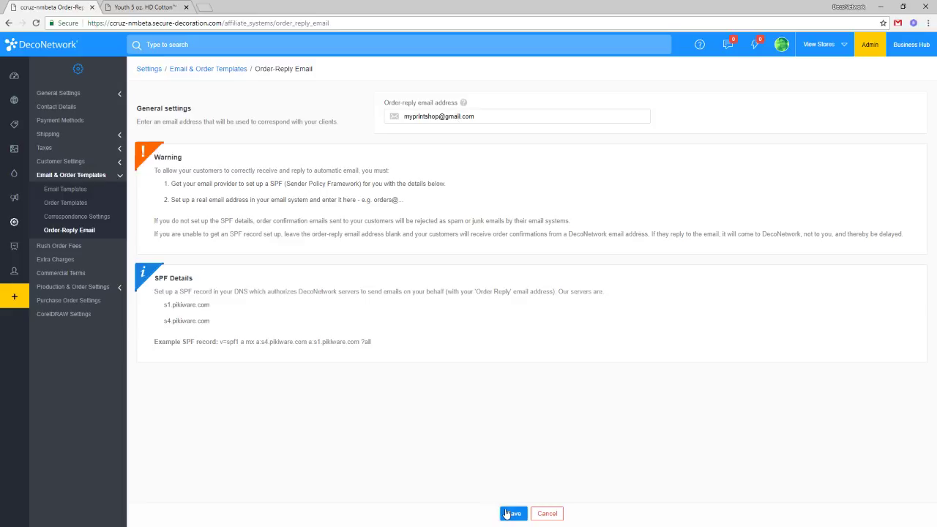
left_click(513, 513)
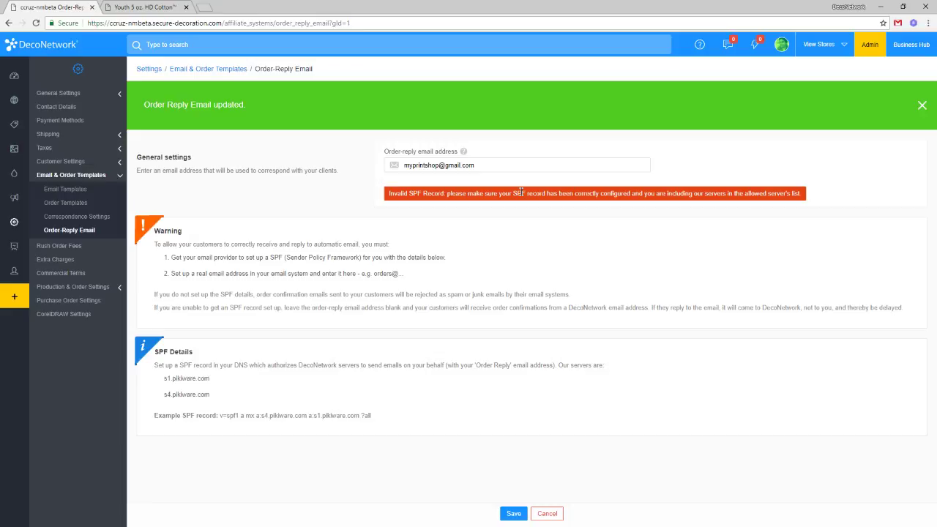
Select the saved order-reply address and delete it from the field.
left_click_drag(442, 166, 490, 162)
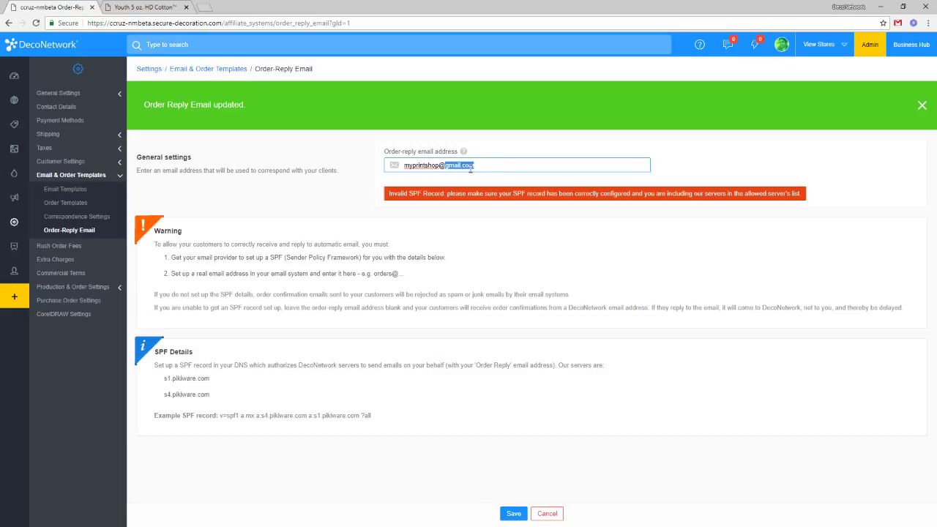
left_click(482, 168)
left_click_drag(489, 168, 421, 166)
left_click(423, 166)
triple_click(444, 166)
key("BackSpace")
Type a DecoNetwork address into the field, then delete it again.
left_click_drag(501, 165, 398, 163)
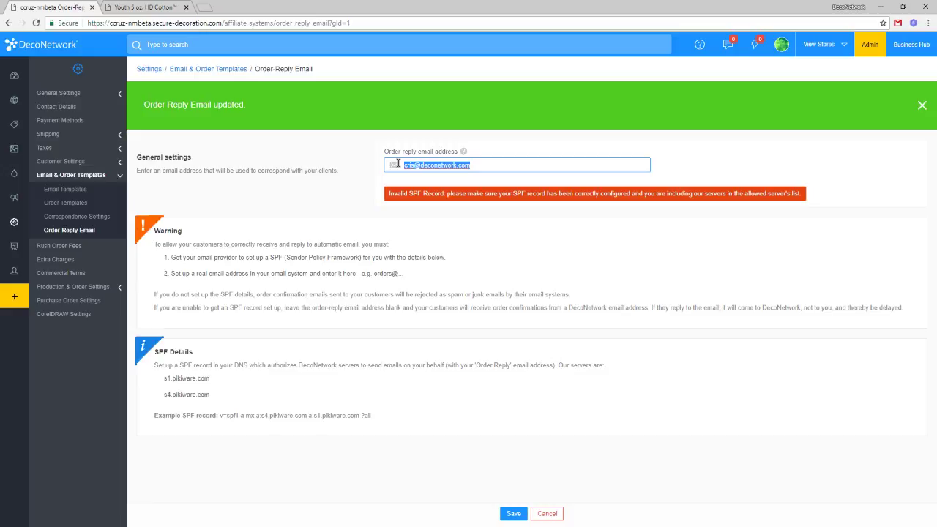
key("BackSpace")
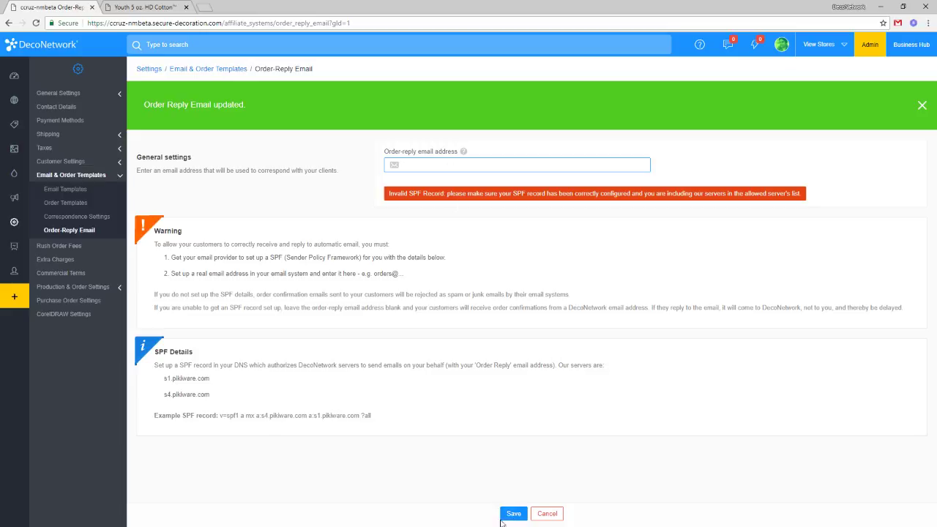
Save the empty field, then enter a print-shop company address and save it.
left_click(511, 515)
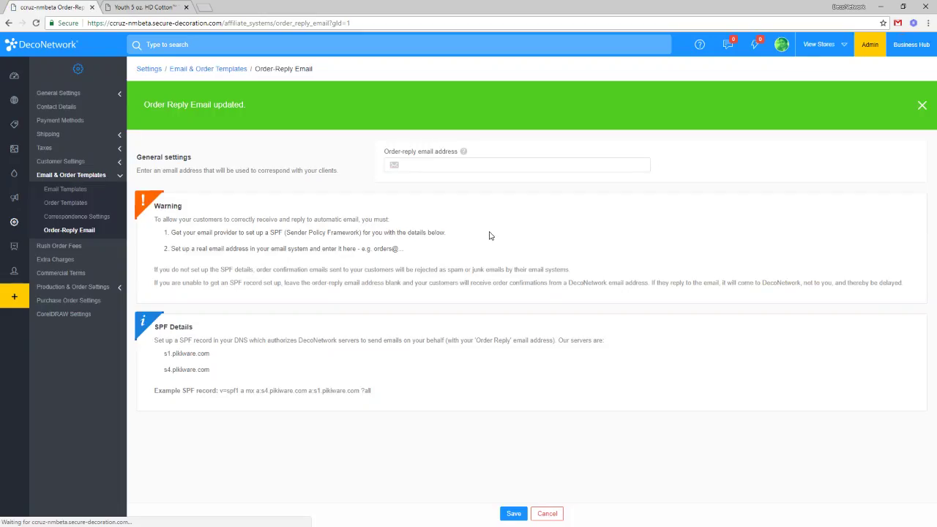
left_click(482, 164)
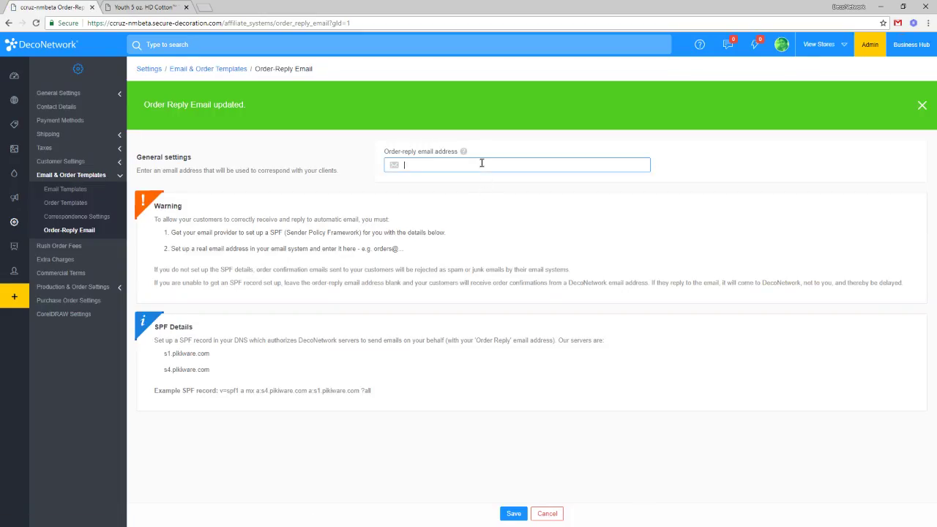
key("ctrl+a")
left_click(513, 514)
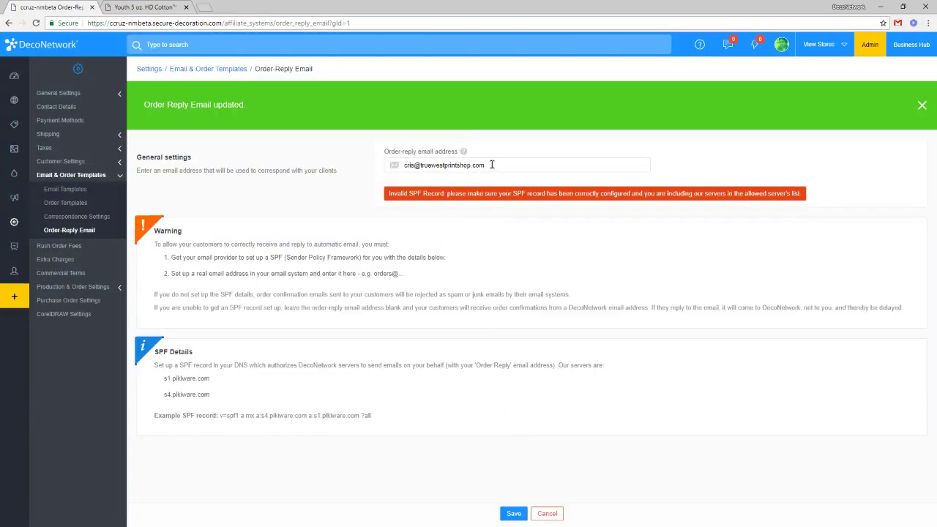
Delete that address and save the order-reply email blank.
triple_click(492, 165)
key("BackSpace")
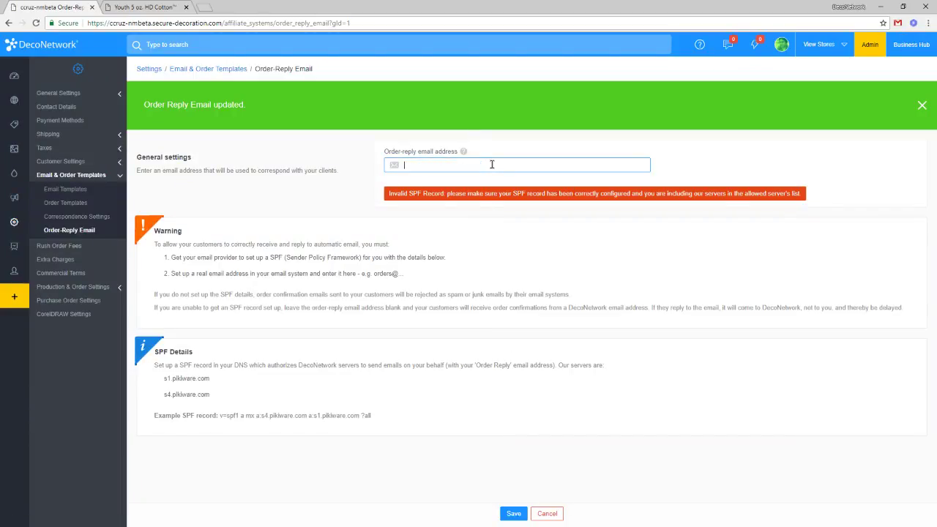
left_click(512, 513)
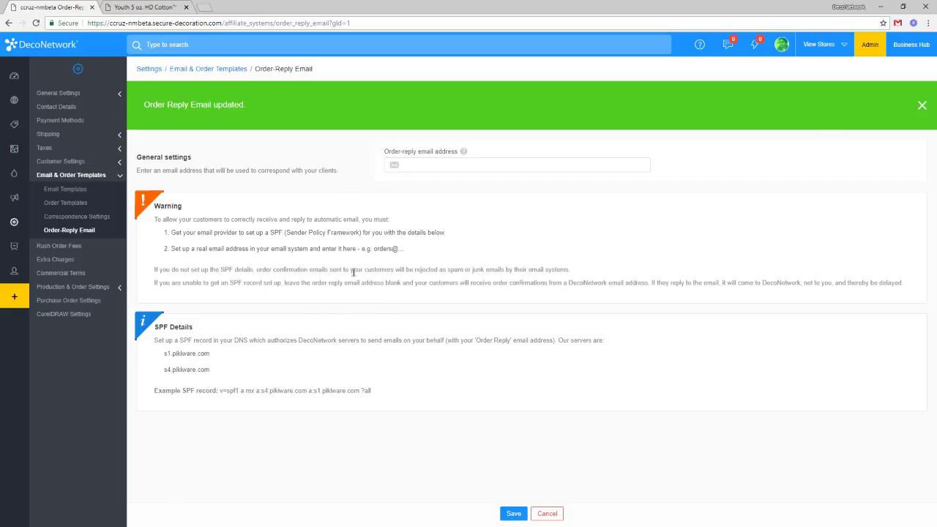
Dismiss the update banner and highlight the SPF Details server names and example SPF record.
left_click(922, 105)
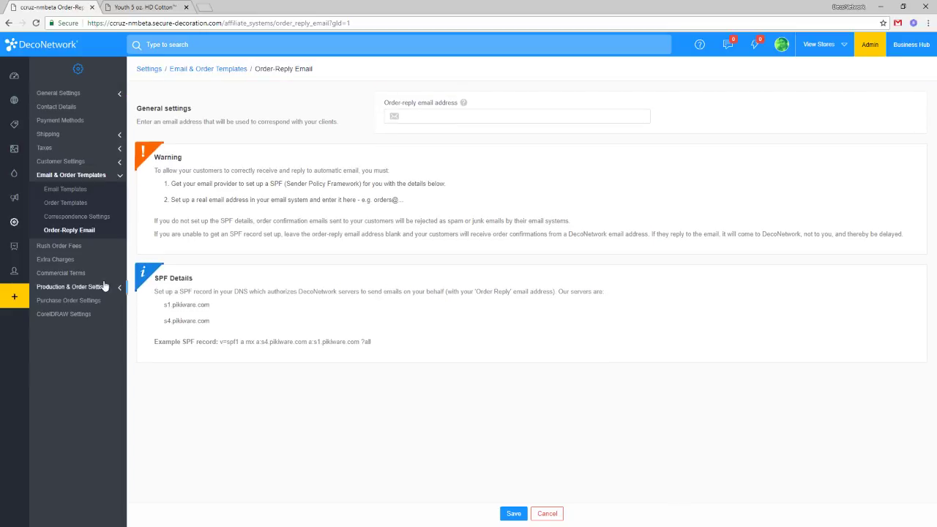
left_click_drag(154, 279, 193, 279)
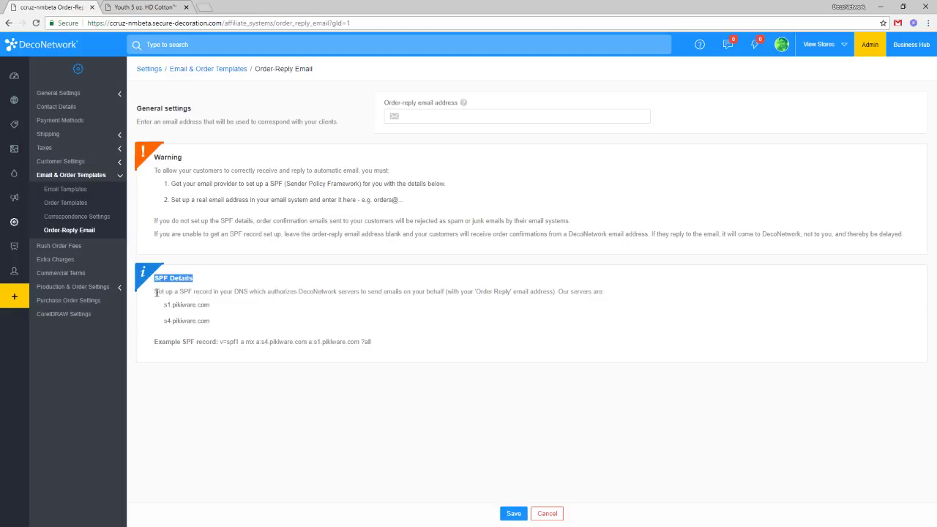
left_click_drag(155, 291, 251, 293)
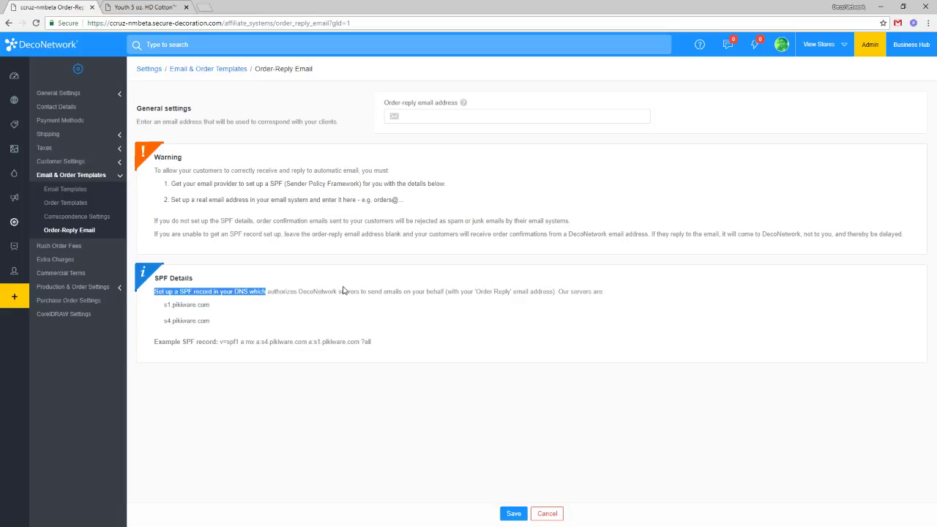
left_click(201, 321)
left_click_drag(210, 321, 151, 314)
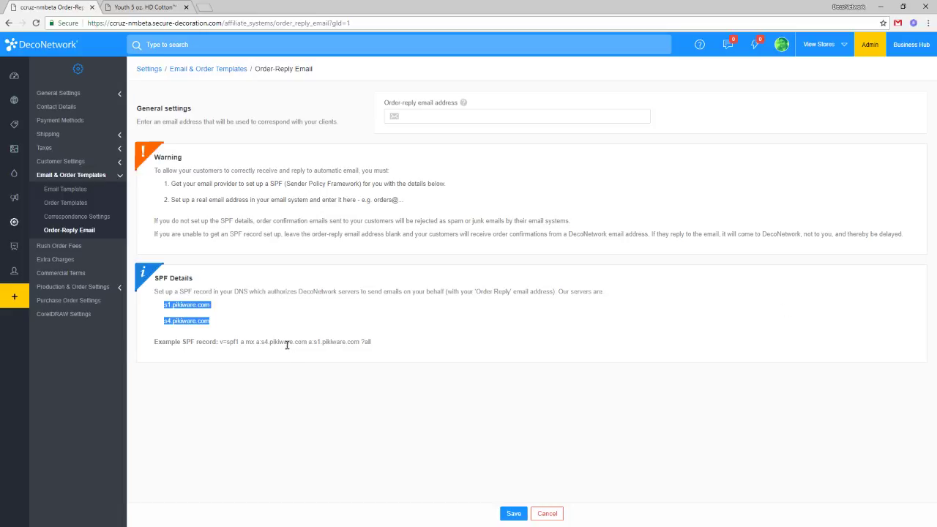
left_click_drag(220, 342, 373, 344)
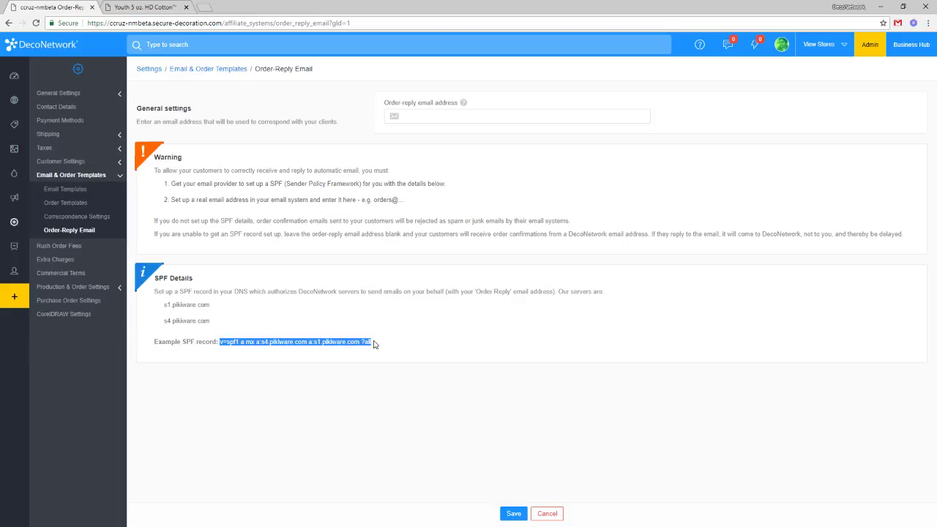
left_click(373, 344)
left_click_drag(372, 342, 219, 342)
Select the example SPF record v=spf1 a mx a:s4.pikiware.com a:s1.pikiware.com ?all.
left_click(410, 349)
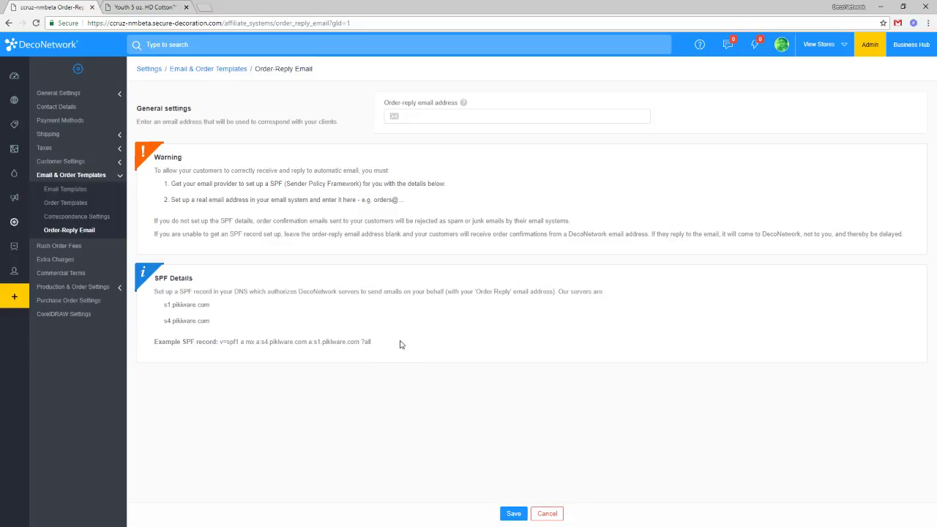
left_click_drag(394, 341, 221, 342)
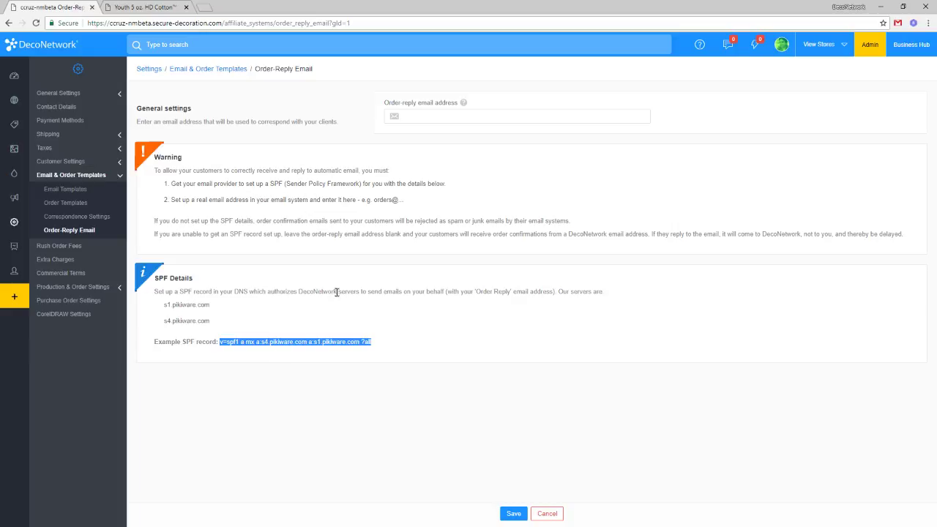
left_click(402, 357)
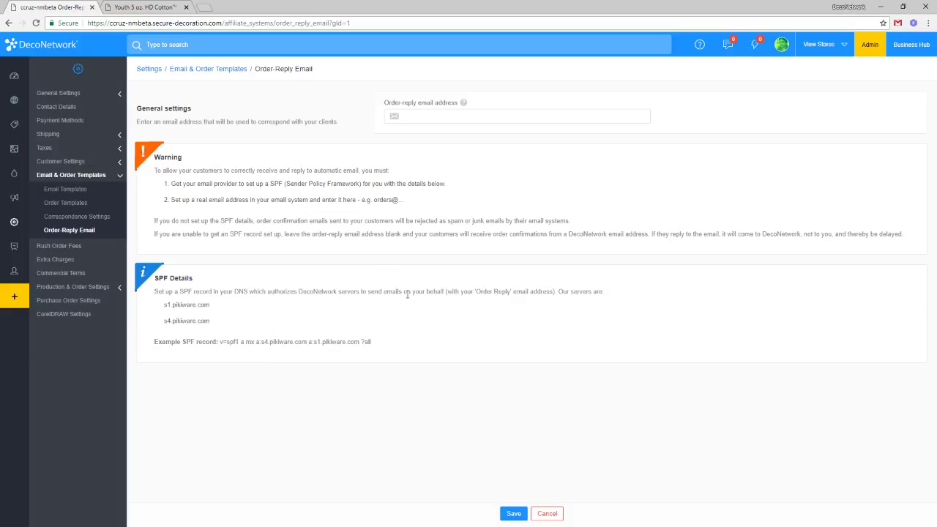
left_click_drag(373, 343, 219, 342)
key("ctrl+c")
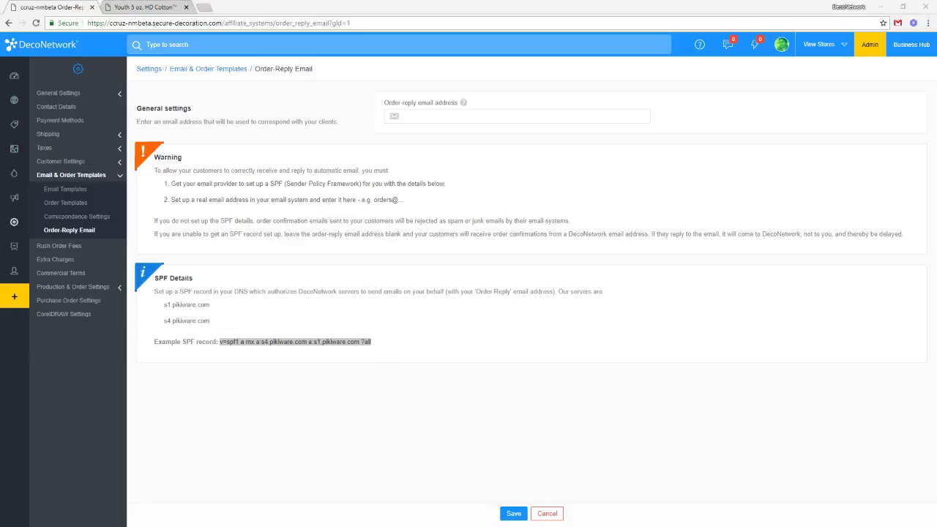
Paste the example SPF record into Notepad and the Outlook record two lines below.
left_click_drag(780, 219, 532, 161)
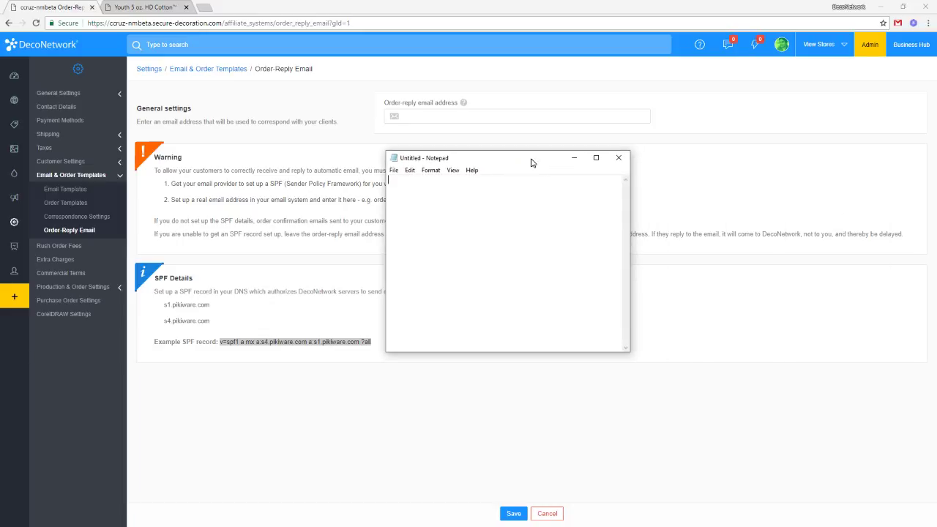
left_click_drag(630, 352, 793, 418)
key("ctrl+v")
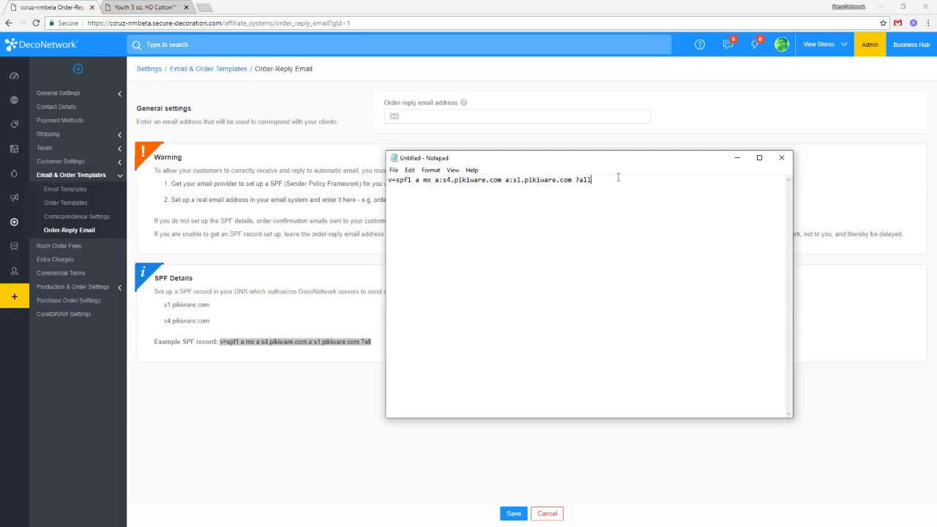
key("Return")
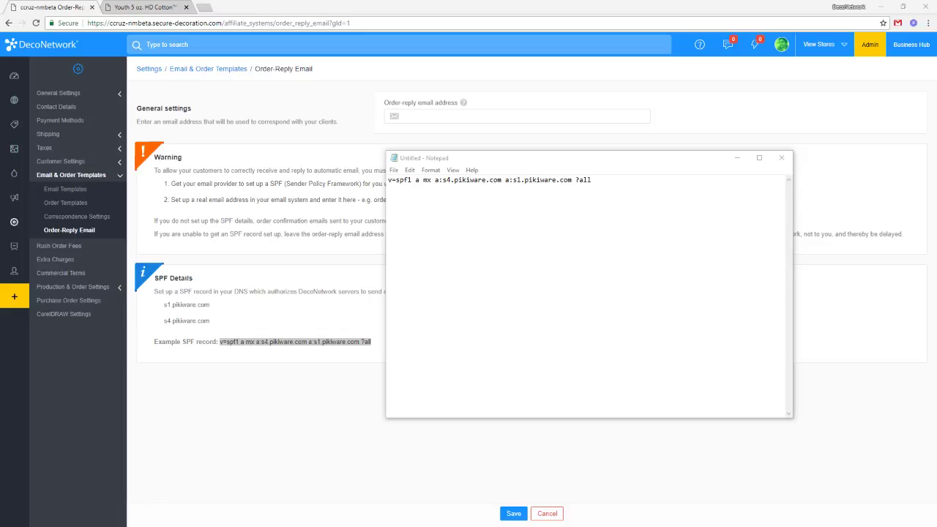
left_click(705, 227)
type("v=spf1 include:outlook.com ~all")
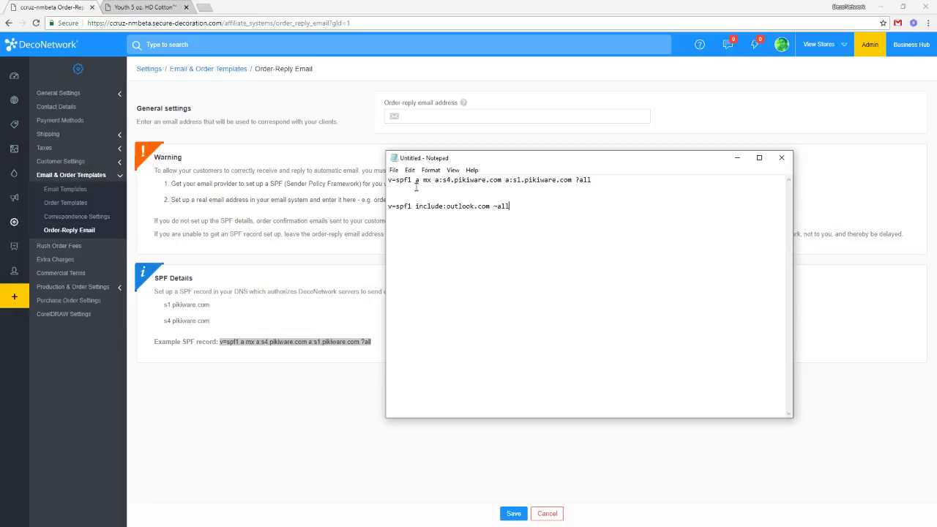
Compare both records' v=spf1 prefixes and their ?all and ~all endings.
left_click_drag(413, 181, 373, 180)
left_click(609, 181)
left_click_drag(416, 180, 381, 180)
left_click_drag(416, 206, 385, 206)
left_click_drag(573, 180, 595, 180)
left_click_drag(491, 206, 511, 206)
left_click_drag(416, 207, 385, 208)
Move the pikiware server entries before include:outlook.com and delete the leftover first line.
left_click_drag(415, 180, 573, 181)
key("ctrl+x")
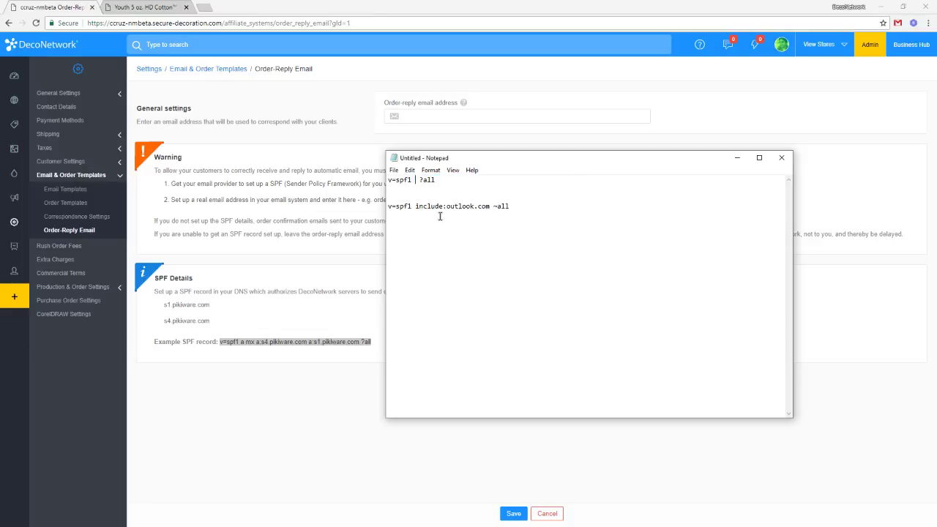
left_click(415, 206)
key("ctrl+v")
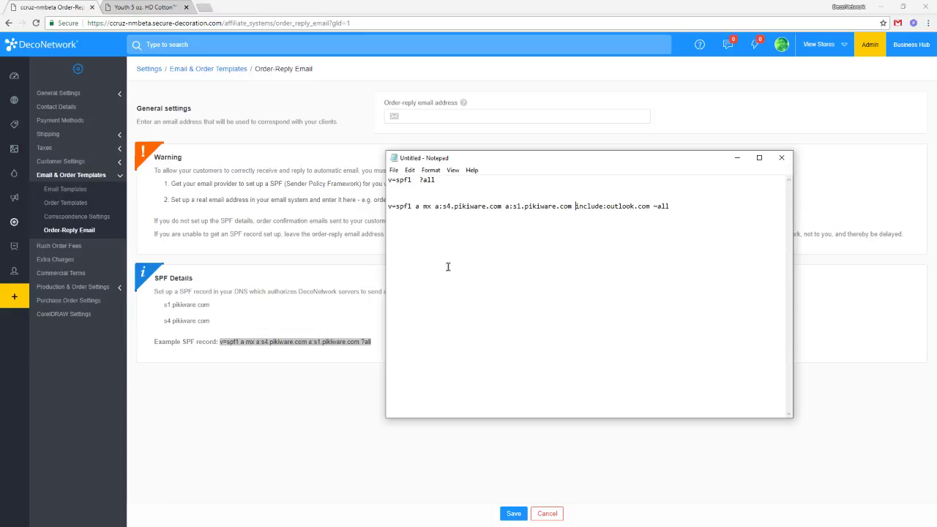
left_click_drag(437, 180, 383, 180)
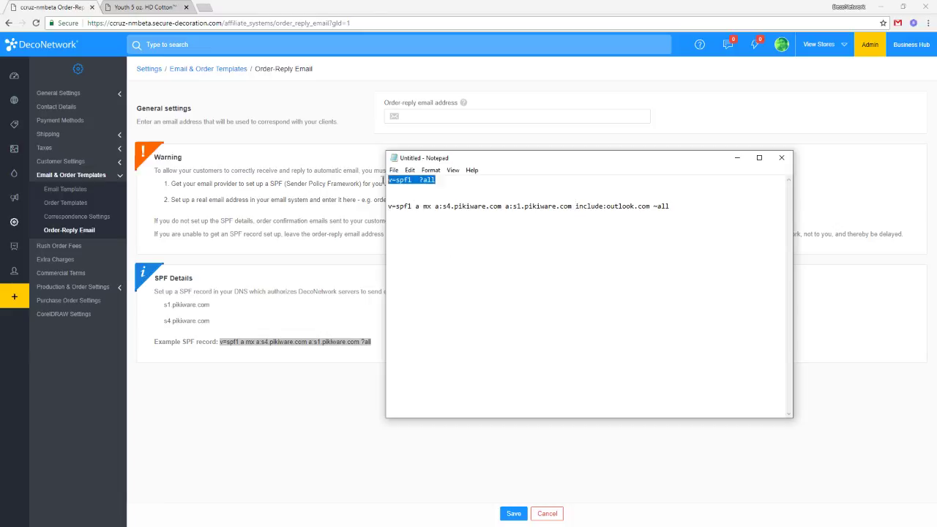
key("Delete")
key("Delete")
key("Delete")
key("ctrl+a")
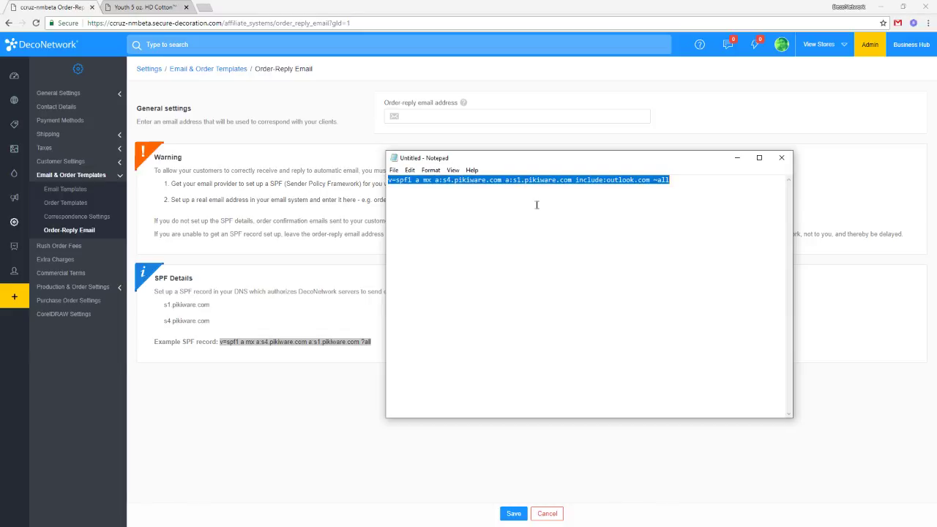
Select the merged SPF record and re-paste it in Notepad.
left_click(677, 208)
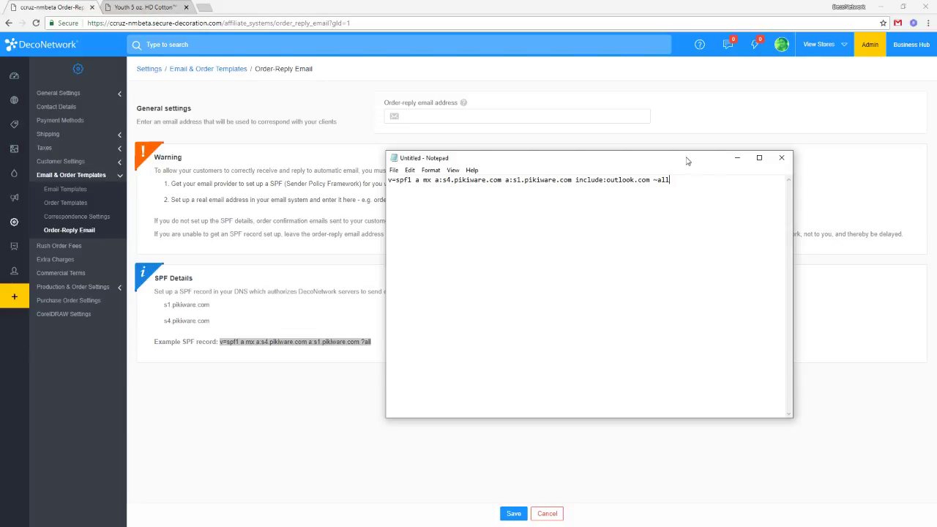
left_click_drag(684, 158, 721, 164)
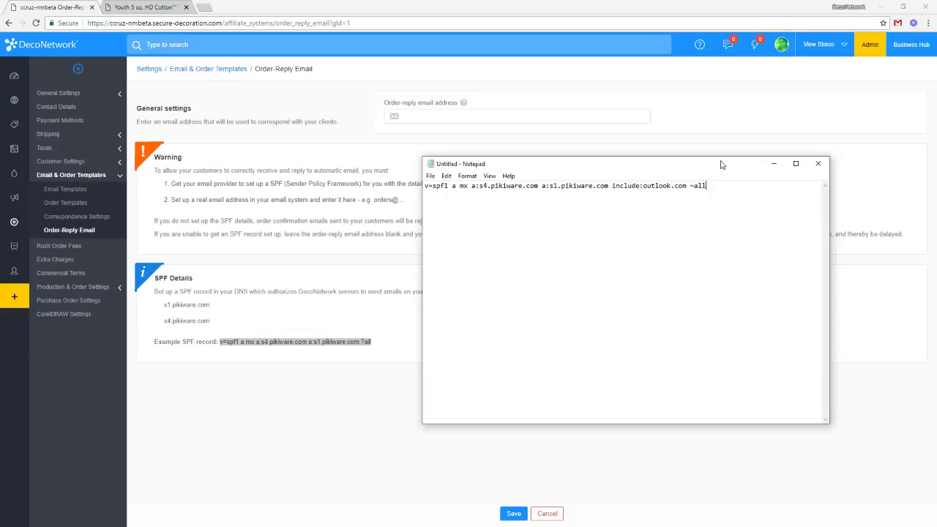
left_click_drag(752, 229, 404, 201)
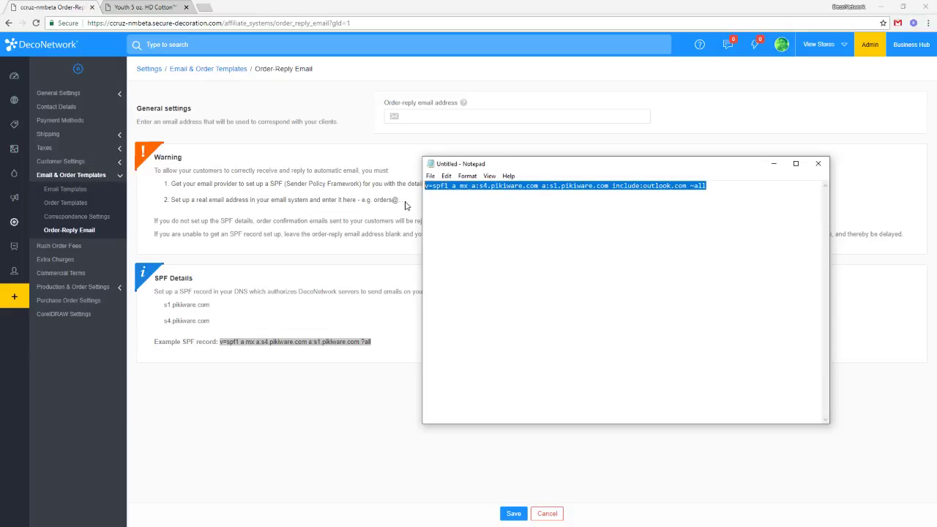
key("Delete")
key("ctrl+v")
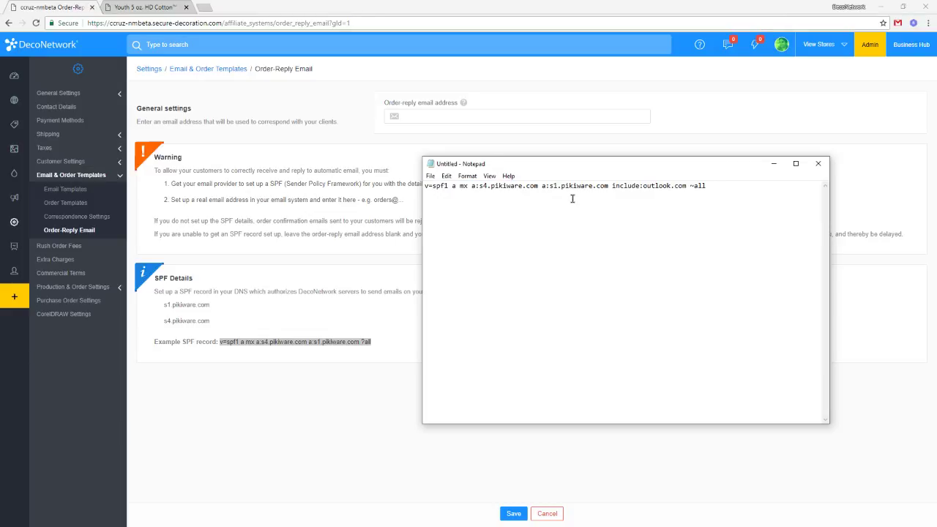
key("ctrl+a")
left_click(476, 115)
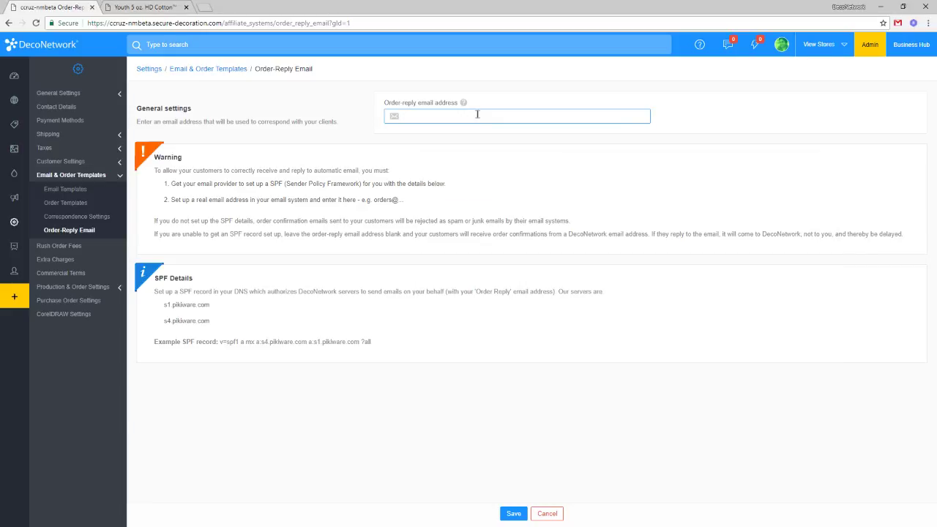
Enter a DecoNetwork info address as the order-reply email and save it.
left_click(511, 512)
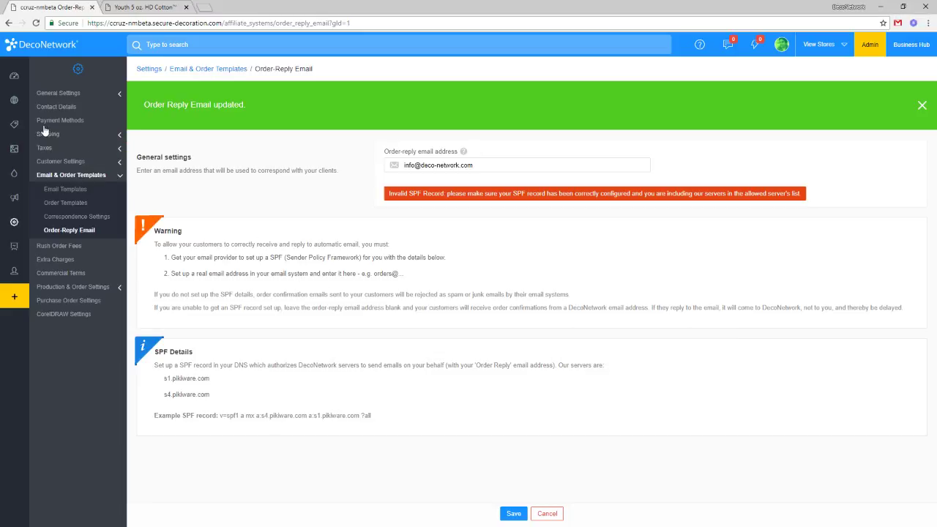
mouse_move(14, 107)
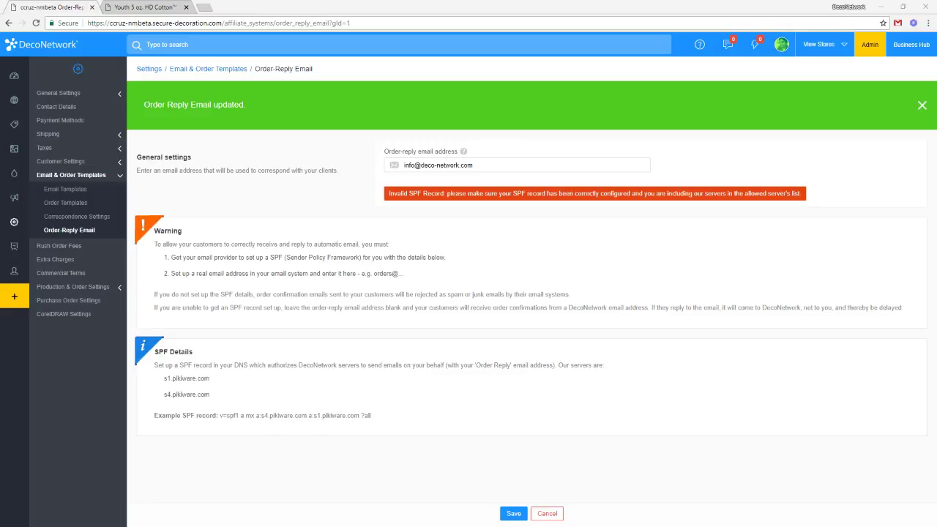
mouse_move(53, 122)
Go to Settings > Payment Methods.
left_click(32, 223)
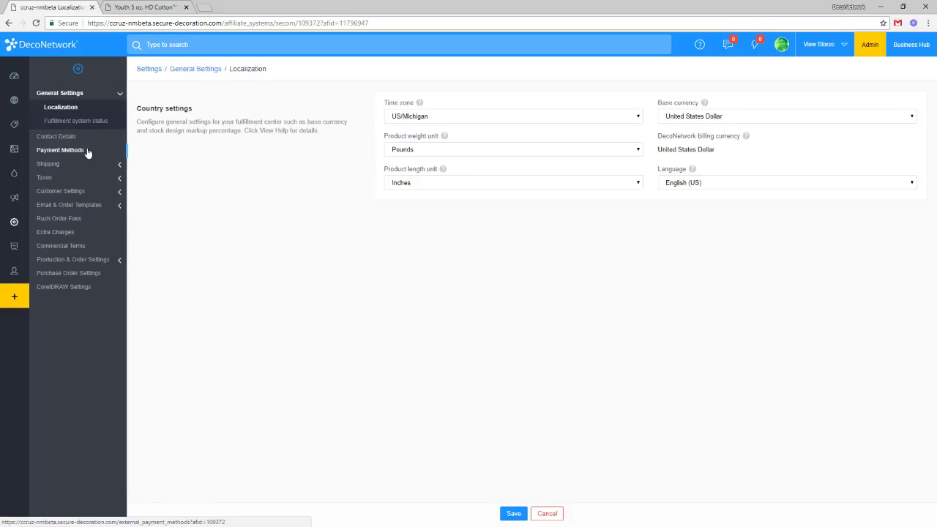
left_click(87, 152)
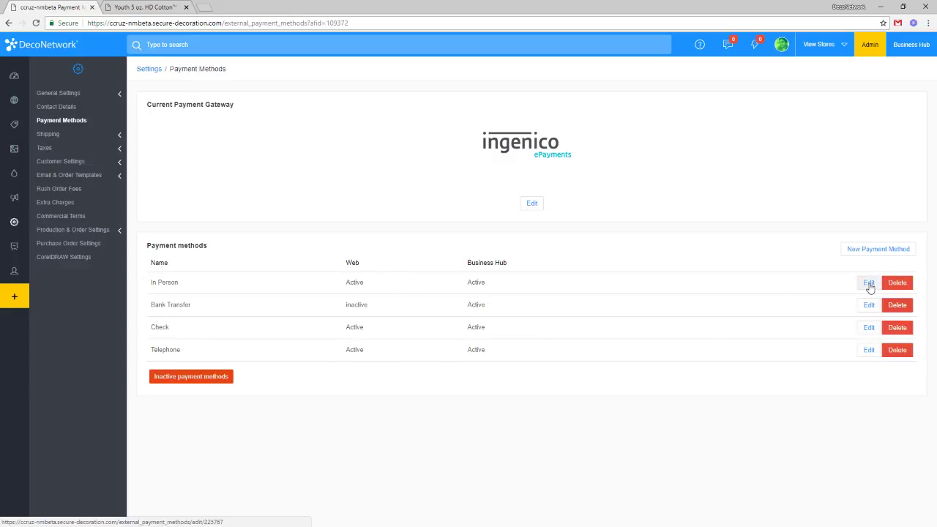
Edit the In Person payment method and tick Cash on Delivery/Pickup?
left_click(869, 283)
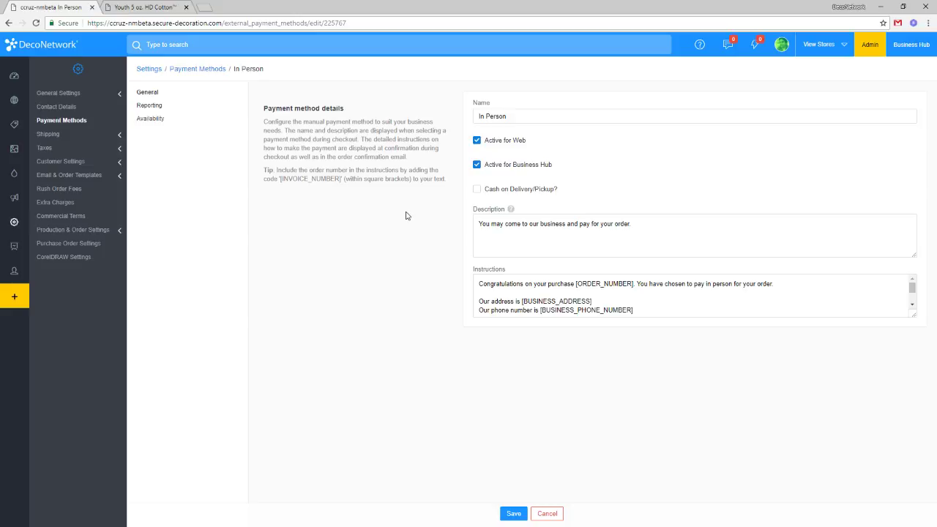
left_click(506, 192)
left_click(527, 189)
left_click(528, 191)
left_click(60, 134)
left_click(73, 151)
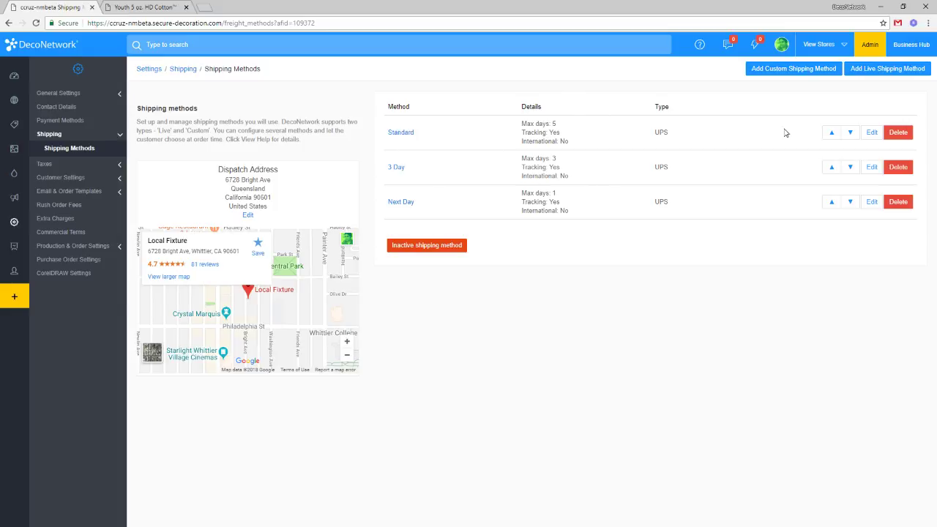
left_click(873, 132)
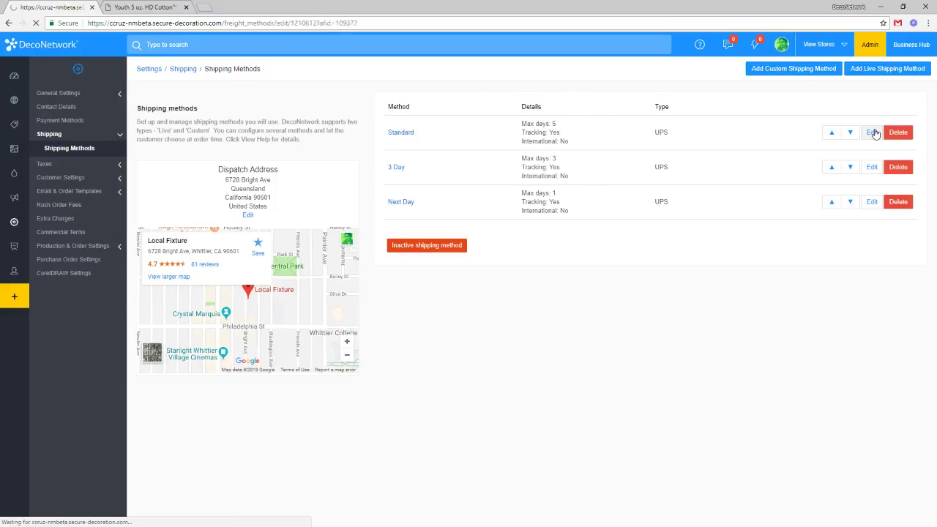
scroll(546, 271, "down", 1)
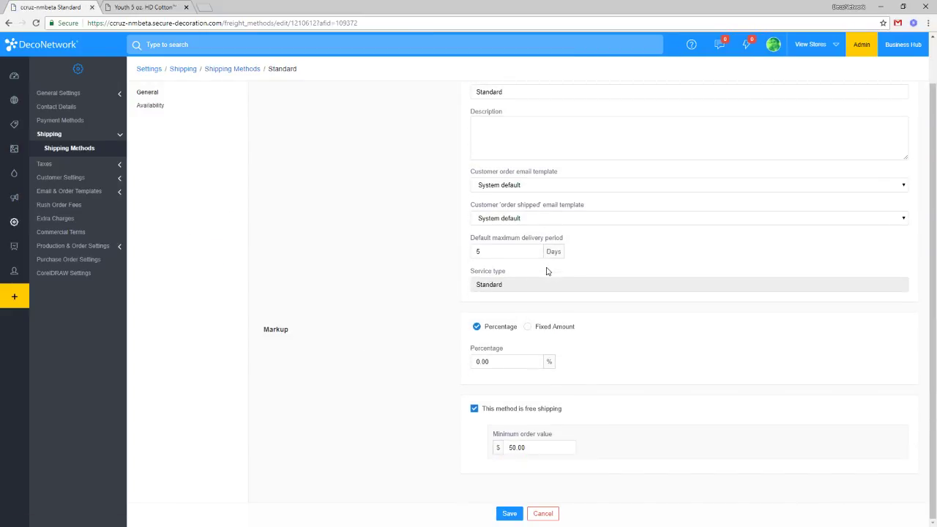
scroll(546, 271, "up", 1)
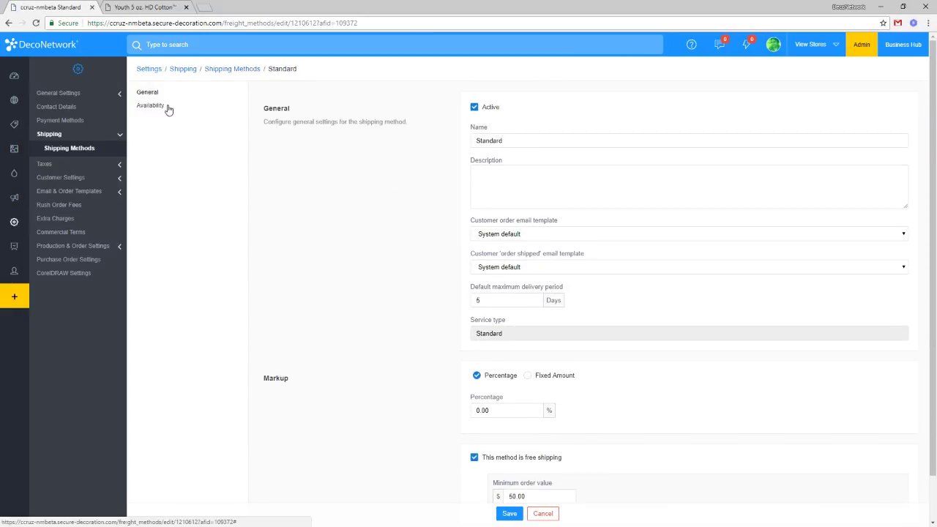
left_click(529, 461)
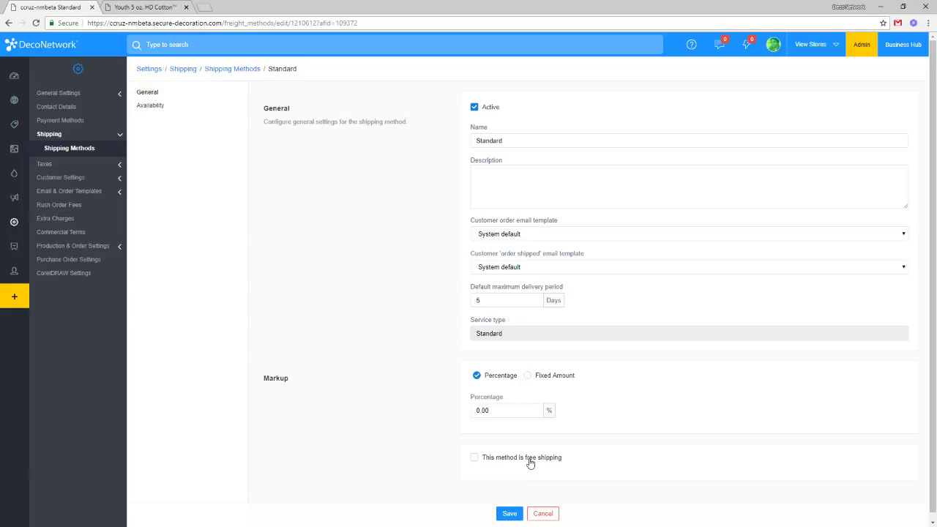
left_click(509, 514)
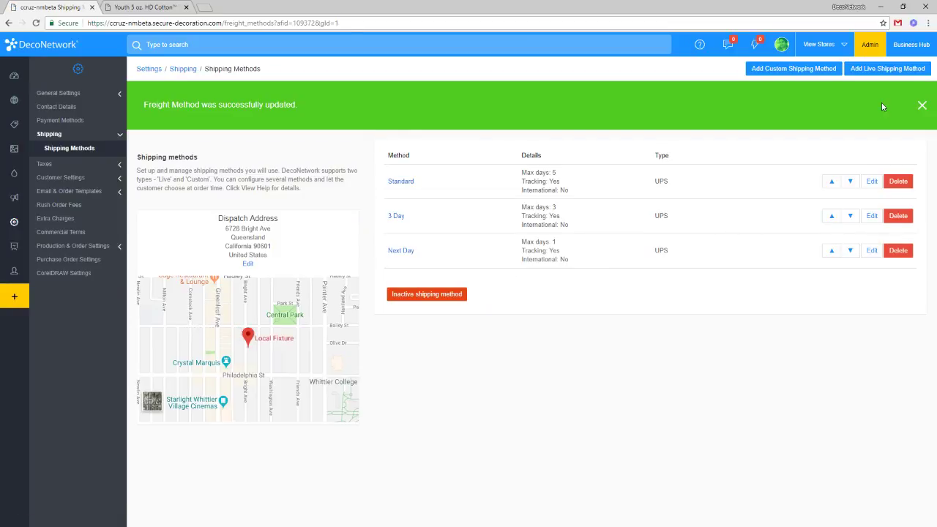
Start a new custom shipping method marked as COD and look over its COD message fields.
left_click(778, 69)
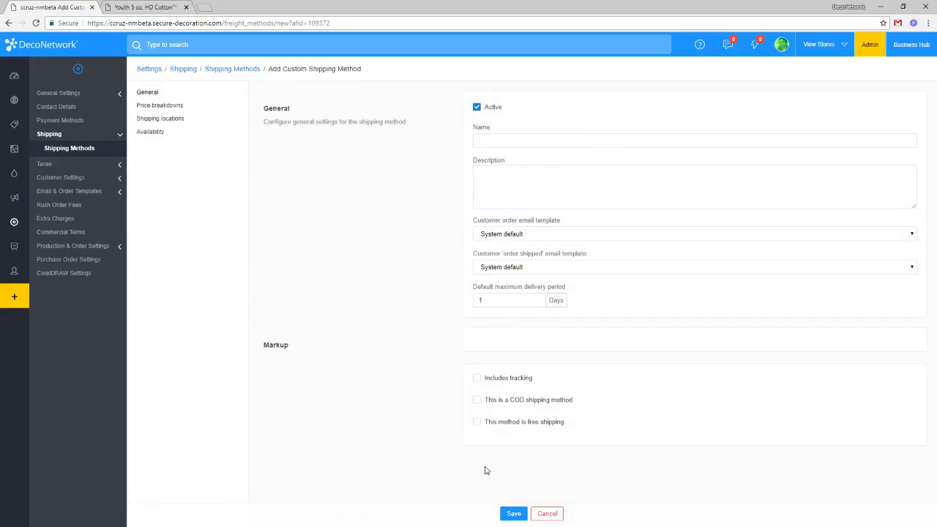
left_click(496, 408)
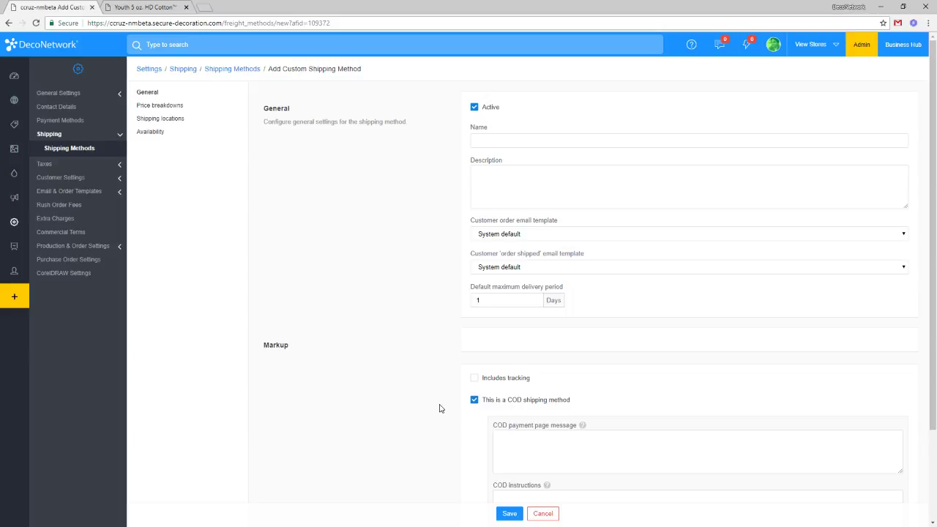
scroll(490, 392, "down", 1)
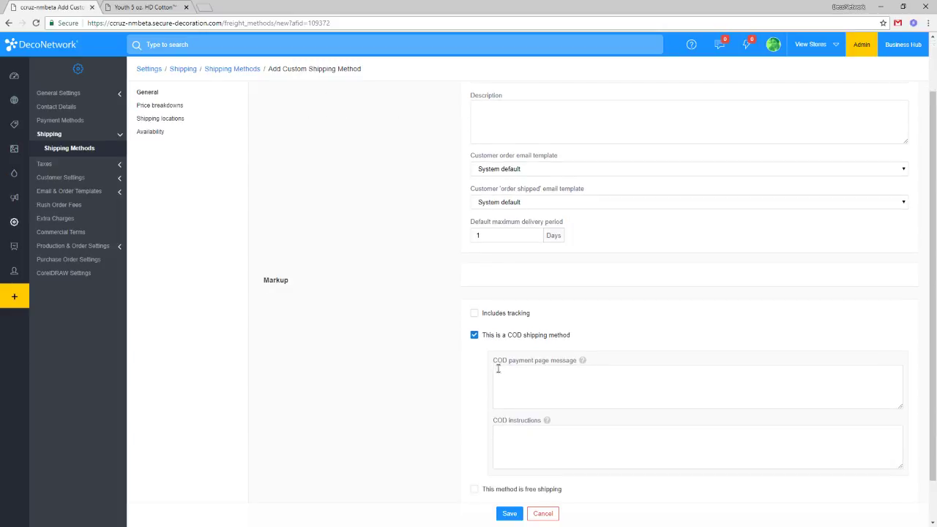
scroll(472, 384, "up", 1)
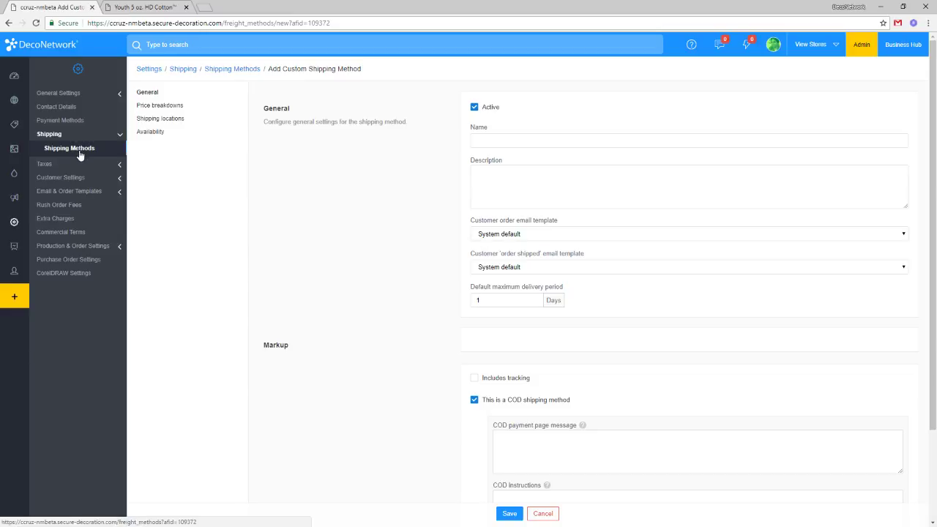
Leave the new shipping method unsaved and view Localization settings: US/Michigan time zone, United States Dollar.
left_click(543, 513)
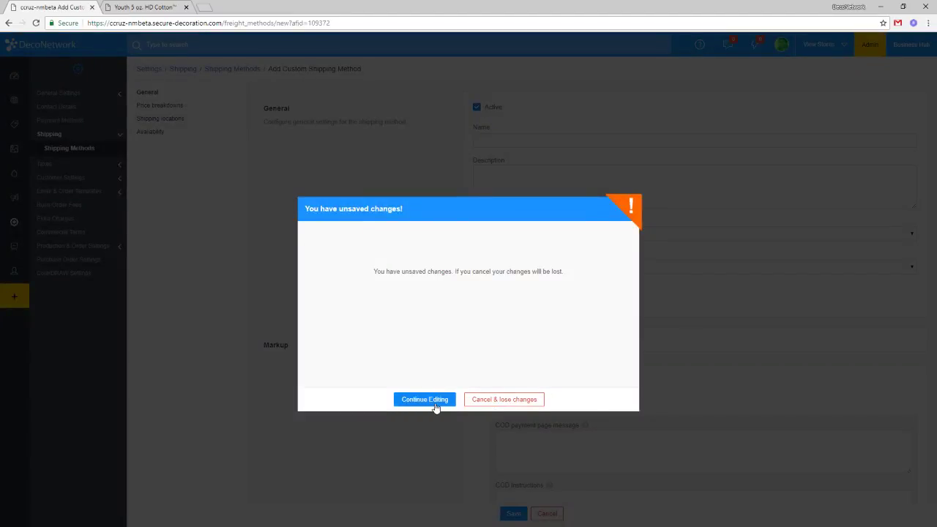
left_click(435, 403)
mouse_move(42, 121)
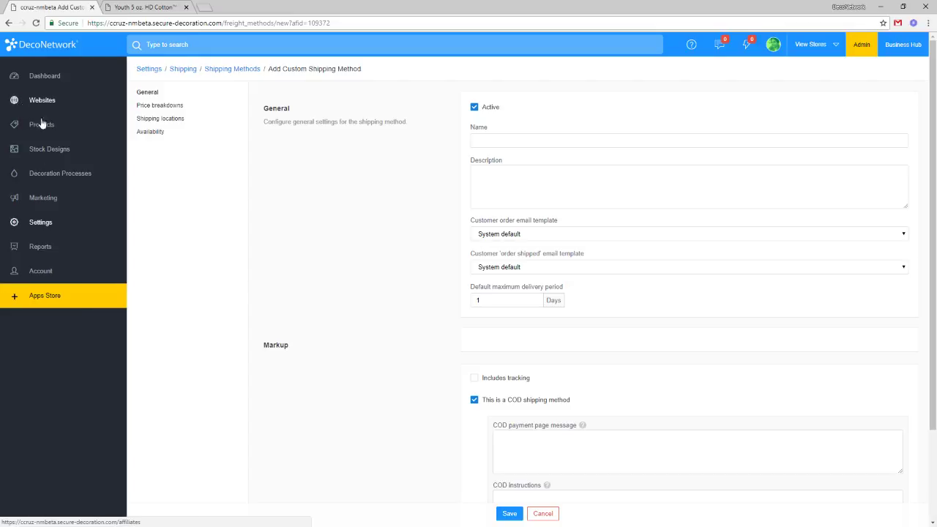
left_click(40, 229)
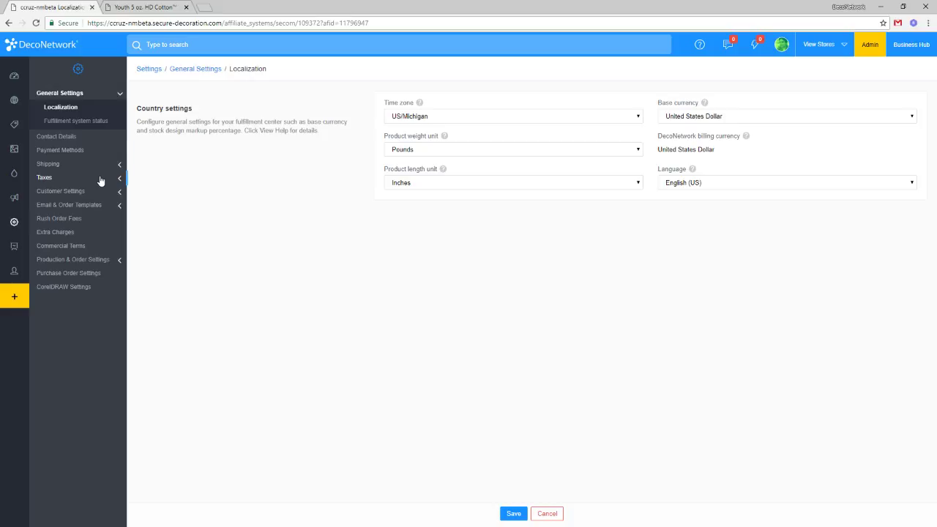
Show the Current Taxes list with Whittier 9.50% for California and QLD VAT 20.00% internationally.
left_click(101, 179)
left_click(78, 167)
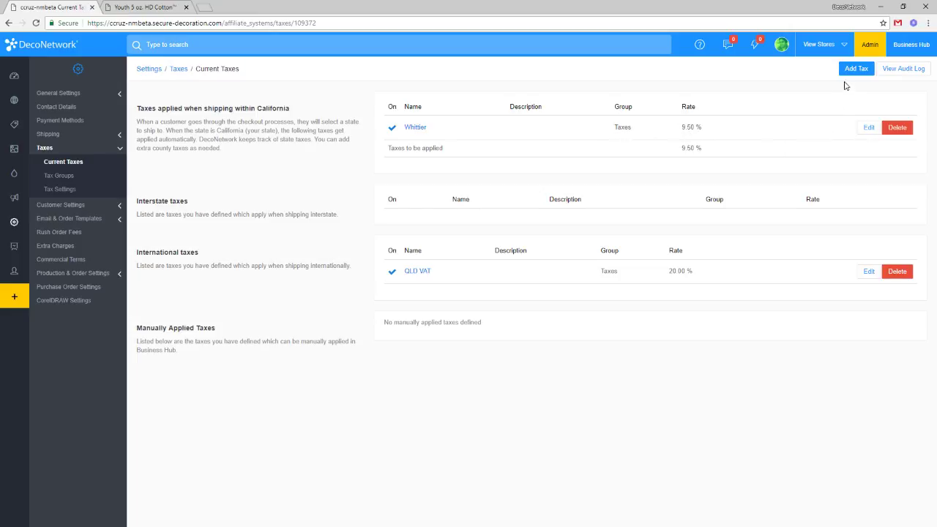
Edit the Whittier tax, emptying its zip code filter and unticking the within-state-only option.
left_click(867, 129)
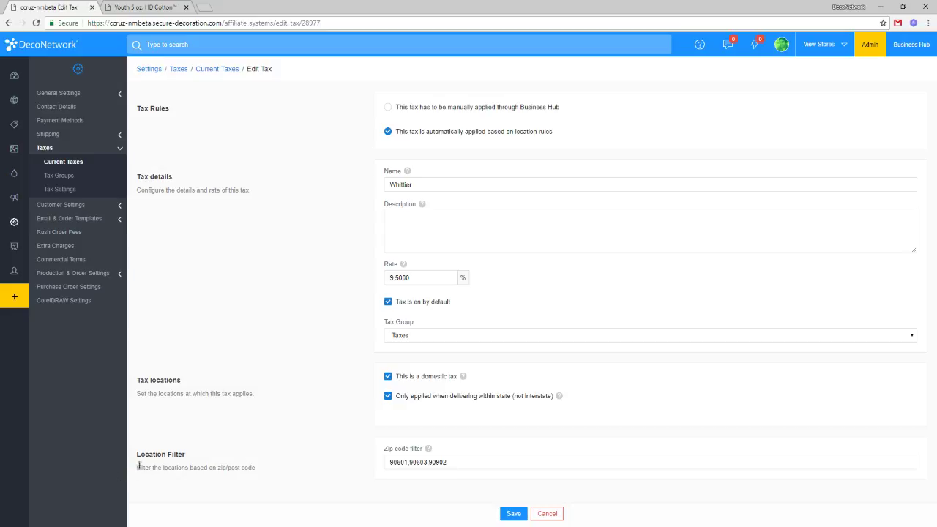
left_click_drag(141, 454, 257, 471)
triple_click(467, 464)
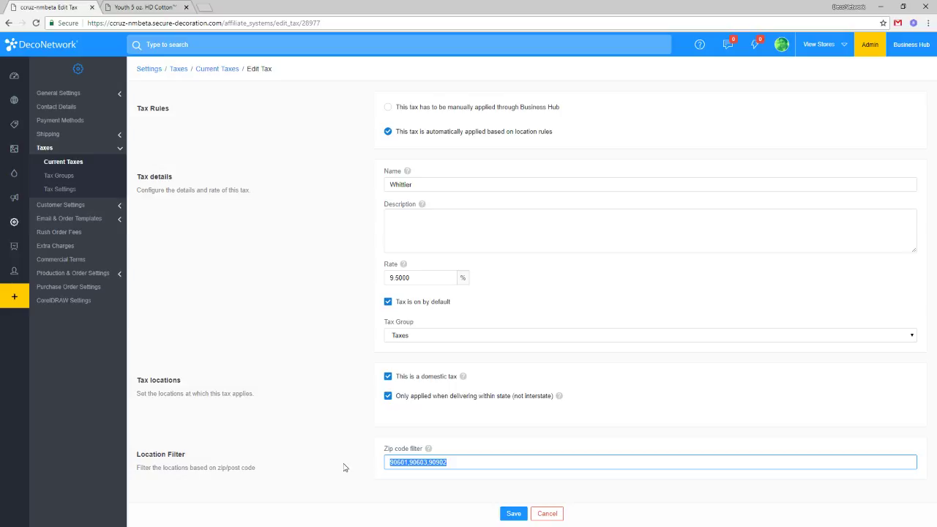
left_click(489, 462)
left_click_drag(445, 462, 336, 457)
key("ctrl+c")
key("BackSpace")
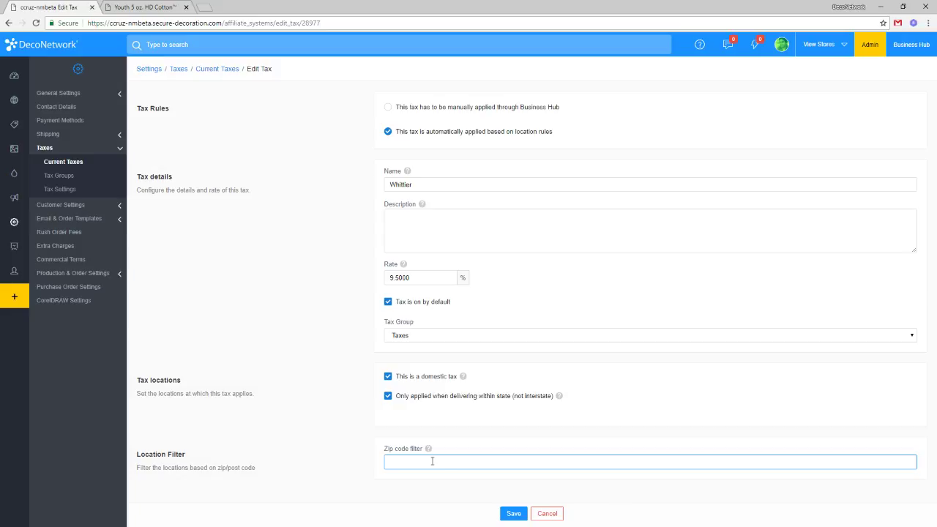
left_click(431, 399)
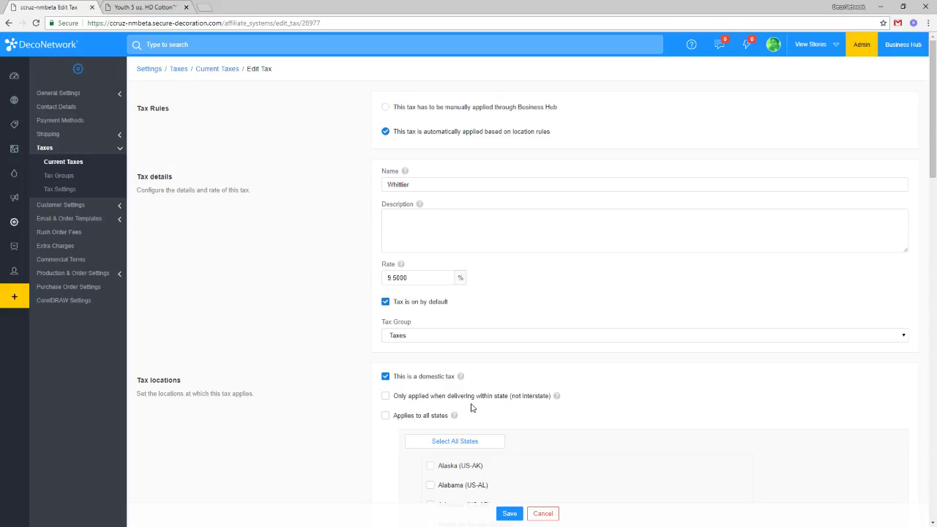
Re-enable the Whittier in-state-only option and restore its original zip codes.
left_click(429, 397)
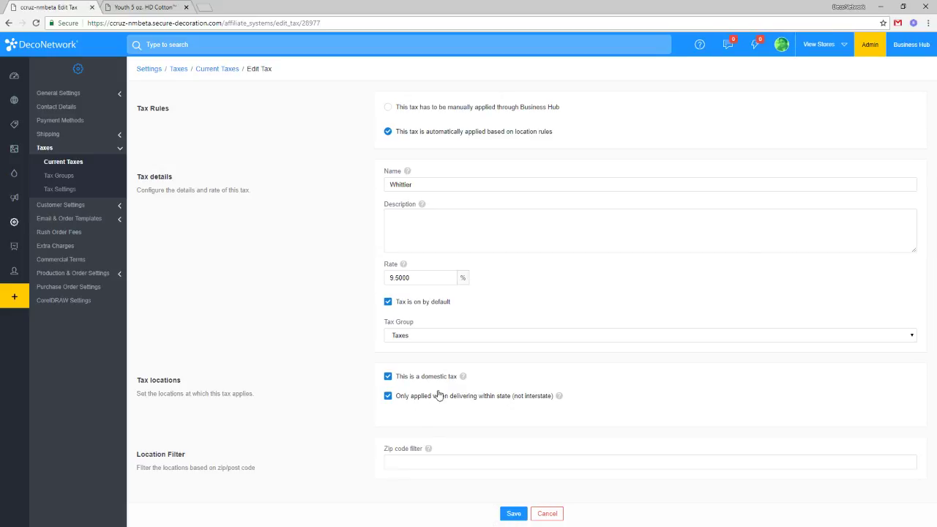
left_click(421, 459)
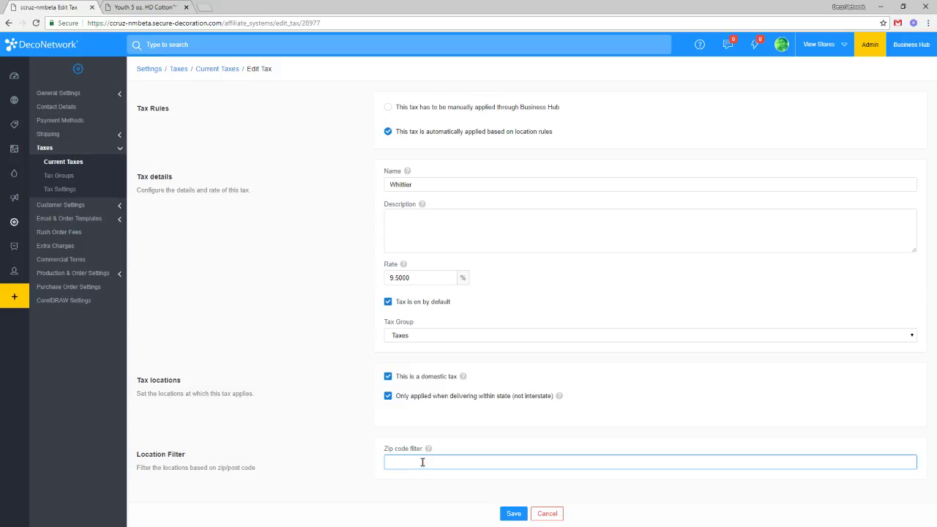
key("ctrl+v")
key("ctrl+a")
left_click(454, 461)
type("80000-84000")
left_click_drag(448, 463, 582, 459)
left_click(559, 458)
left_click_drag(447, 462, 505, 458)
left_click(505, 459)
left_click(80, 168)
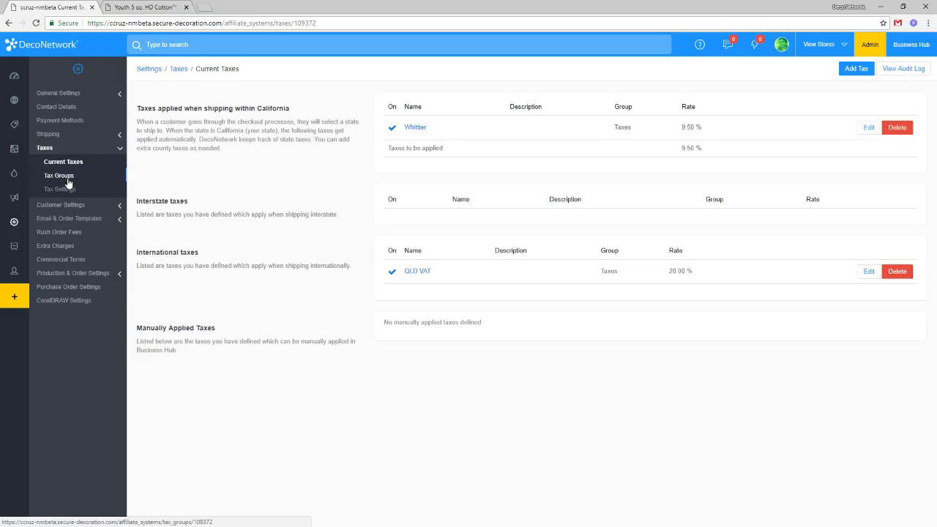
Review the Taxes tax group combining Whittier and QLD VAT, then move to the product catalogue.
left_click(69, 182)
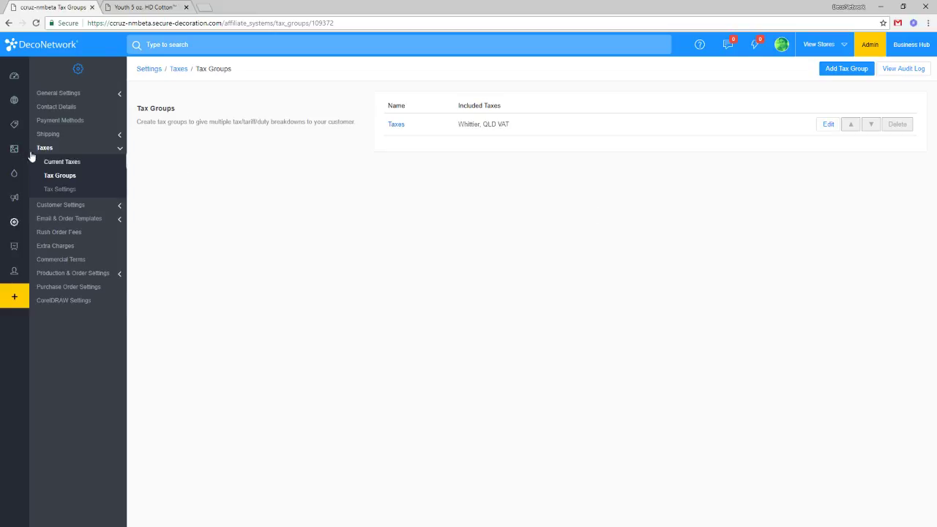
left_click(36, 124)
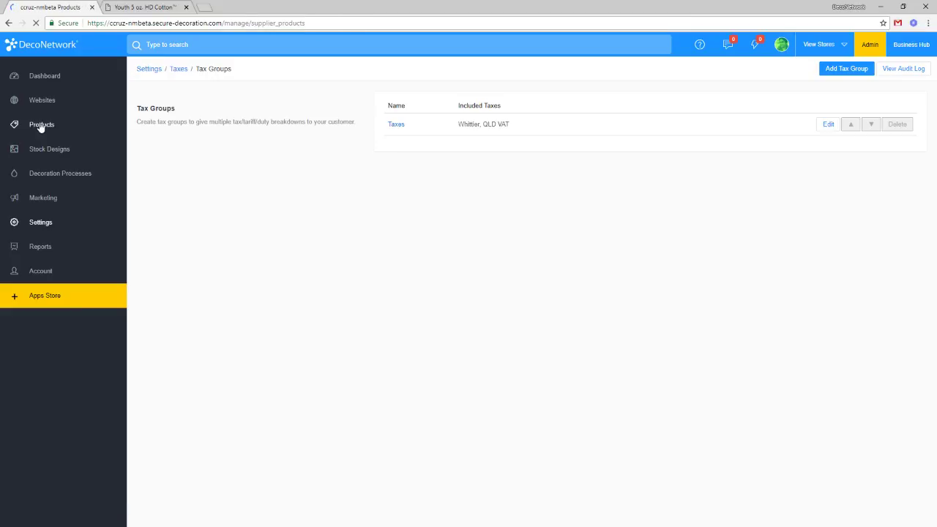
Give the 3931B Youth T-shirt custom taxes with only Whittier on, totalling 9.5%.
left_click(370, 214)
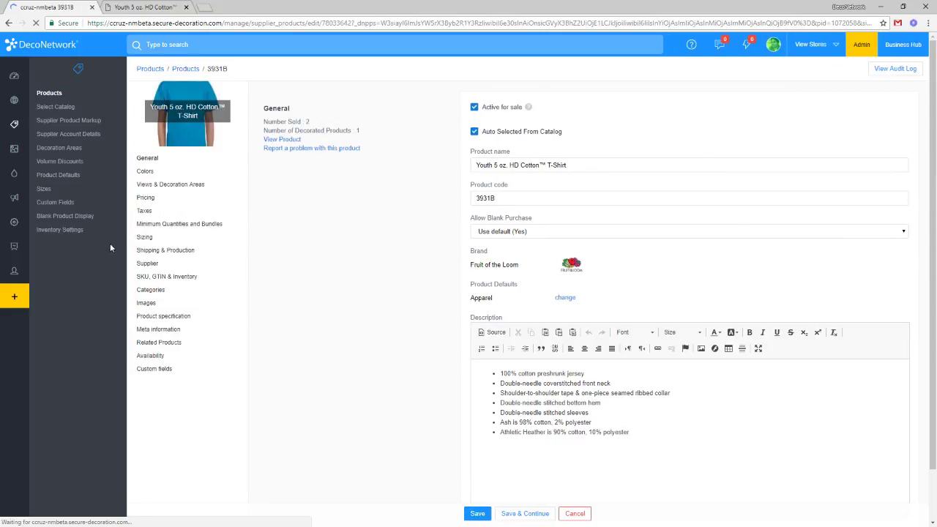
left_click(145, 211)
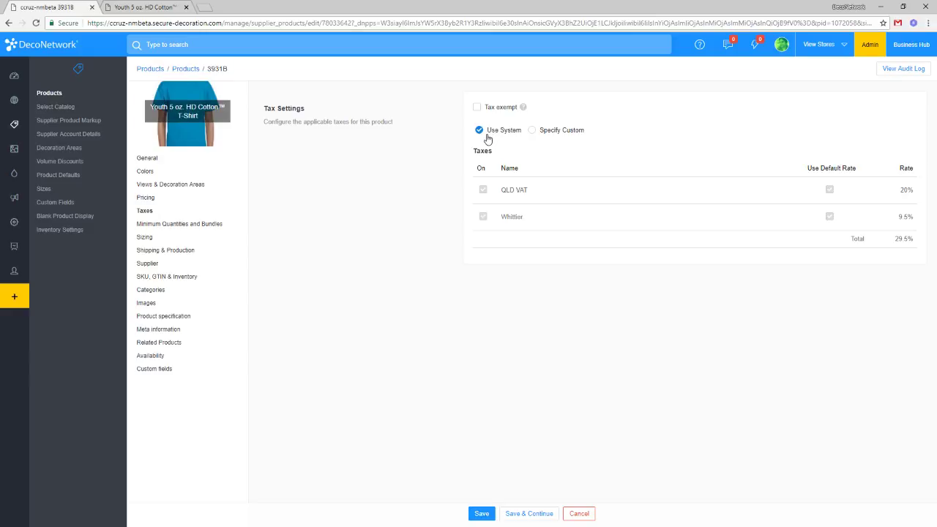
left_click(556, 133)
left_click(483, 190)
double_click(484, 219)
Return to the fulfillment center Products list showing the 3931B Youth T-shirt at $5.72.
left_click(67, 92)
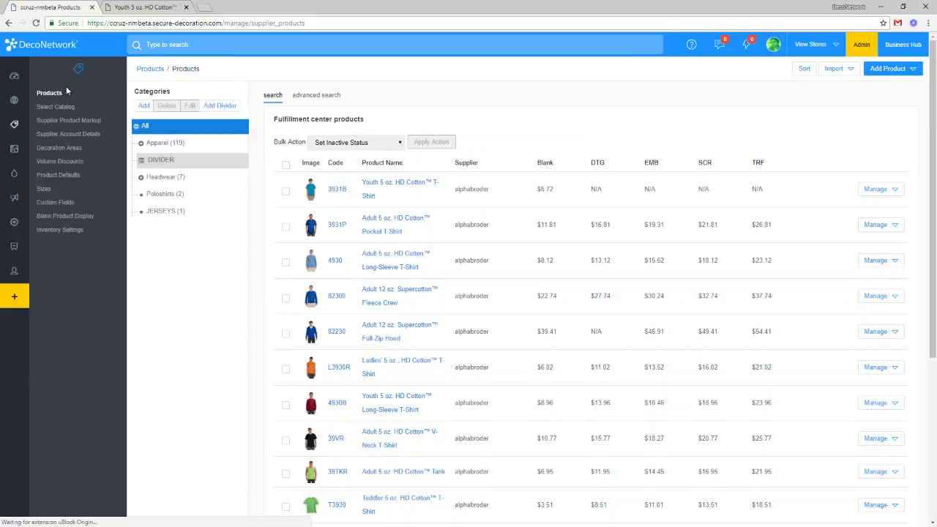
mouse_move(12, 184)
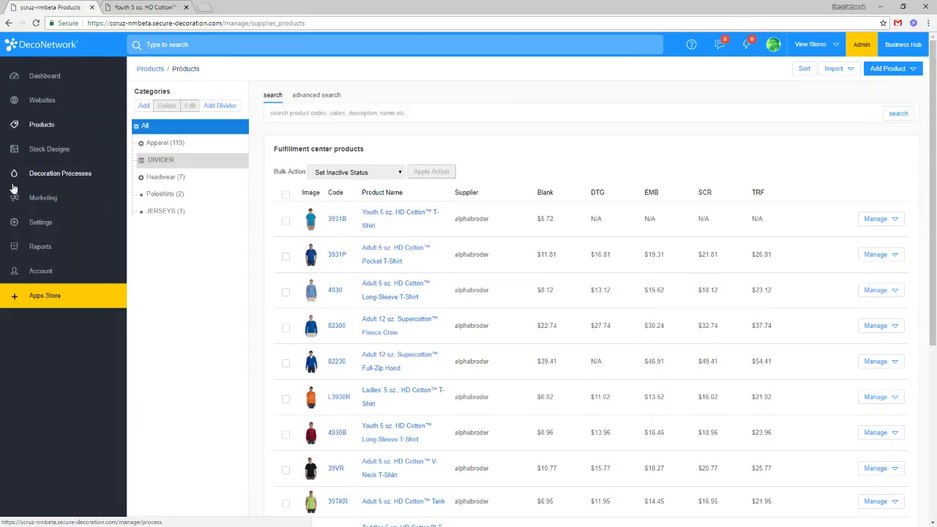